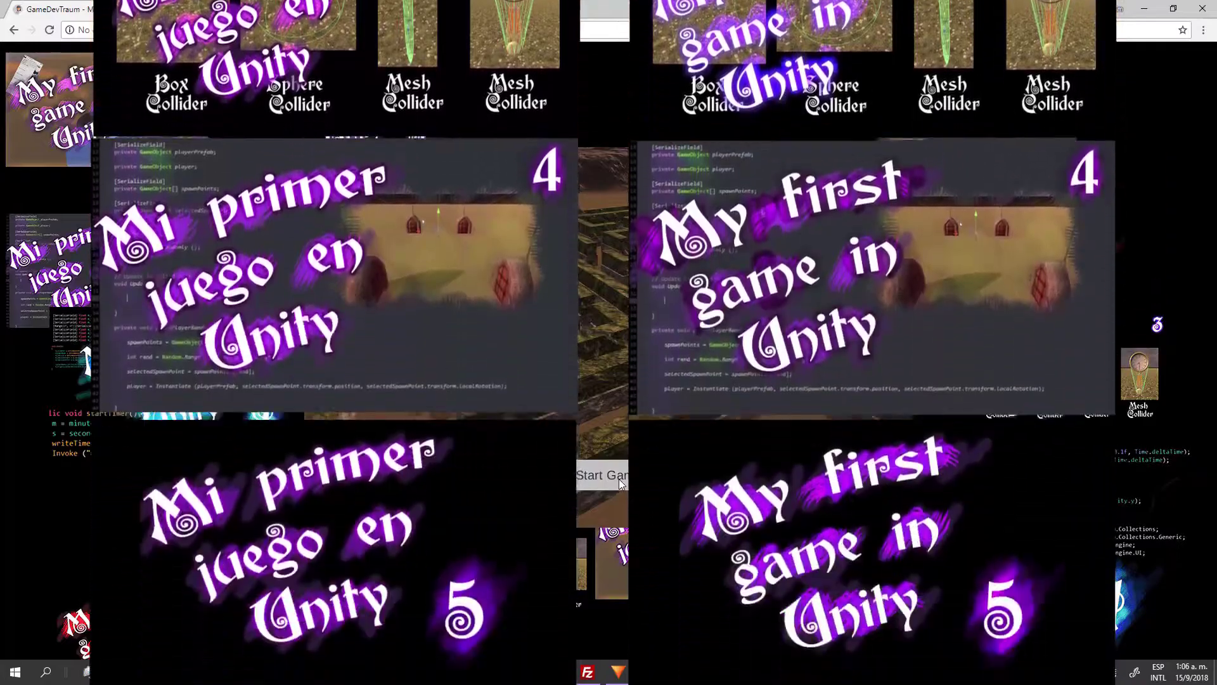
left_click(620, 480)
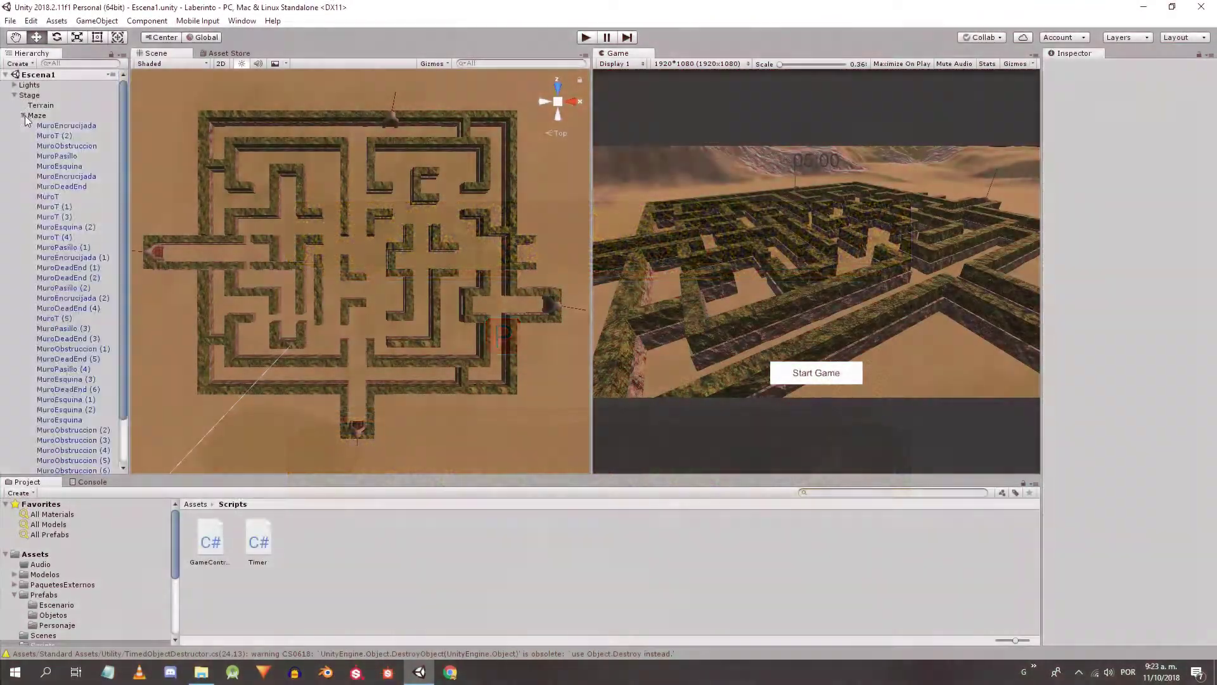
- Move the MuroObstruccion pieces together to the end of the Maze group in the hierarchy
left_click(27, 118)
left_click(71, 147)
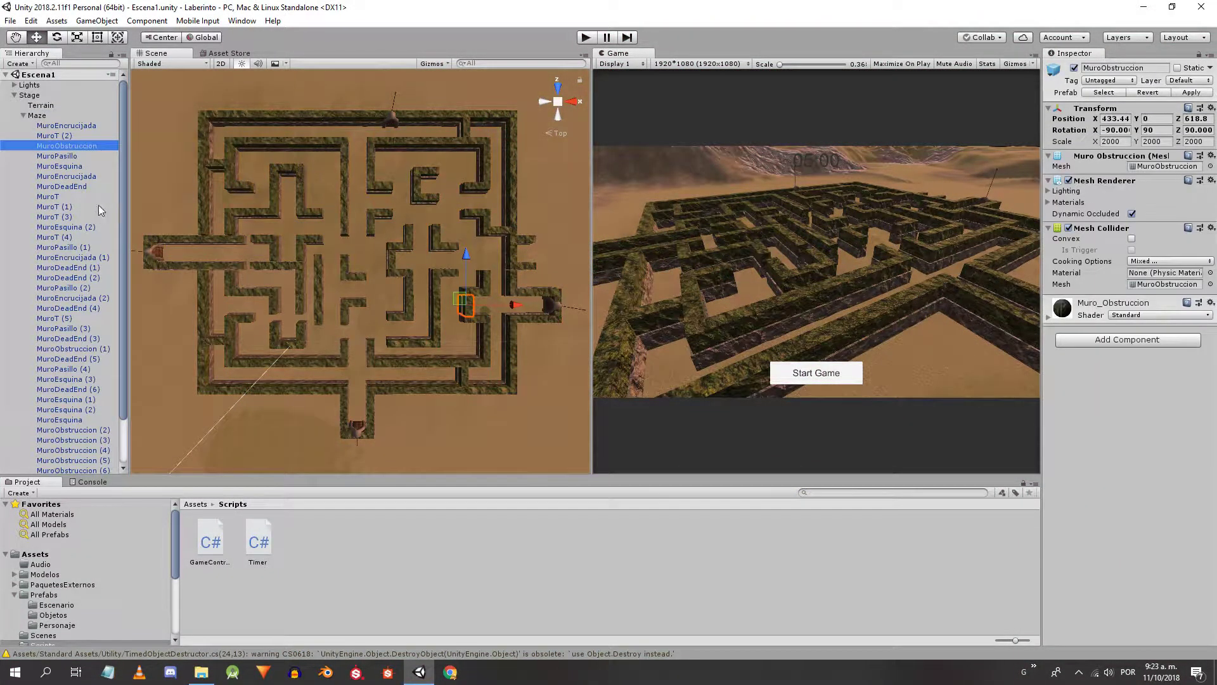
scroll(99, 210, "down", 2)
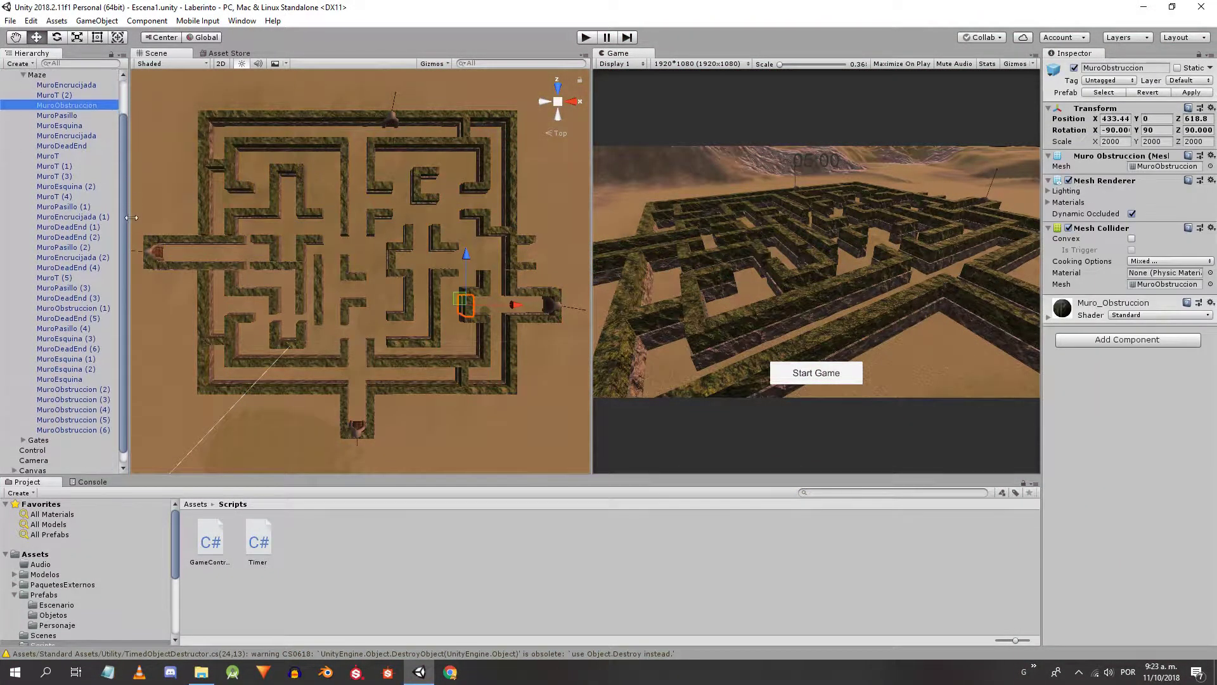
left_click_drag(62, 269, 76, 377)
left_click(66, 298)
left_click(75, 359)
- Create a new tag named SpawnPiece in the project's tag list
left_click(63, 86, "shift")
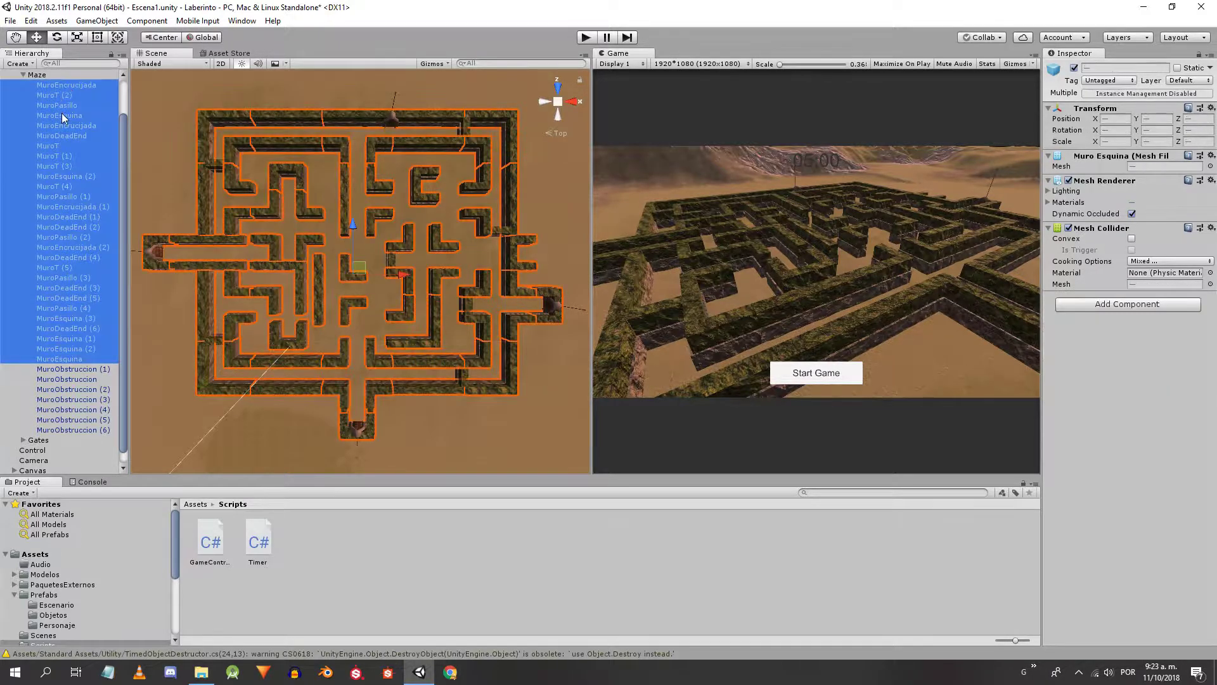
left_click(55, 90)
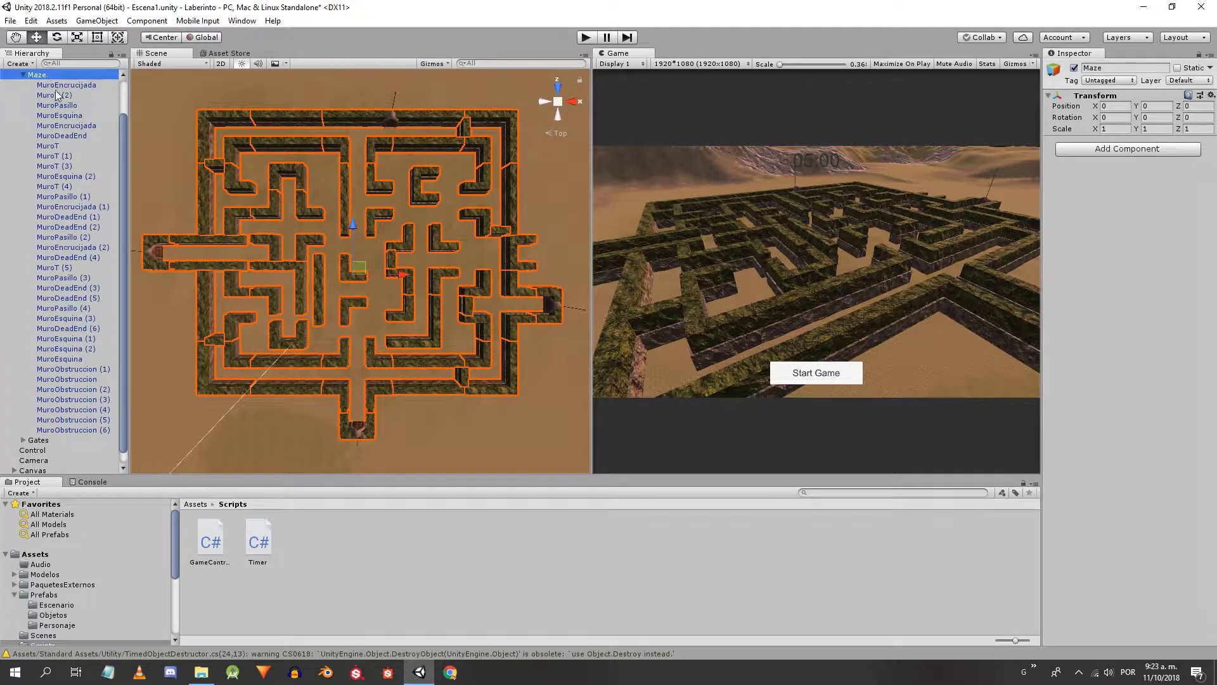
left_click(1119, 81)
left_click(1120, 212)
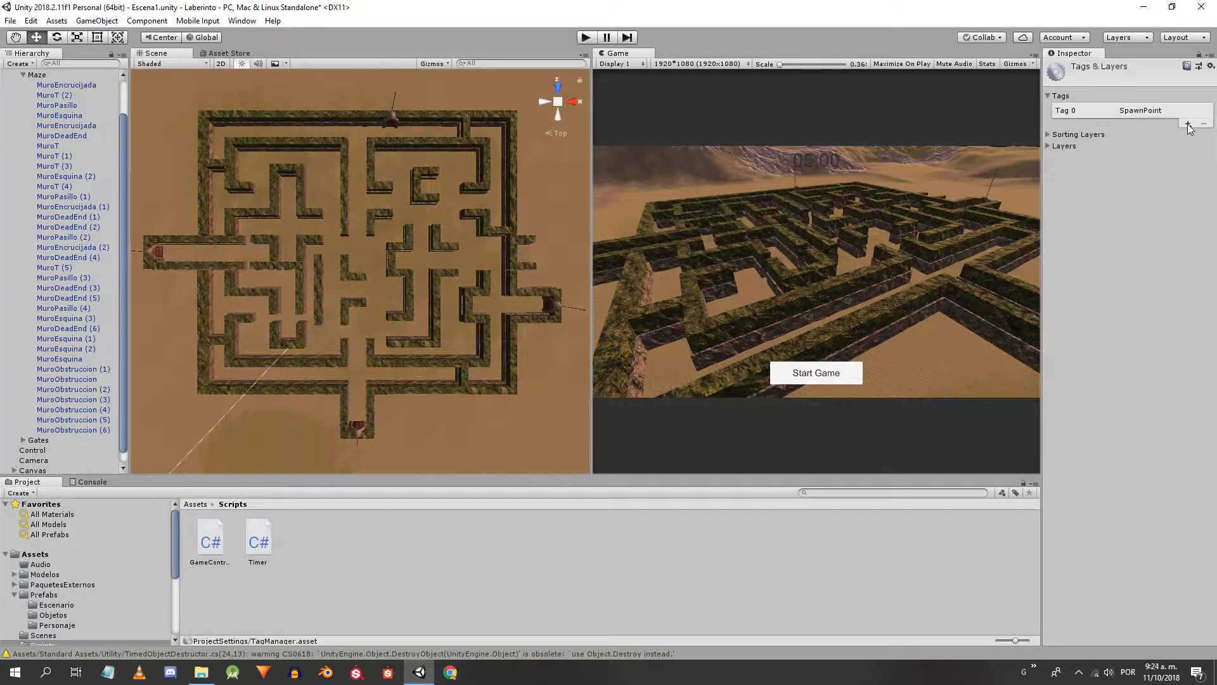
left_click(1188, 125)
left_click(1139, 141)
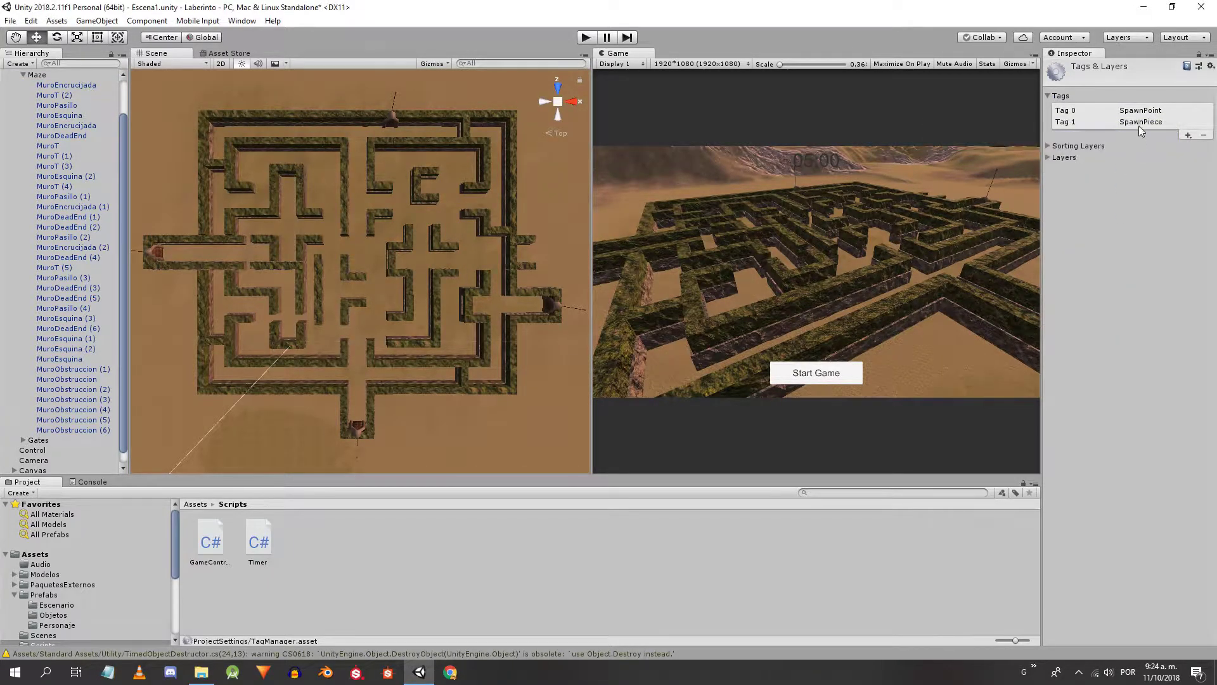
- Assign the SpawnPiece tag to all Maze wall pieces except the MuroObstruccion ones
left_click(63, 85)
left_click(70, 359, "shift")
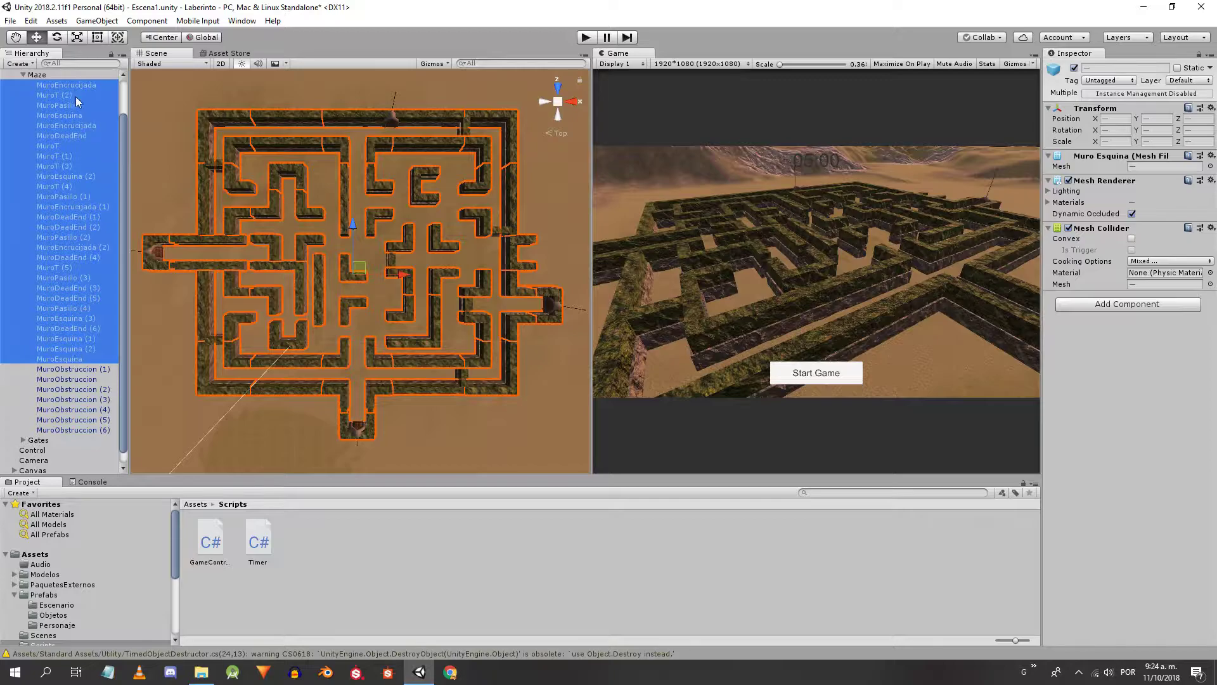
left_click(1109, 79)
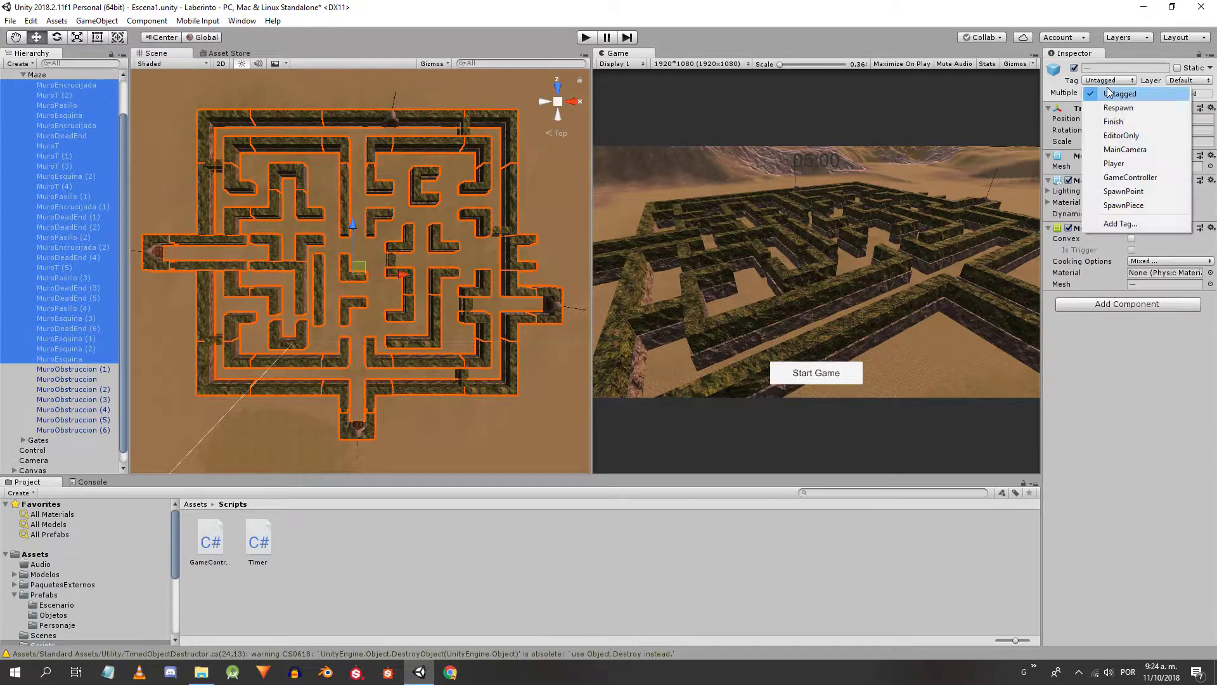
left_click(1139, 208)
scroll(81, 289, "up", 2)
- Create a C# script named LabyrinthPiece in the Scripts folder
left_click(521, 607)
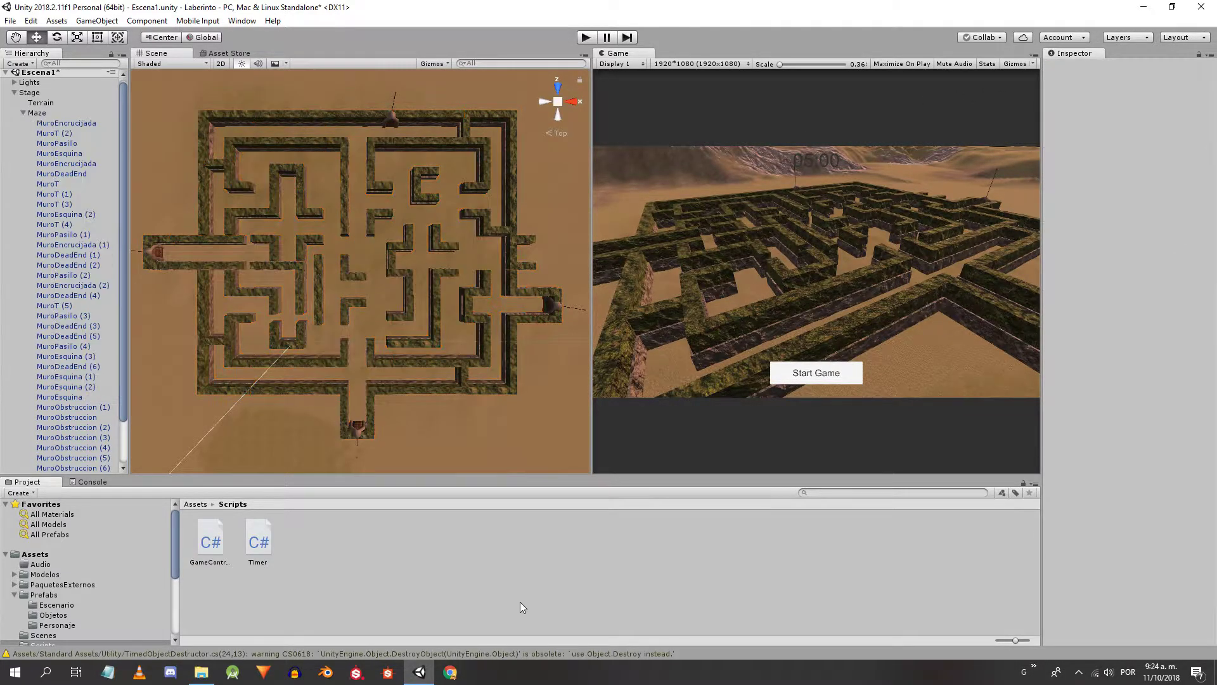
right_click(317, 543)
mouse_move(405, 250)
left_click(537, 253)
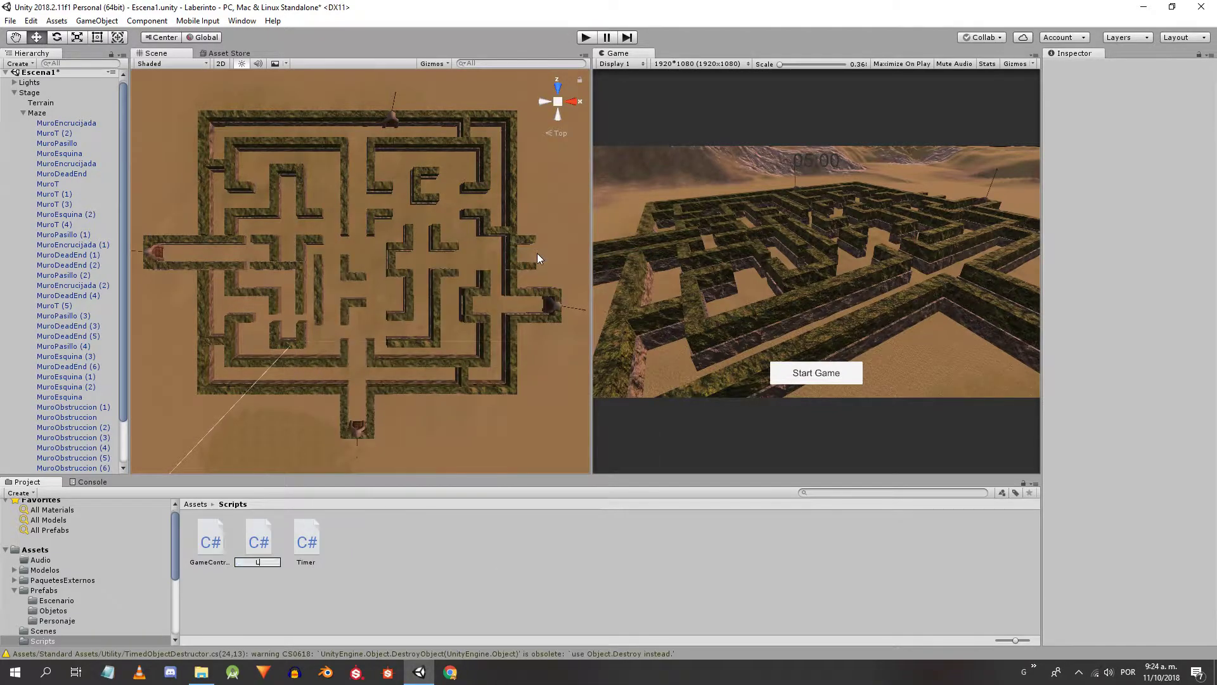
key("Return")
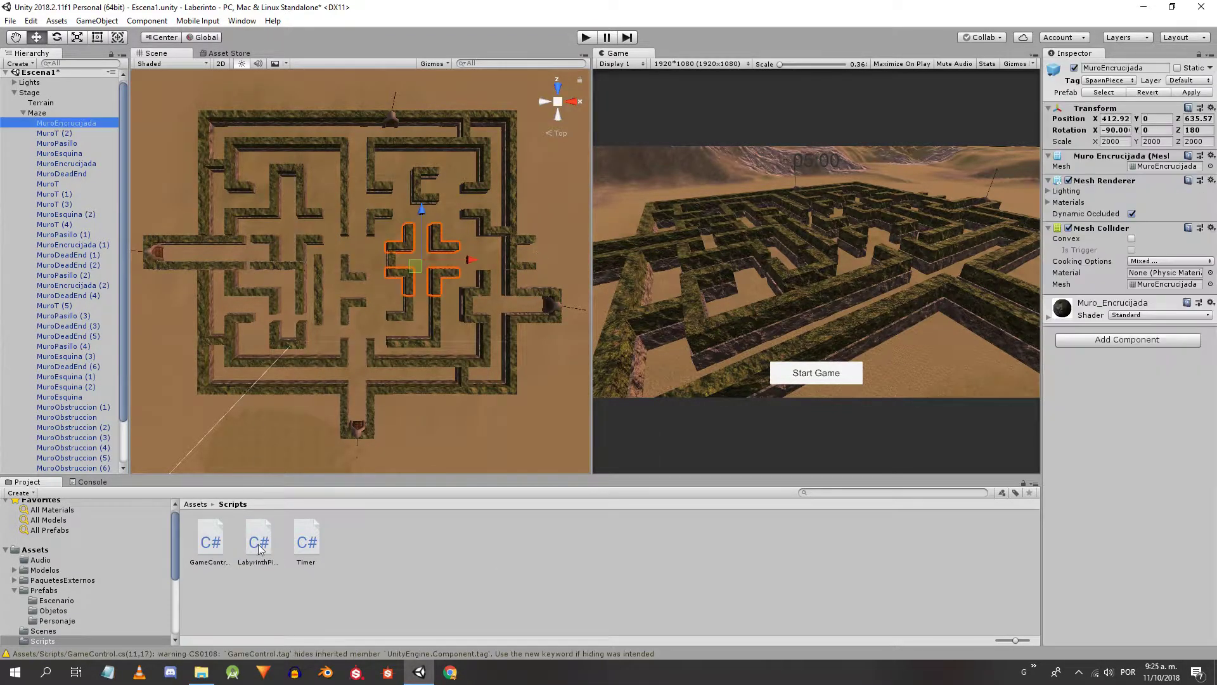
- Open the LabyrinthPiece script and delete its default Start and Update methods with their comments
double_click(258, 545)
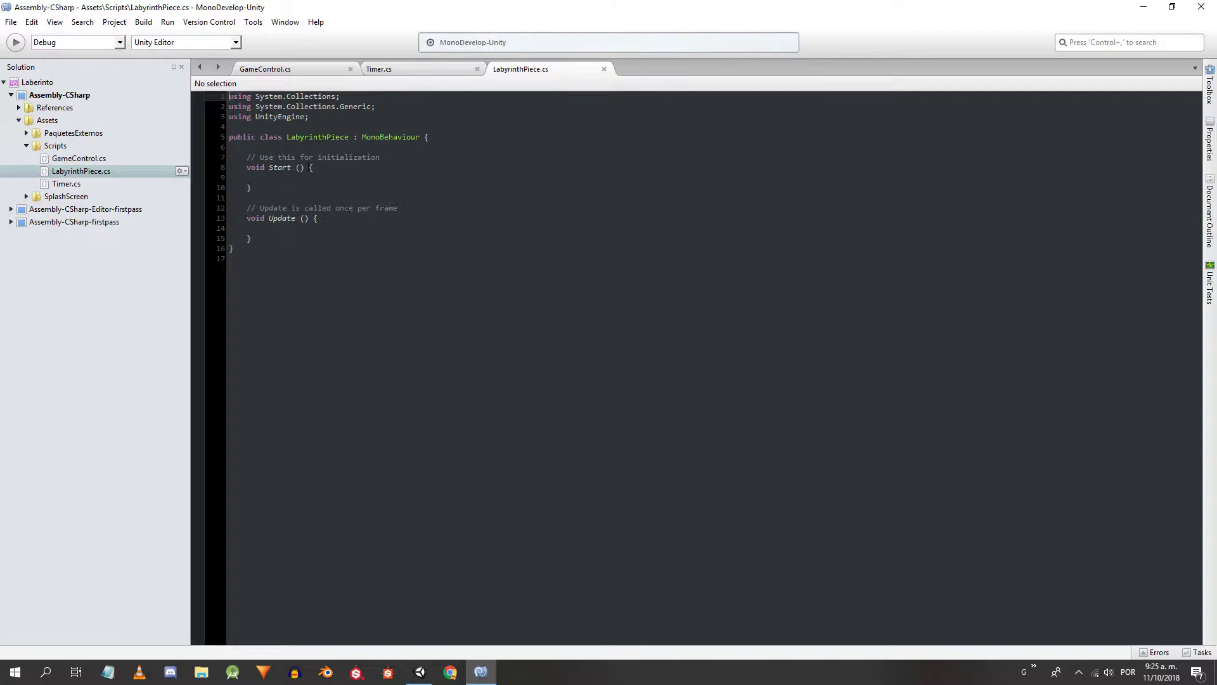
left_click_drag(241, 148, 254, 241)
key("Delete")
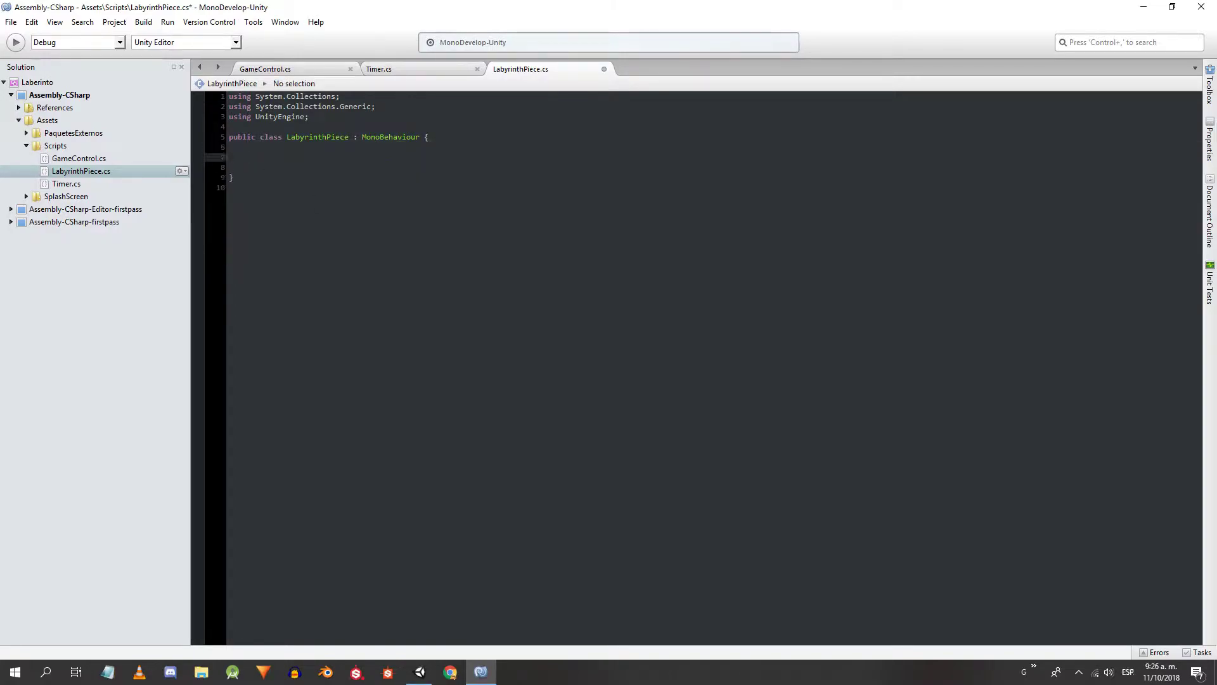
- Declare a private GameObject field pointA1 with the SerializeField attribute in the LabyrinthPiece class
type("SerializeField")
key("Return")
type("private GameObject pointA1;")
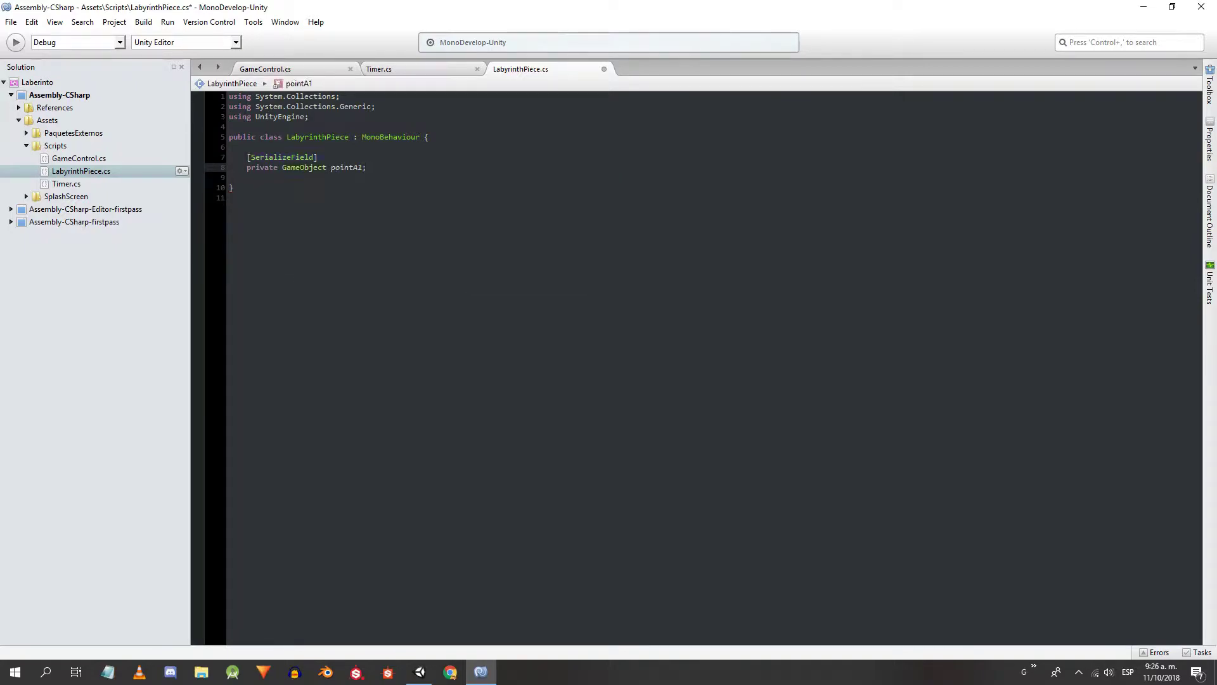
- Duplicate the serialized field declaration into pointA2, pointB1 and pointB2, leaving blank lines before the class's closing brace
key("shift+Up")
key("shift+Home")
key("ctrl+c")
key("Down")
key("Down")
key("ctrl+v")
key("Return")
key("ctrl+v")
key("Return")
key("ctrl+v")
key("Up")
key("Up")
key("Up")
key("Up")
key("Left")
key("BackSpace")
type("2")
key("Down")
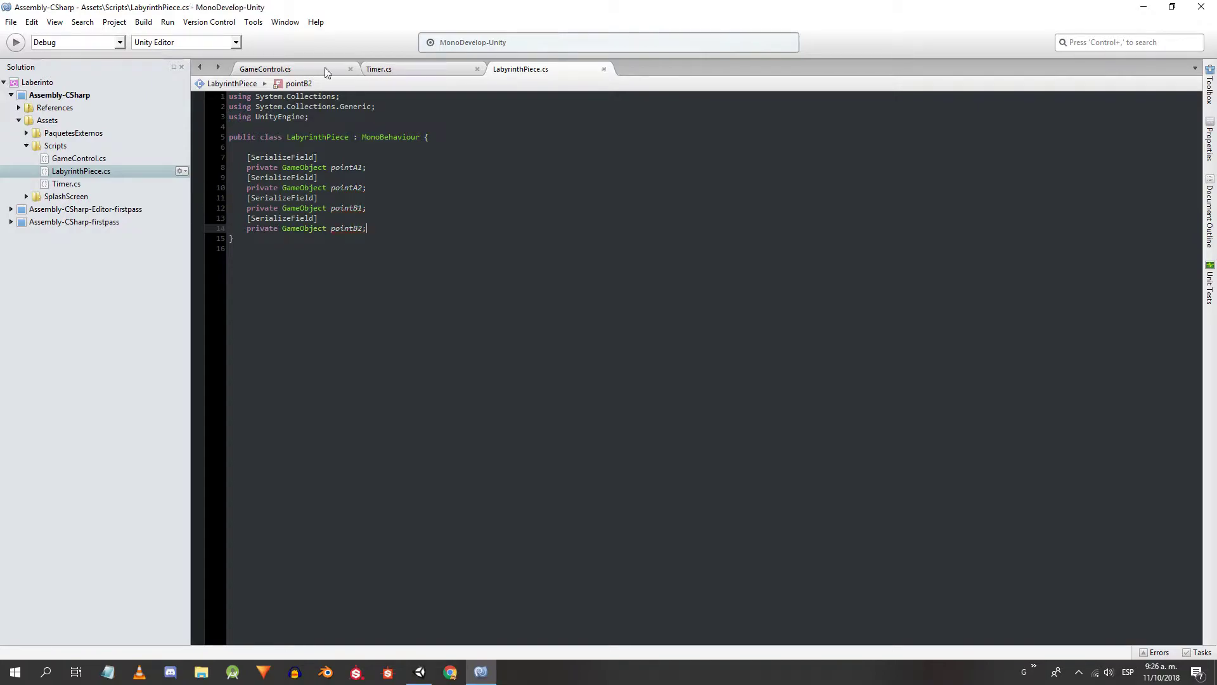
key("Return")
key("Return")
key("Return")
key("Up")
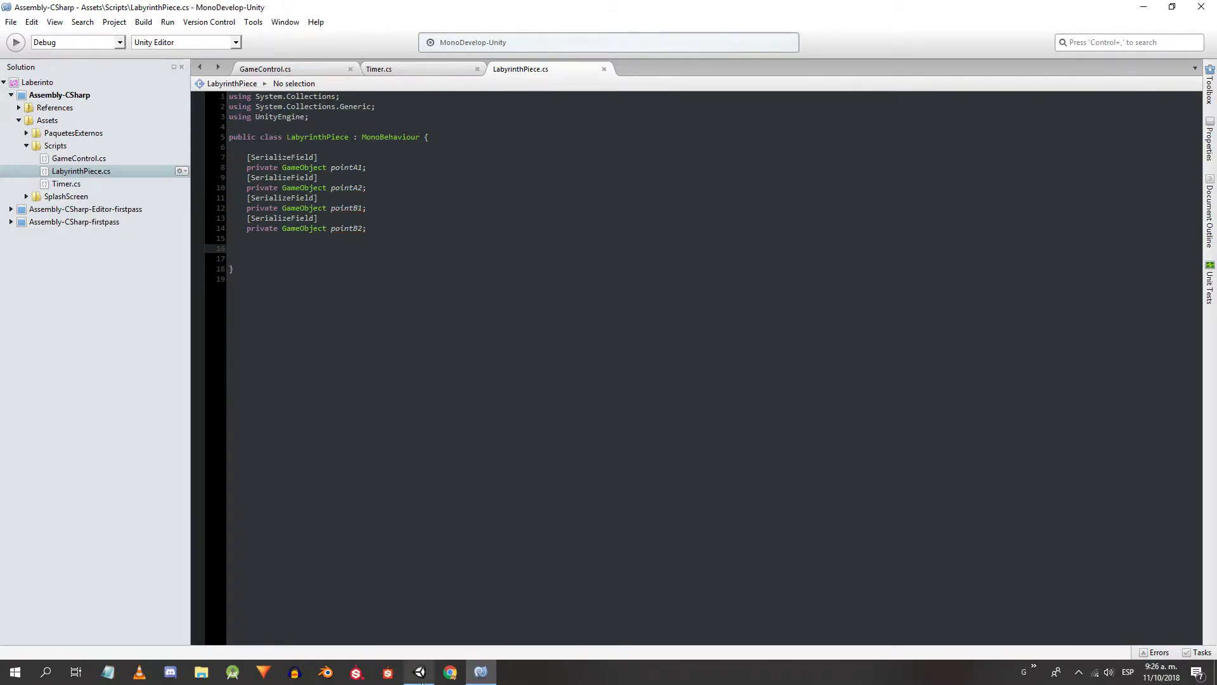
- Switch back to Unity and attach the LabyrinthPiece script to the first MuroEncrucijada piece
left_click(419, 673)
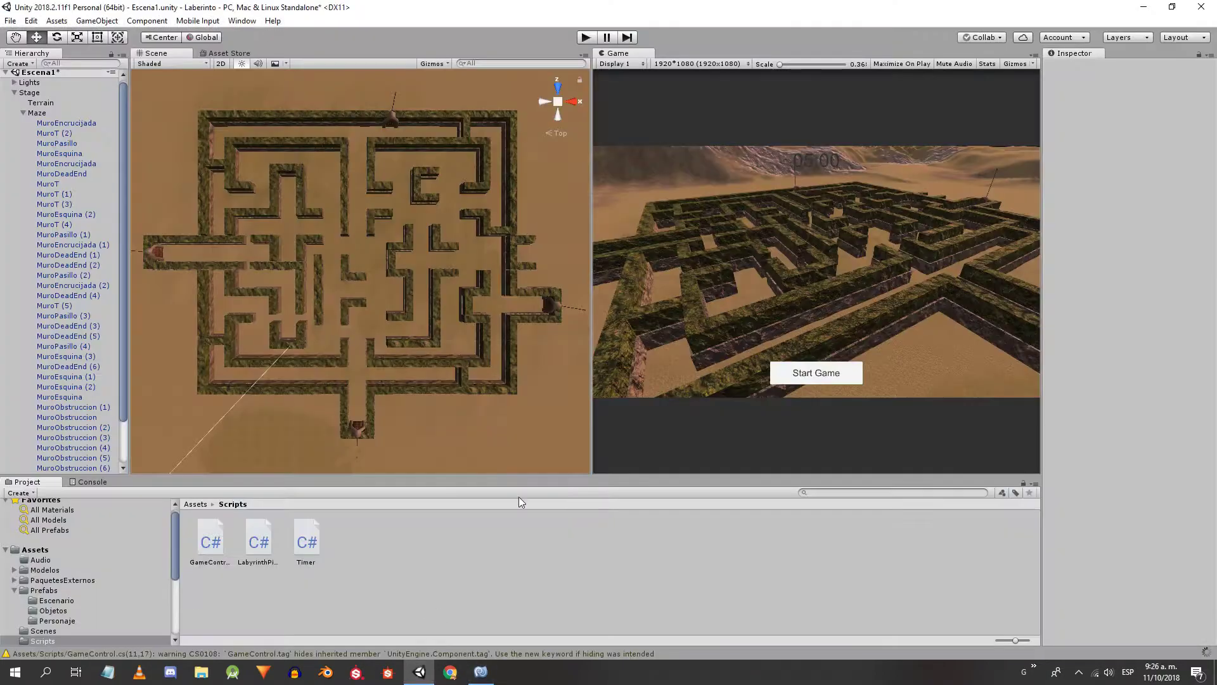
left_click(59, 124)
left_click_drag(75, 209, 64, 125)
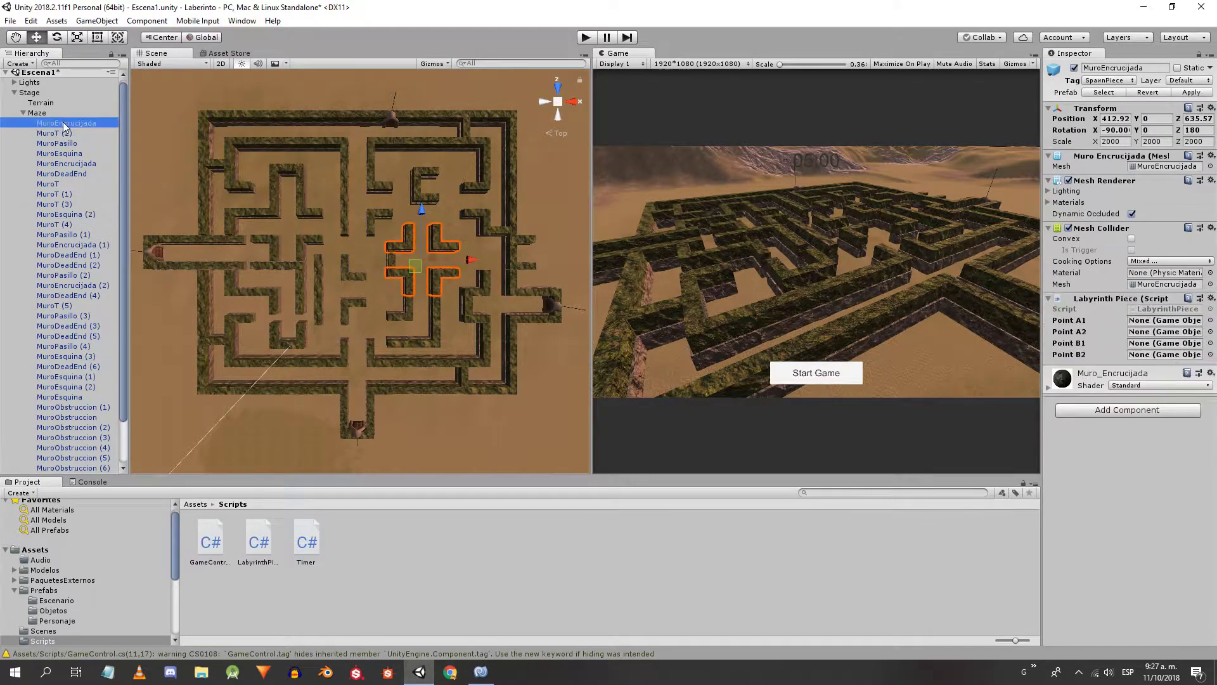
- Create an empty child object named Spawn under the first MuroEncrucijada
key("f")
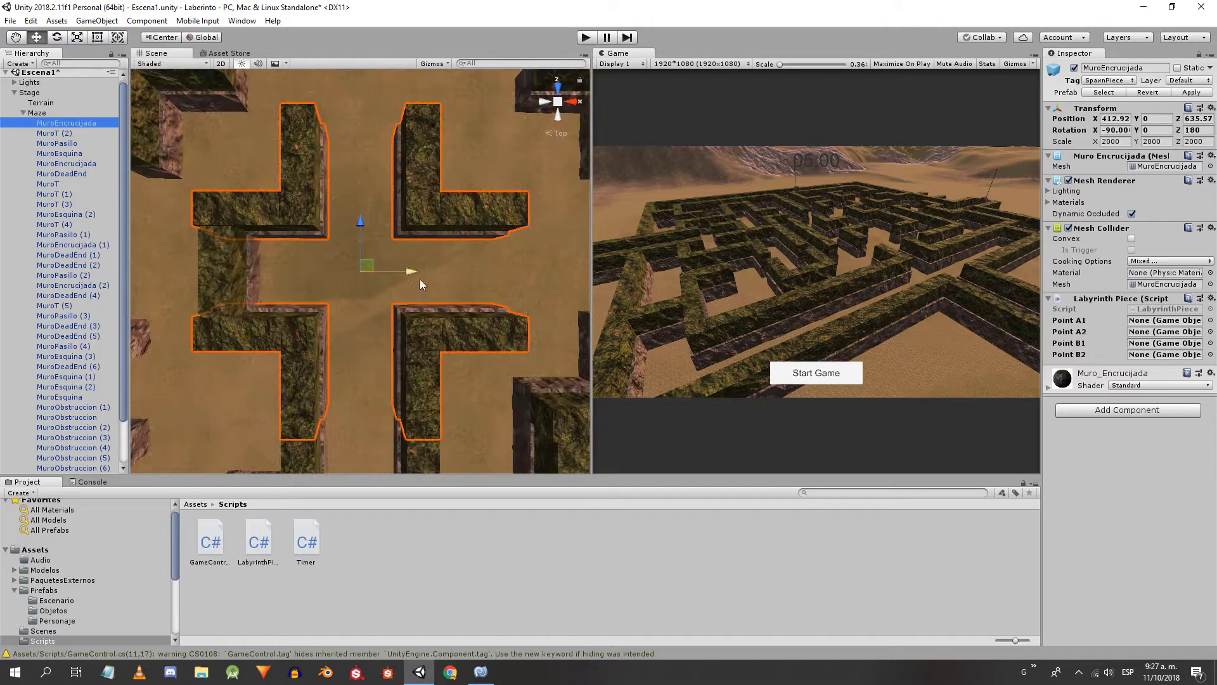
right_click(63, 122)
left_click(88, 228)
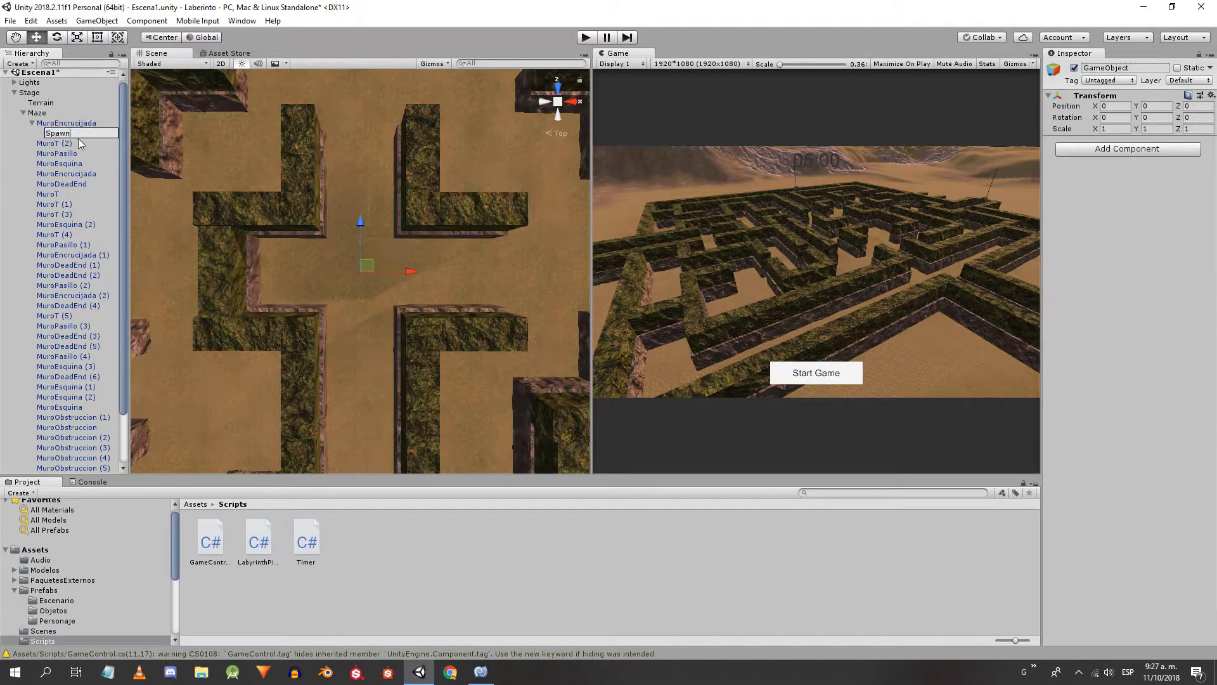
type("Spawn")
key("Return")
- Create an empty child of Spawn named A1 and move it along X into the crossing's right-hand opening
right_click(69, 134)
left_click(95, 237)
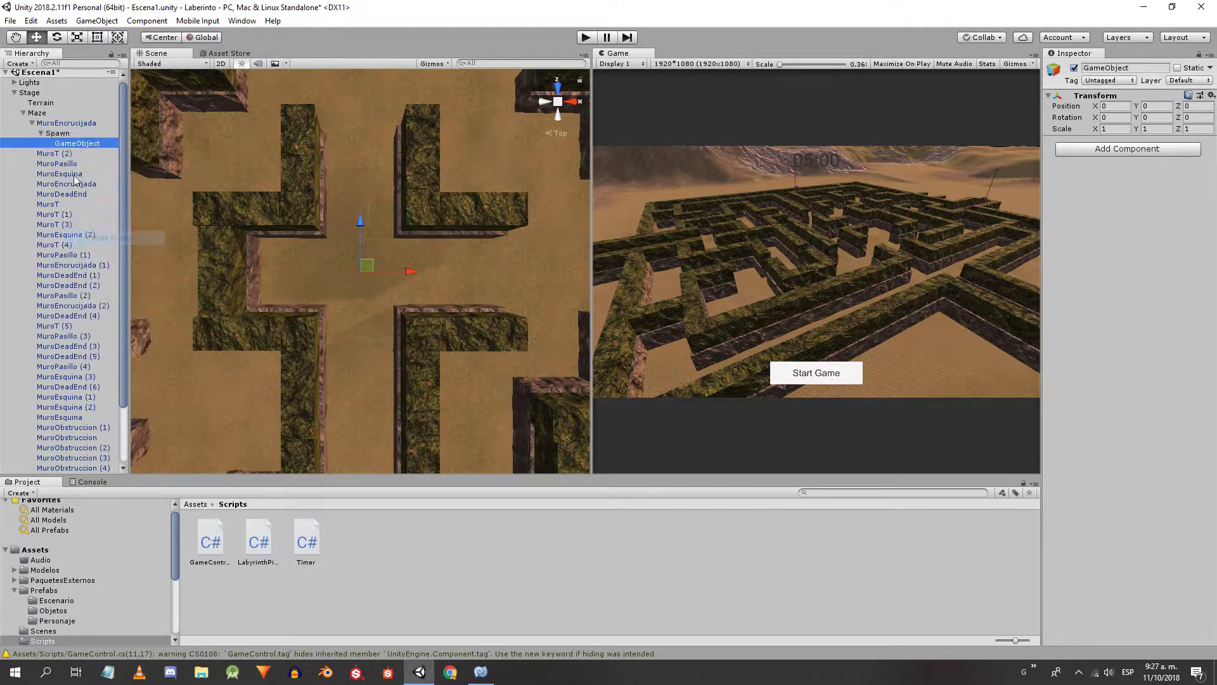
type("A1")
key("Return")
left_click_drag(411, 272, 522, 273)
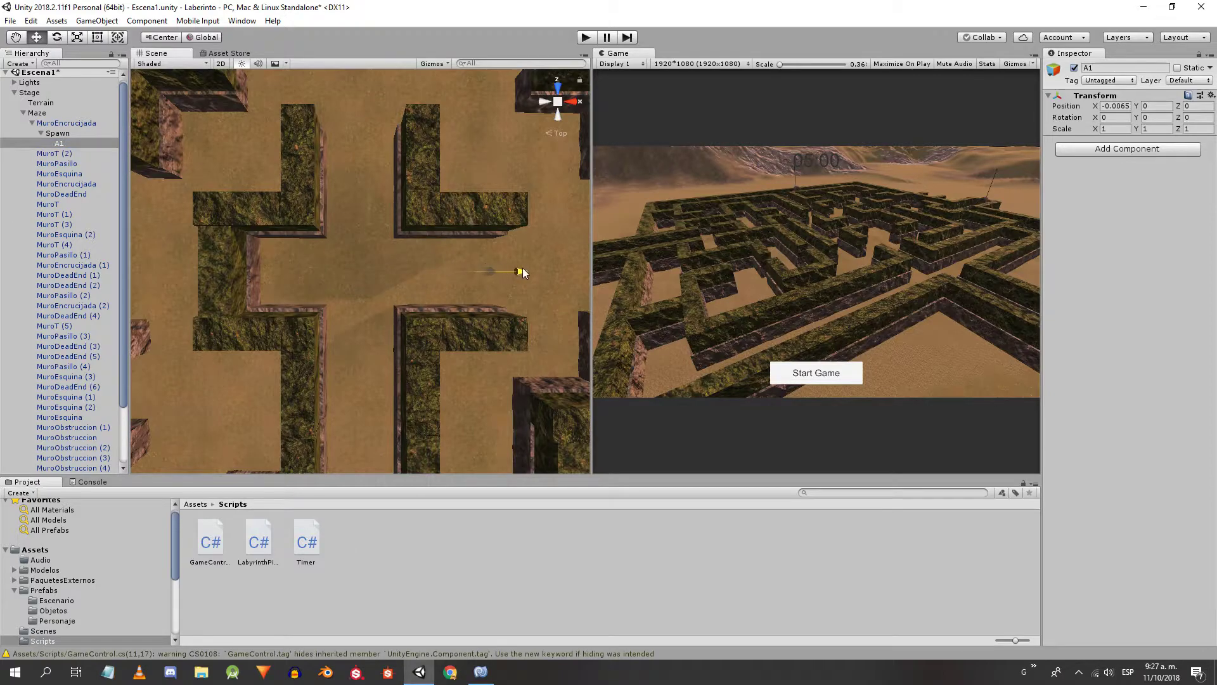
left_click(558, 101)
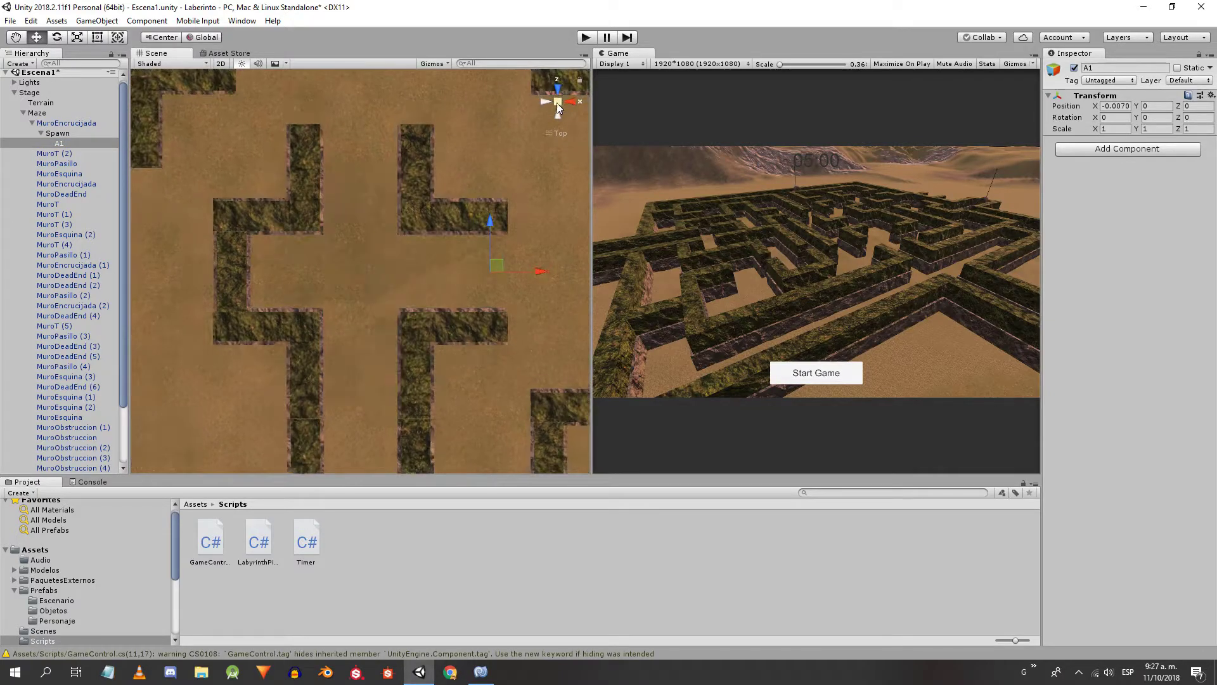
- Duplicate A1 as A2 and move the copy to the opposite, left-hand opening of the crossing
key("ctrl+d")
left_click(66, 154)
type("A2")
key("Return")
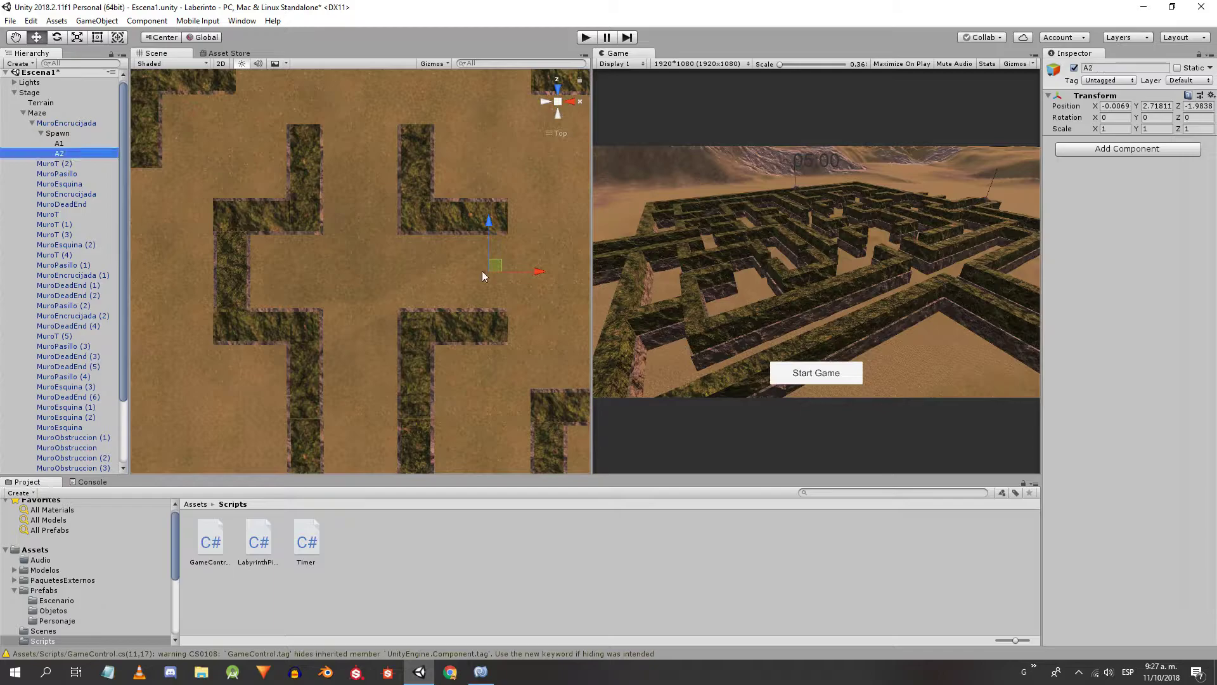
left_click_drag(494, 266, 267, 265)
- Create another empty child of Spawn named B1 for the crossing's lower opening
left_click(59, 153)
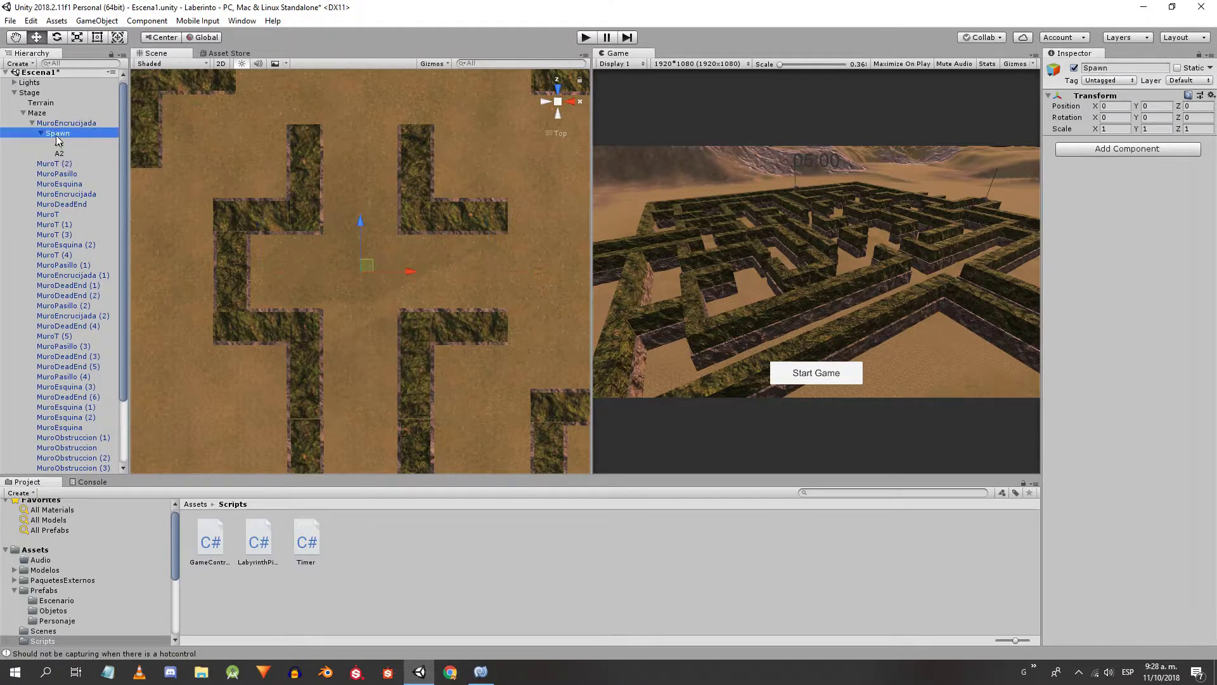
right_click(60, 153)
left_click(95, 249)
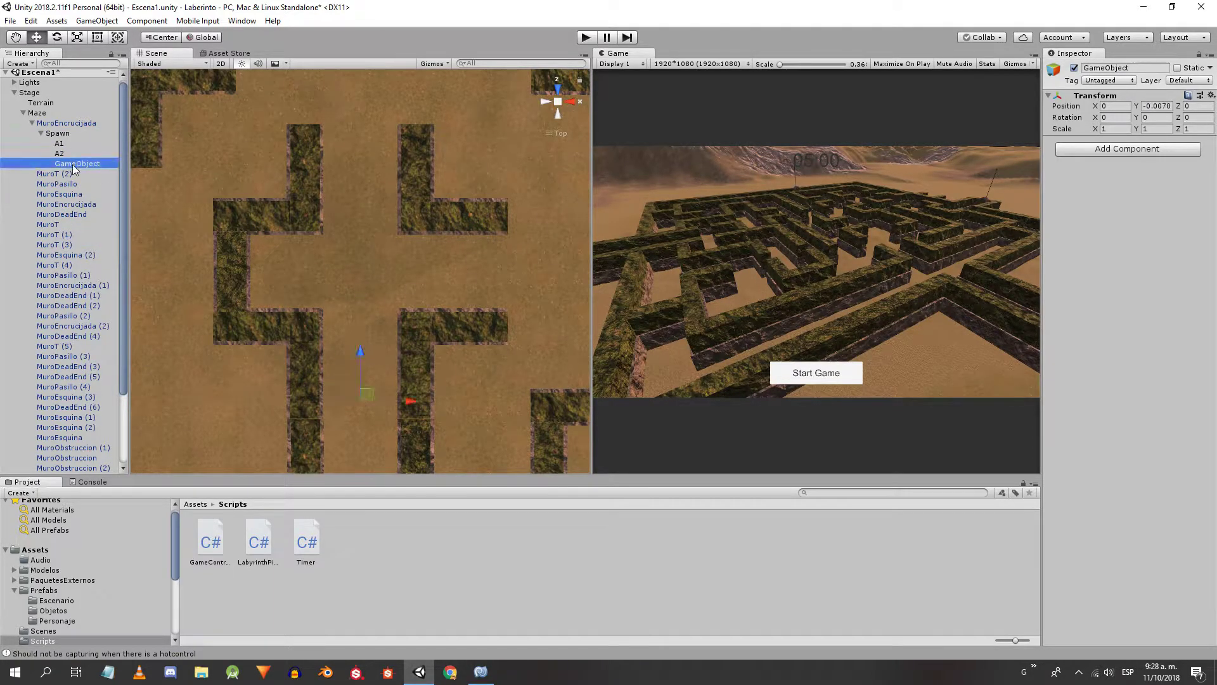
key("Return")
- Duplicate B1 as B2 and move the copy to the crossing's upper opening
key("ctrl+d")
left_click(68, 173)
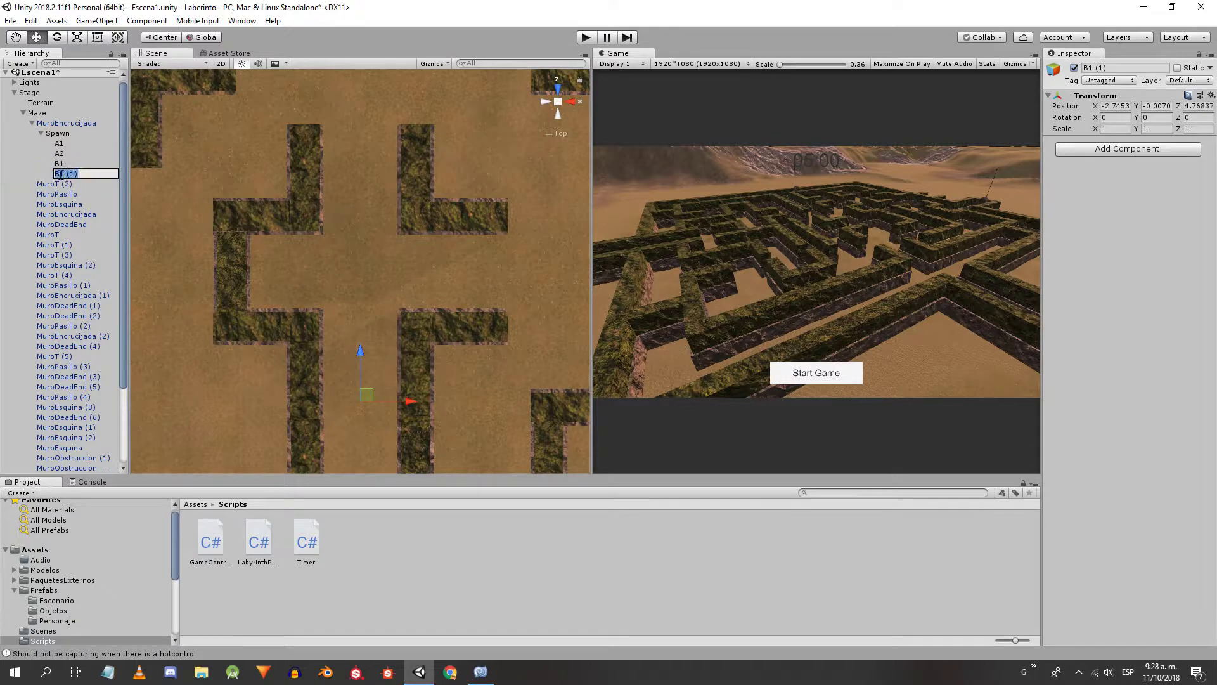
type("B2")
key("Return")
left_click_drag(357, 351, 356, 89)
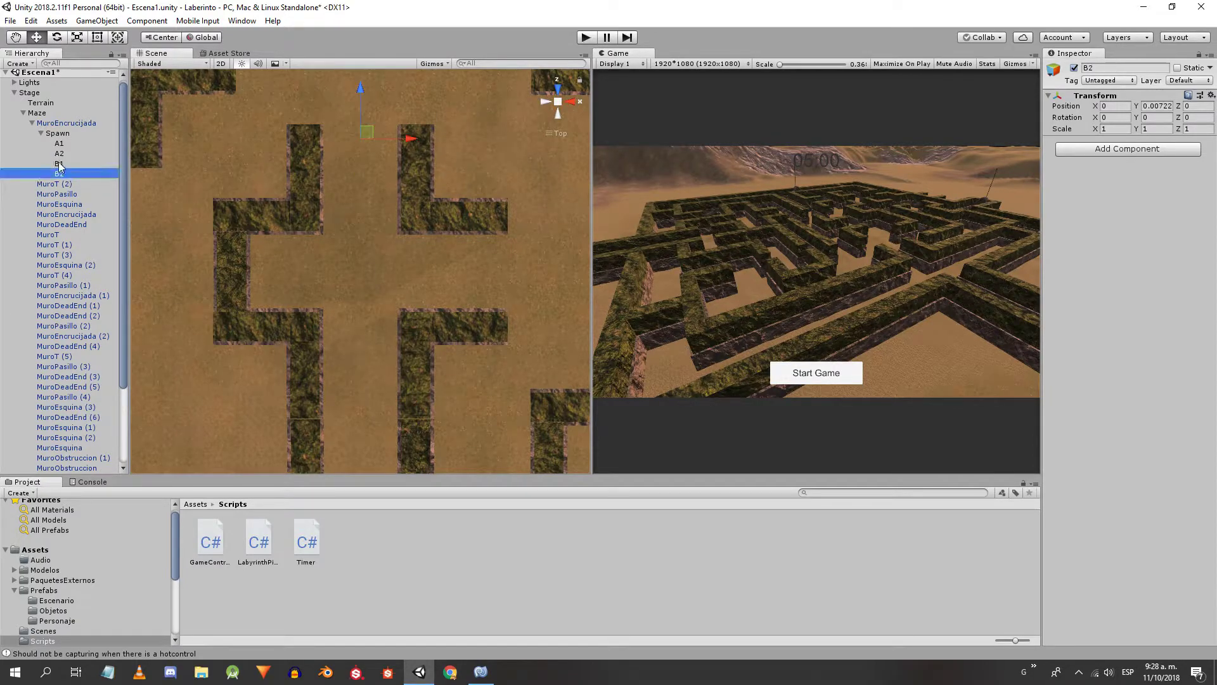
- Apply the first MuroEncrucijada's changes to its prefab and check the other crossings for the Spawn object
left_click(56, 133)
left_click(40, 132)
left_click(45, 123)
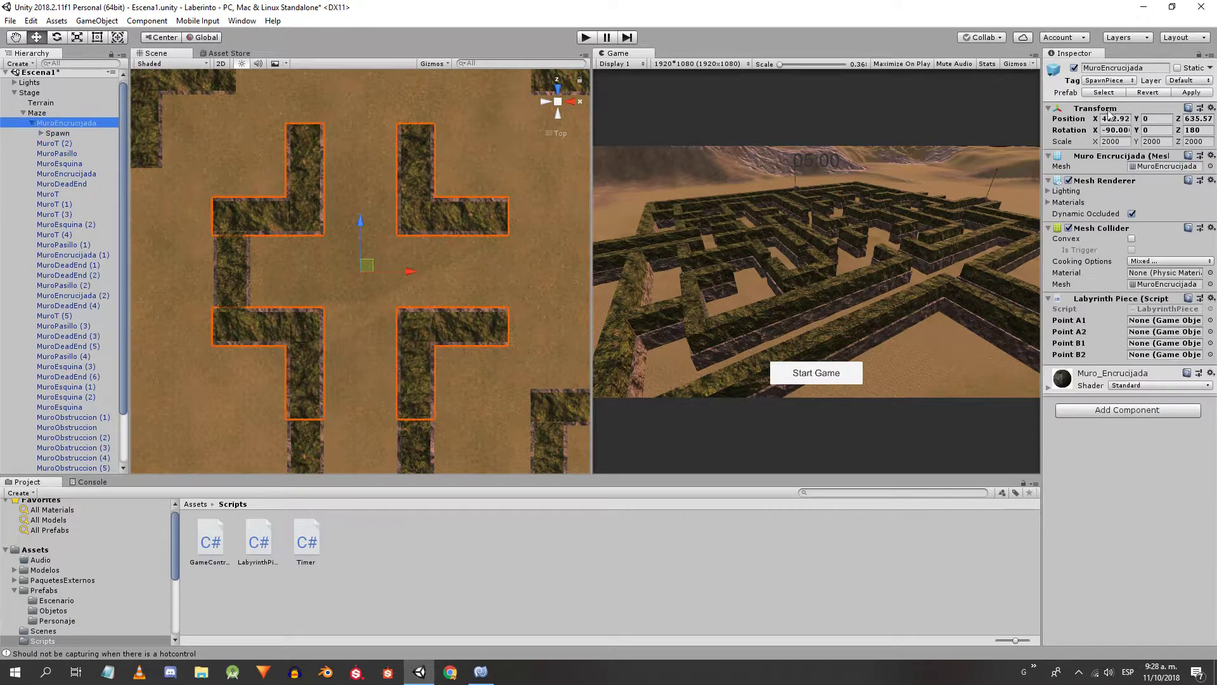
left_click(1187, 94)
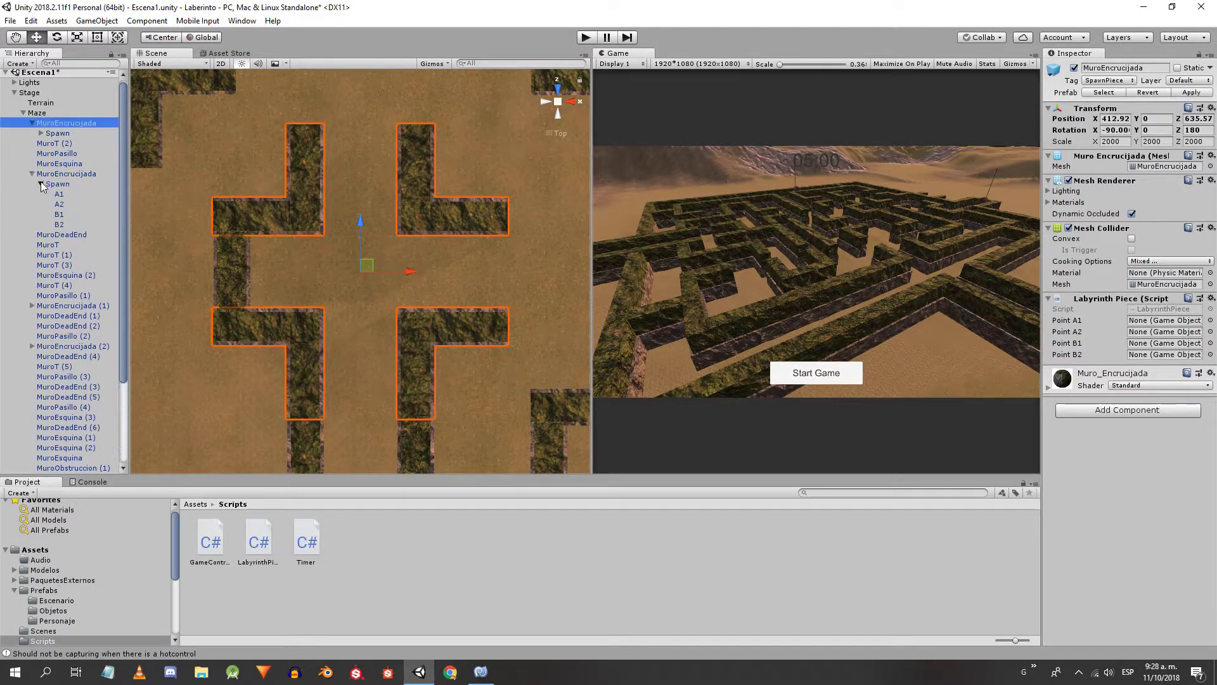
left_click(32, 254)
left_click(32, 255)
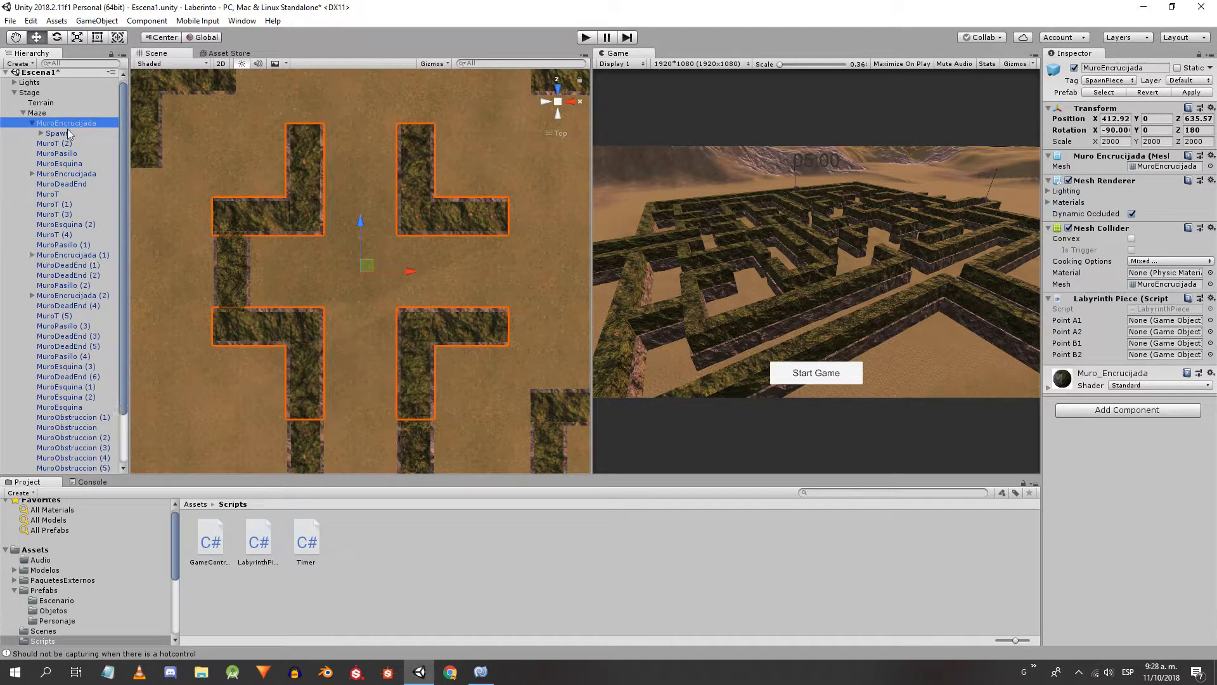
- Assign A1, A2, B1 and B2 to the matching Labyrinth Piece point fields and apply them to the prefab
left_click(42, 133)
left_click_drag(76, 144, 1143, 346)
left_click_drag(59, 174, 1146, 360)
left_click(1191, 93)
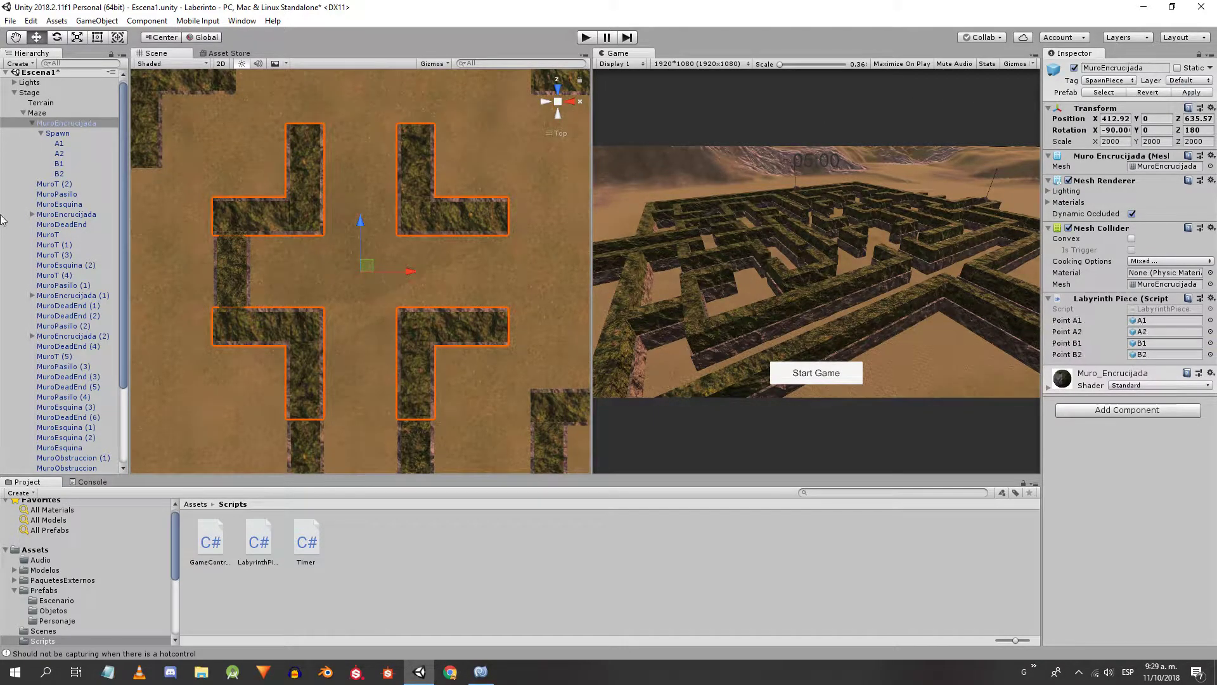
- Check which object the second MuroEncrucijada's Point A1 field references
left_click(54, 214)
left_click(32, 214)
left_click(1151, 322)
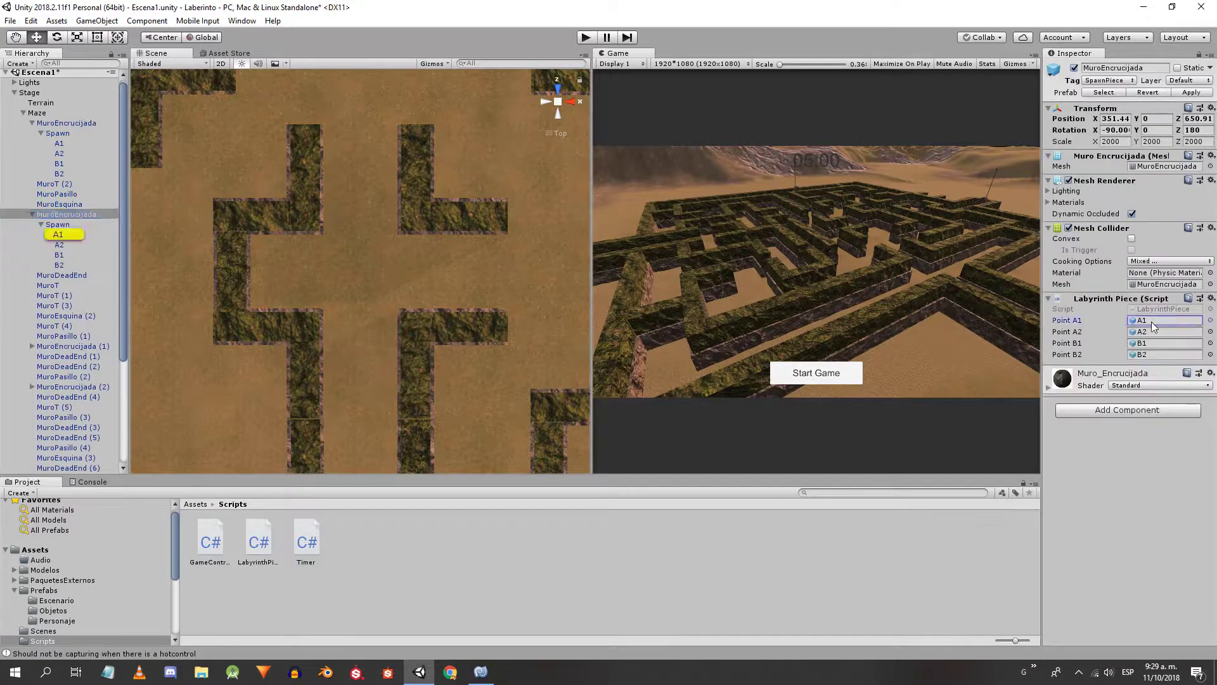
left_click(32, 215)
- Create a Spawn object under MuroT (2) with a child object named A1
left_click(32, 123)
double_click(58, 135)
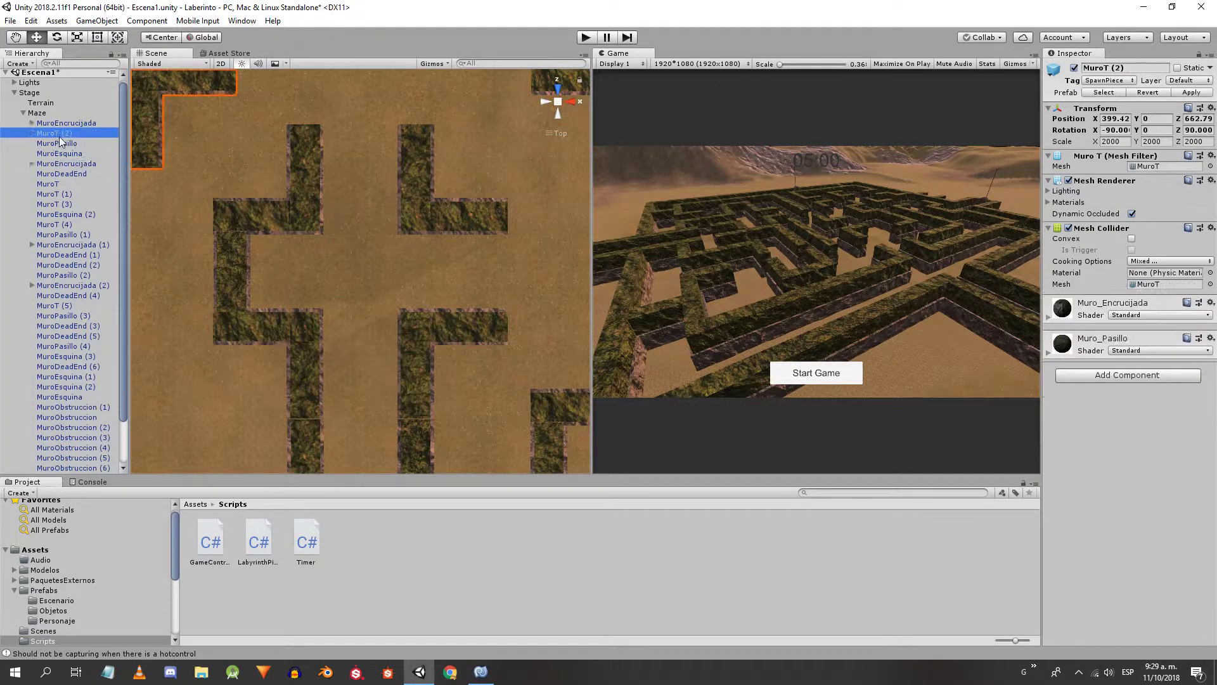
key("alt+shift+n")
type("Spawn")
key("alt+shift+n")
type("A1")
- Duplicate A1 as A2 moved inward to the vertical corridor, and duplicate that as B1 moved to the T piece's lower opening
key("ctrl+d")
left_click_drag(532, 271, 373, 271)
type("A2")
key("ctrl+d")
key("F2")
type("B1")
left_click_drag(322, 222, 322, 365)
middle_click_drag(354, 246, 410, 293)
- Duplicate B1 as B2 and move the copy to the T piece's upper opening
key("ctrl+d")
key("F2")
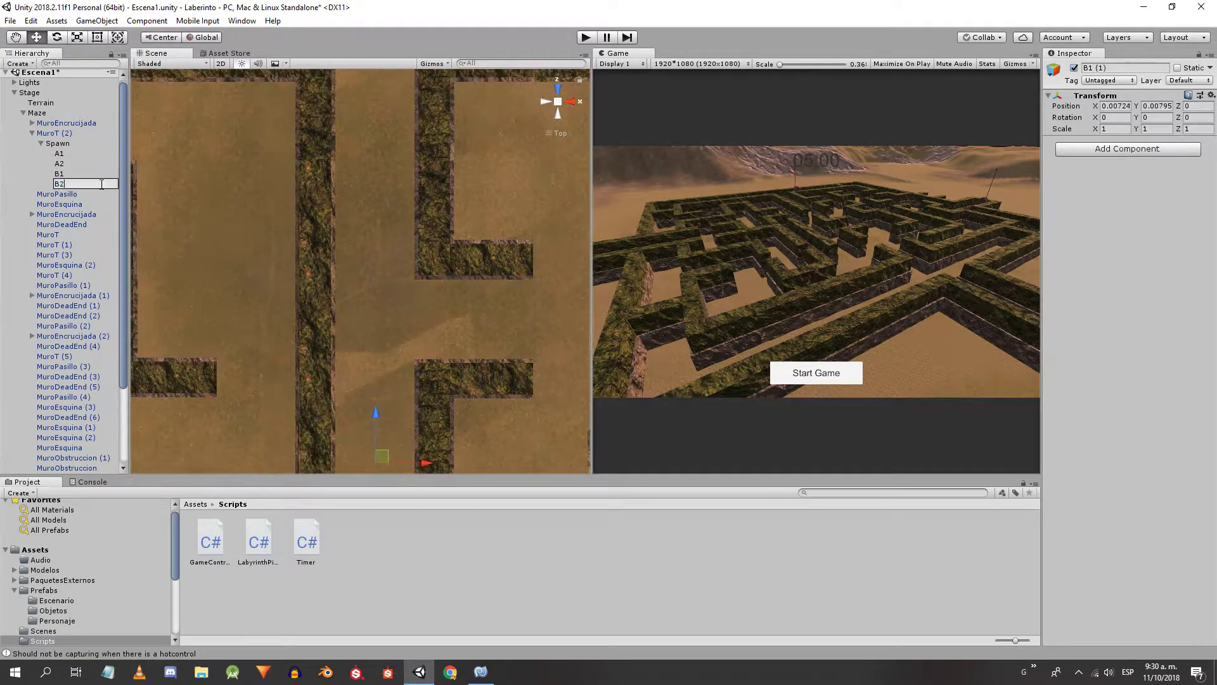
type("B2")
left_click_drag(378, 412, 377, 125)
scroll(427, 178, "down", 2)
middle_click_drag(408, 253, 387, 222)
- Apply MuroT (2)'s changes to its prefab and assign A1 and A2 to its Labyrinth Piece point fields
left_click(54, 133)
left_click(1196, 92)
left_click(32, 134)
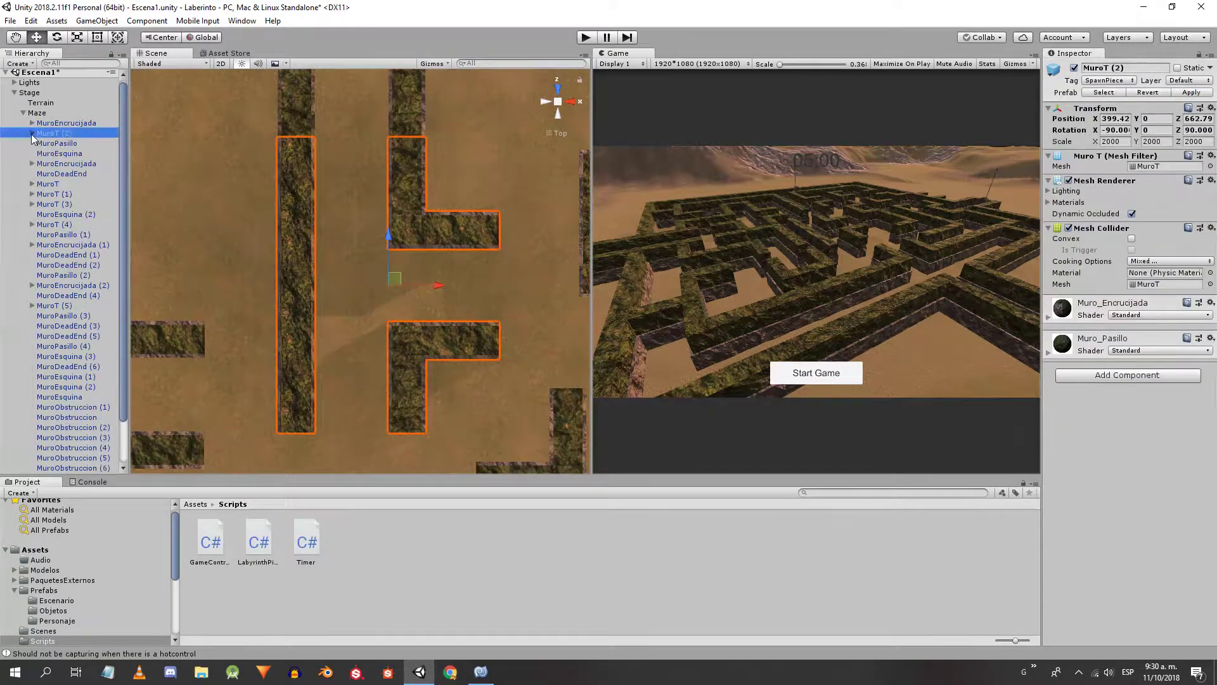
double_click(57, 144)
key("ctrl+z")
left_click(32, 133)
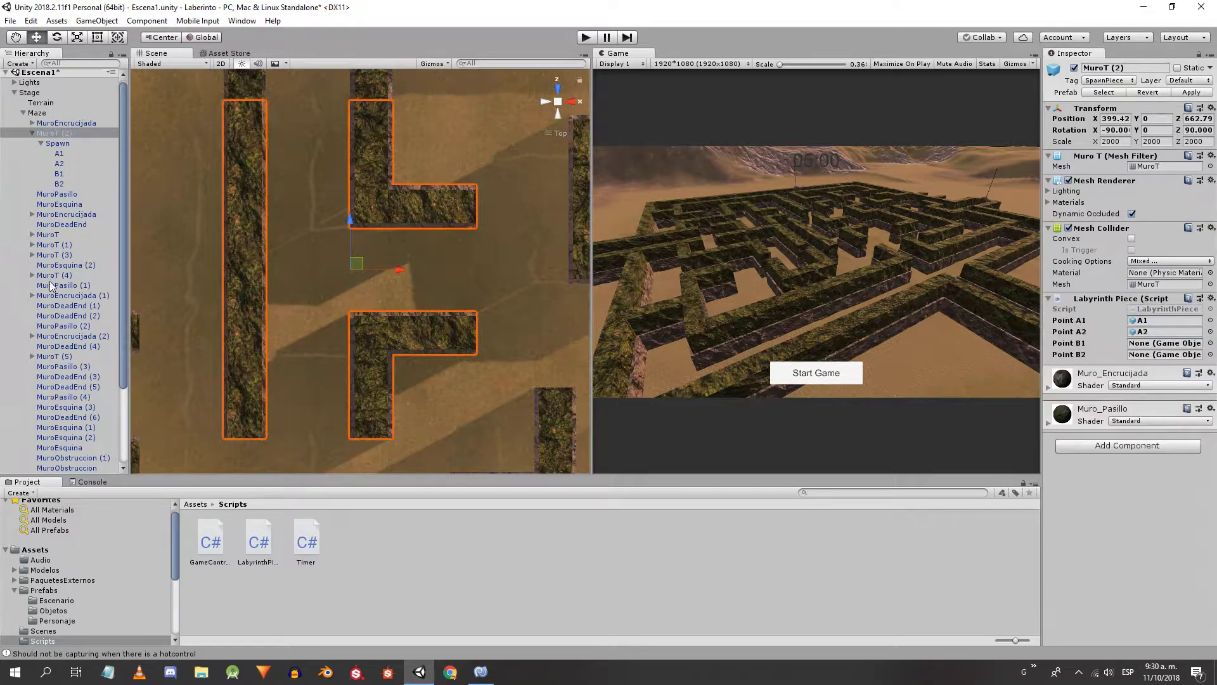
left_click(31, 133)
- Create a Spawn object under MuroPasillo with a child named A1 and move A1 to the corridor's right end
double_click(57, 143)
scroll(355, 272, "down", 4)
key("alt+shift+n")
key("F2")
type("Spawn")
key("Return")
key("alt+shift+n")
key("F2")
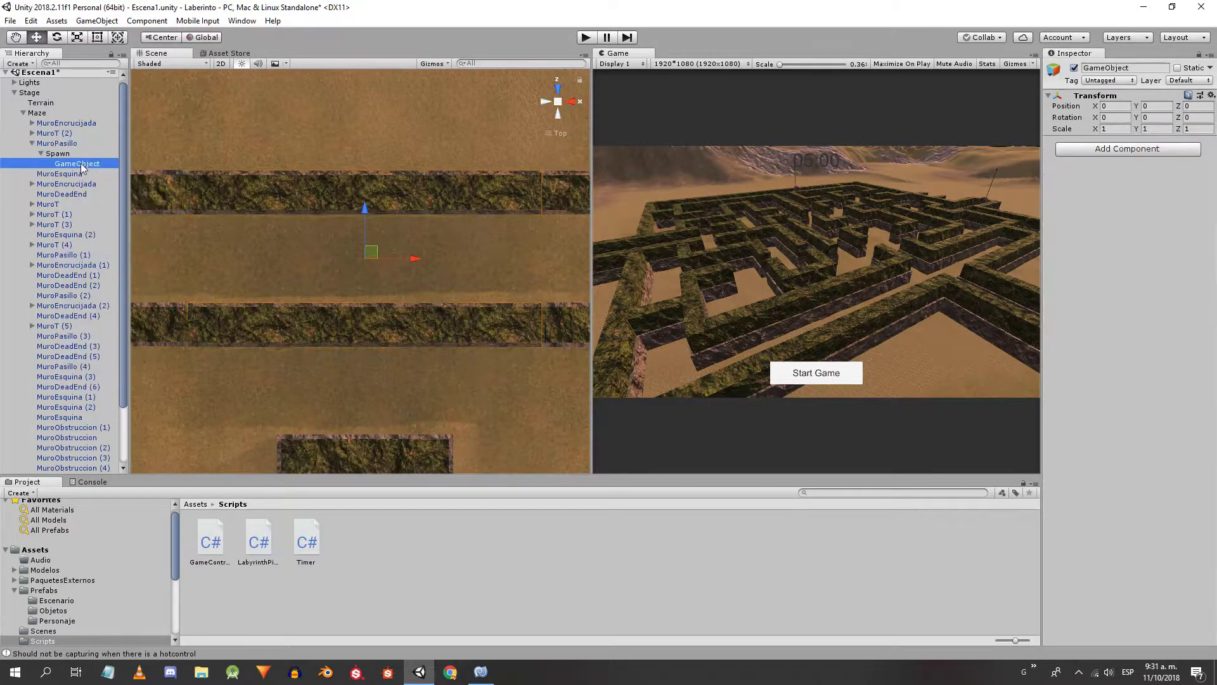
type("A1")
left_click_drag(418, 258, 565, 259)
- Duplicate MuroPasillo's A1 and name the copy A2
key("ctrl+d")
key("F2")
type("A2")
key("Return")
- Attach the LabyrinthPiece script to MuroPasillo and assign its A1 and A2 objects to the point fields
left_click(57, 143)
left_click_drag(258, 538, 1085, 299)
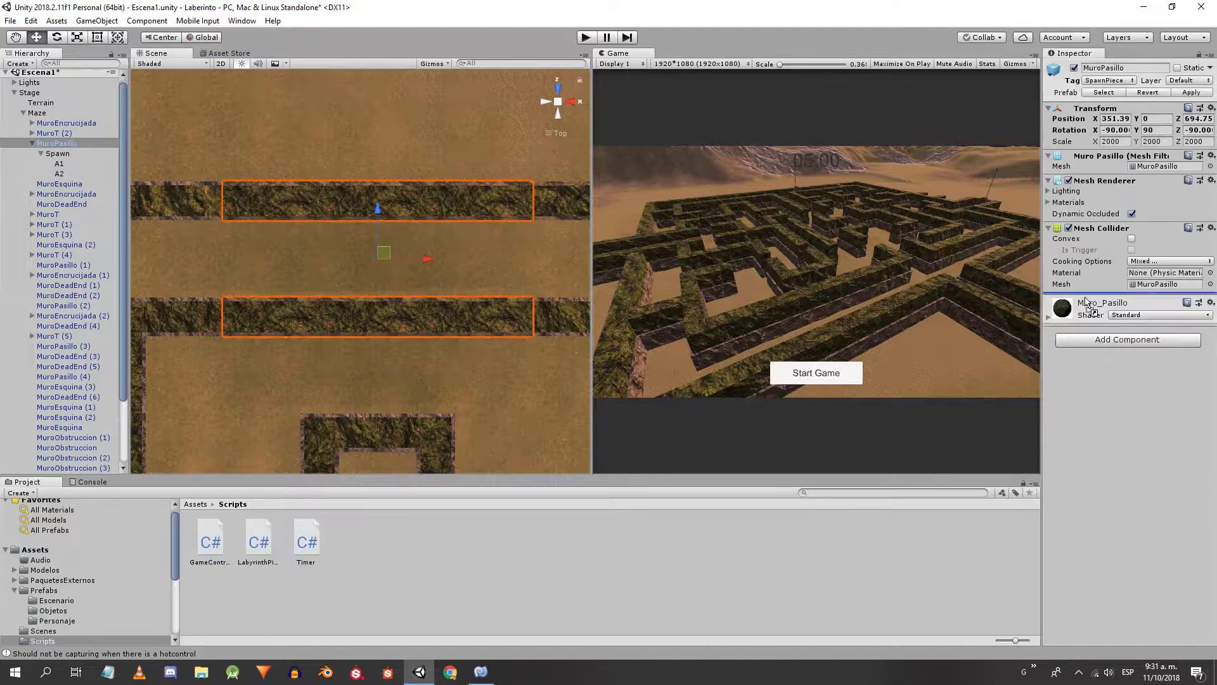
left_click_drag(60, 163, 1164, 331)
left_click_drag(59, 164, 1164, 343)
left_click_drag(59, 173, 268, 220)
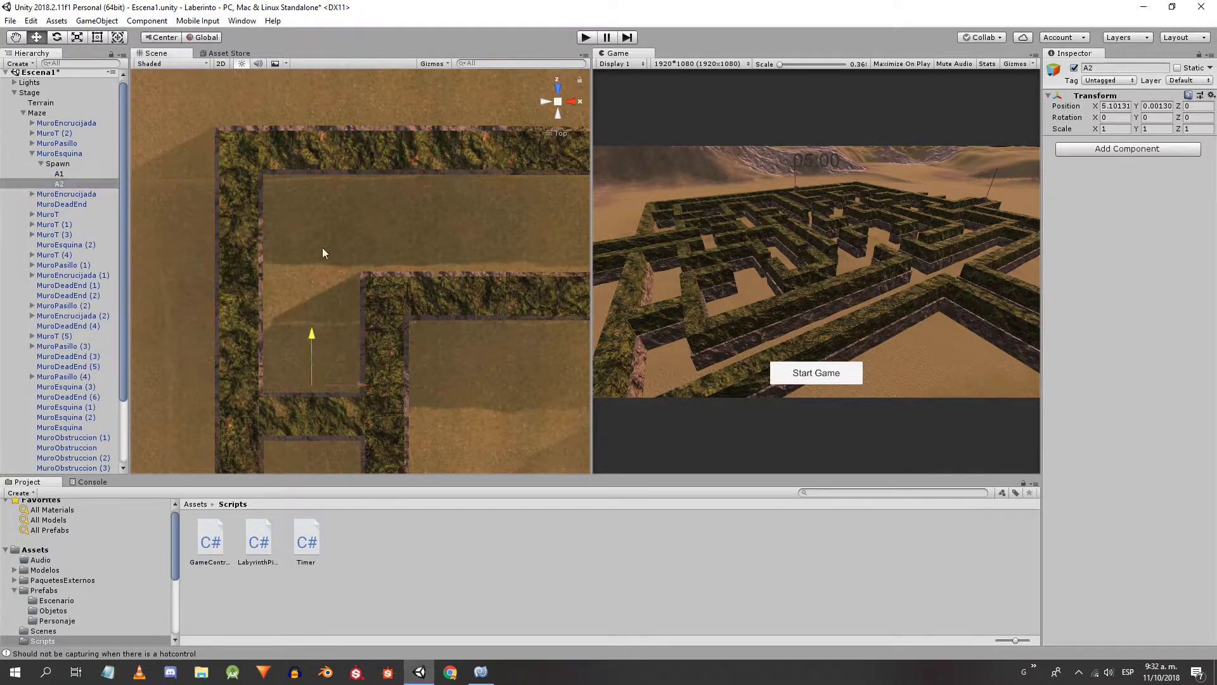
- Move MuroEsquina's B2 along the upper corridor to the corner piece's right opening
left_click(59, 203)
left_click_drag(309, 219, 466, 226)
left_click(85, 166)
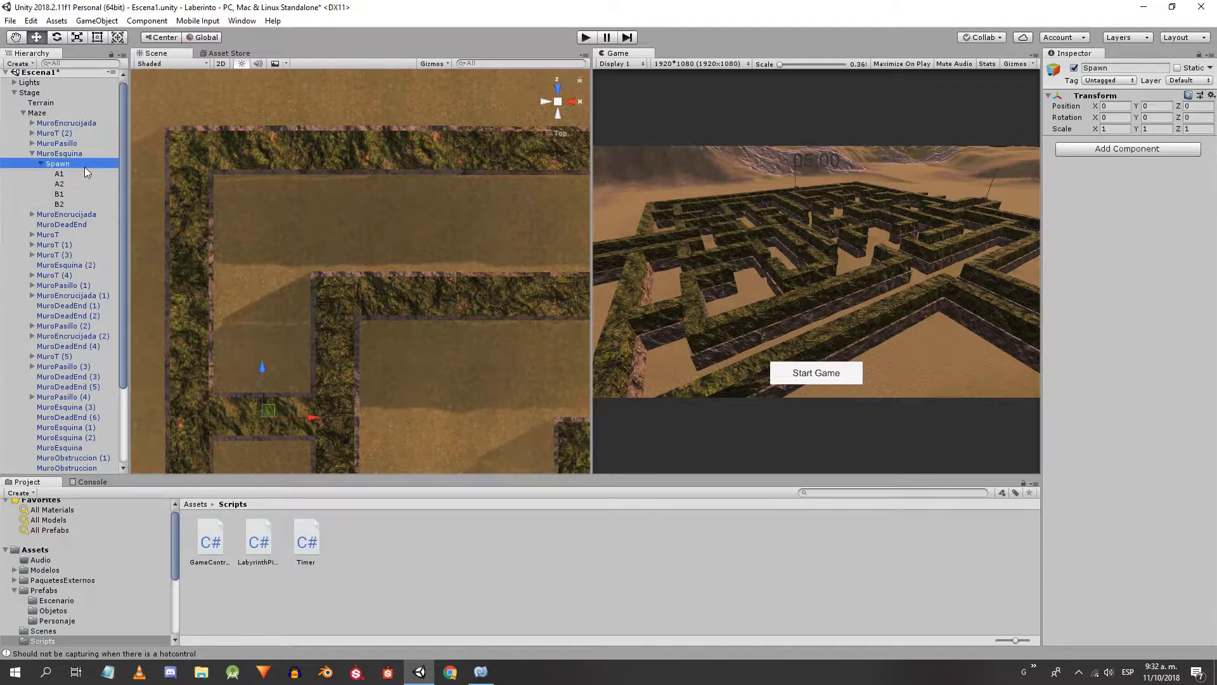
left_click(76, 174)
- Attach the LabyrinthPiece script to MuroEsquina and assign A1 to its Point A1 field
left_click(69, 153)
left_click_drag(259, 538, 1128, 425)
left_click_drag(60, 174, 1164, 320)
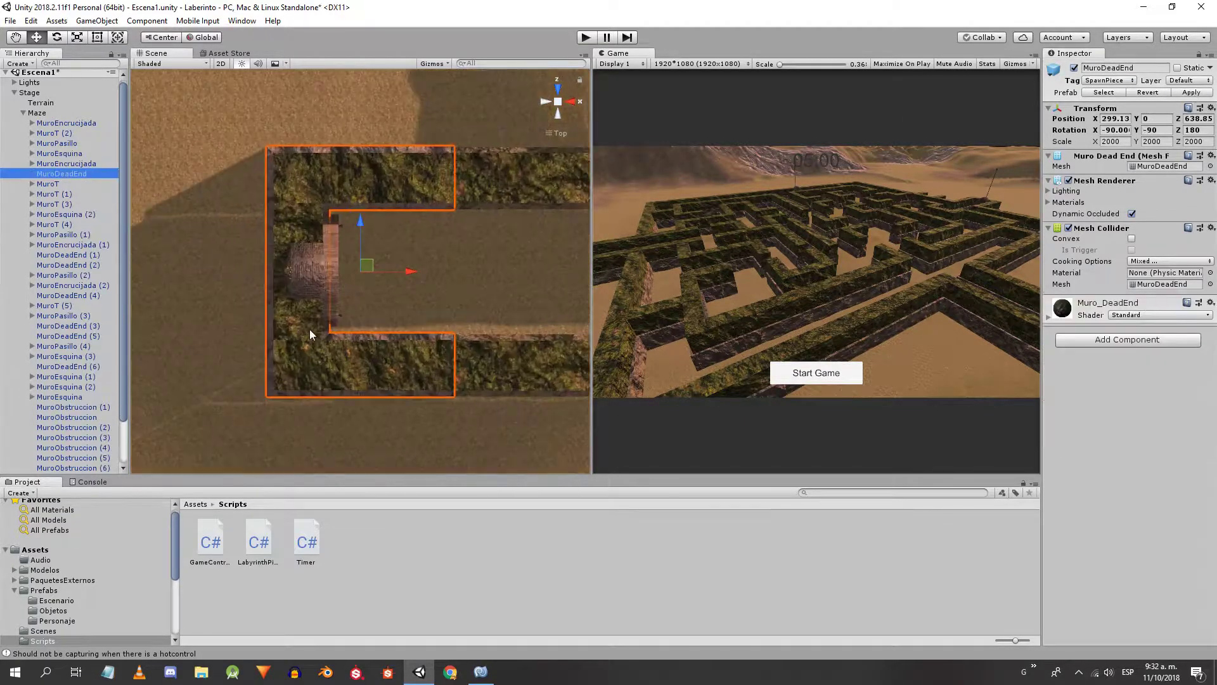
- Duplicate A1 under MuroDeadEnd's Spawn object and move the copy toward the dead end's opening
left_click(63, 193)
right_click(64, 193)
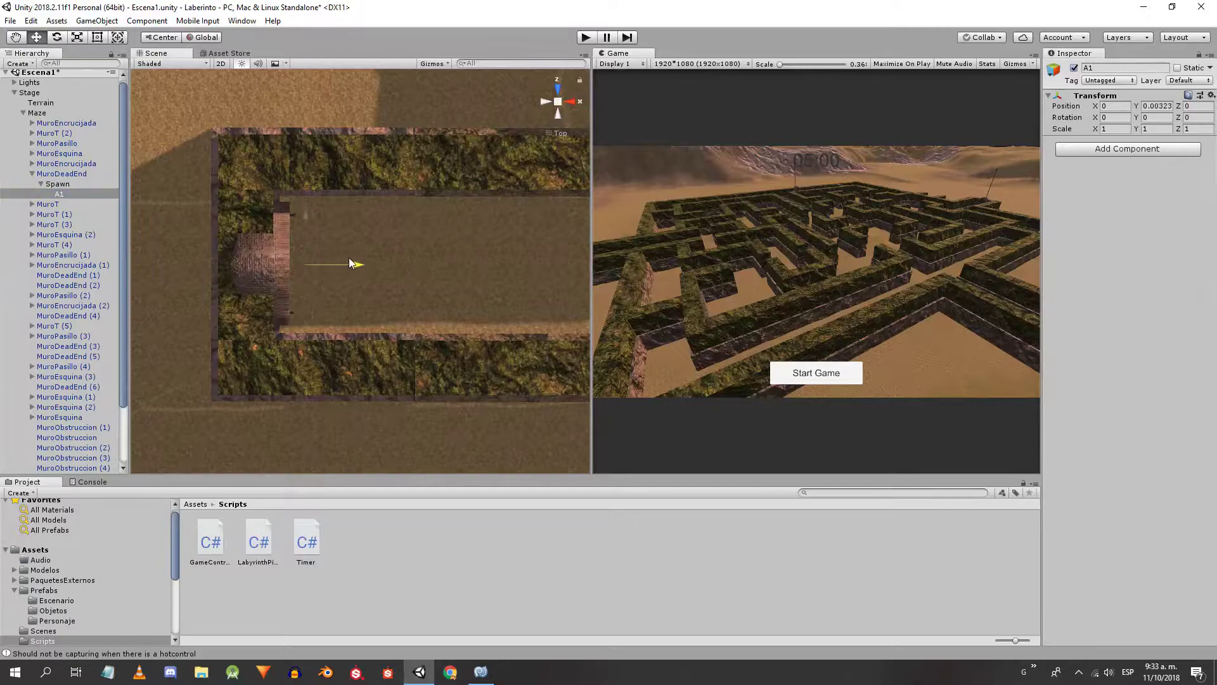
key("ctrl+d")
left_click_drag(350, 262, 435, 273)
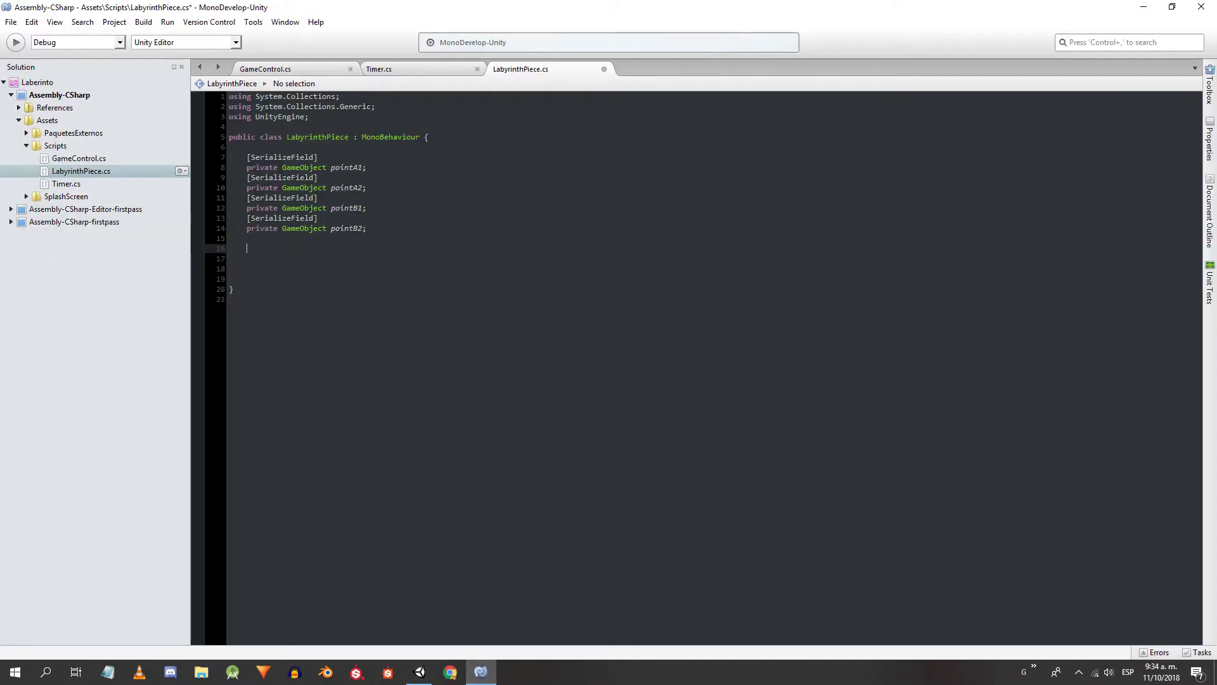
- In LabyrinthPiece.cs in MonoDevelop, add an empty public Vector3 getRandomPosition() method below the point fields and save the script
type("public Vector3 getRandomPosition(){")
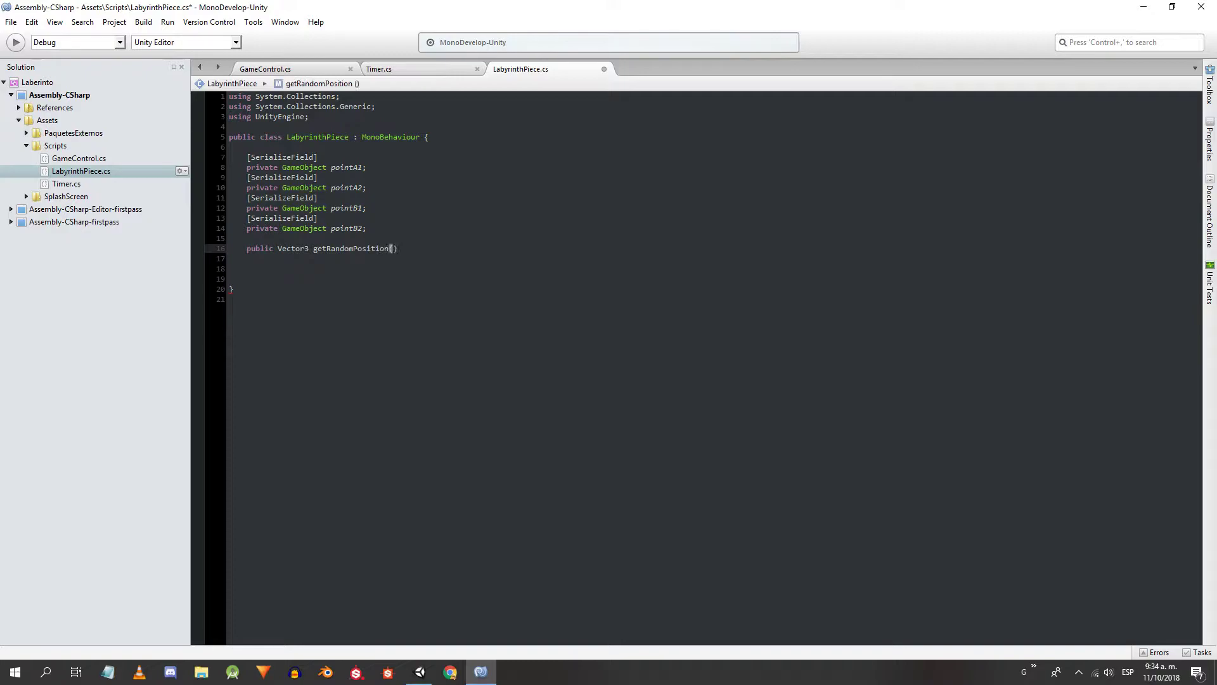
key("Return")
key("Return")
key("Return")
key("Return")
key("Down")
key("Down")
key("Down")
key("Down")
key("shift+Up")
key("shift+Up")
key("shift+Up")
key("BackSpace")
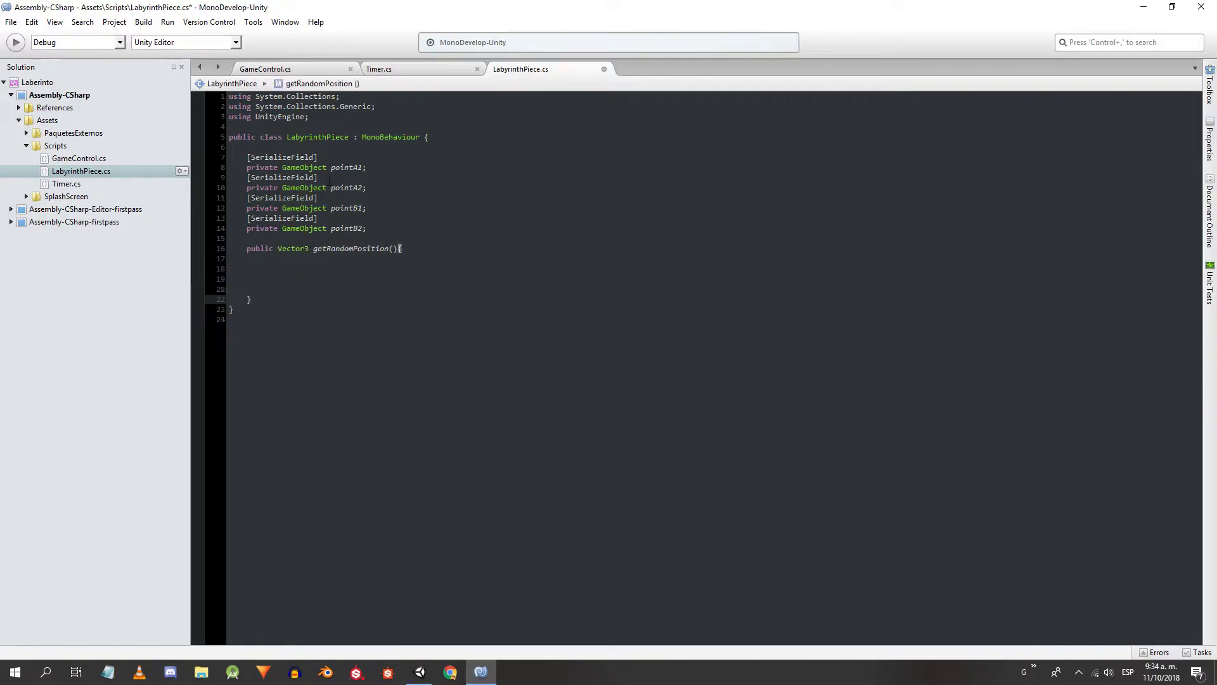
key("ctrl+s")
- Declare a Vector3 variable named position at the start of getRandomPosition and return it at the method's end
key("Up")
key("Up")
key("Up")
key("Up")
type("Vec")
key("Down")
key("Down")
key("Return")
type("positi")
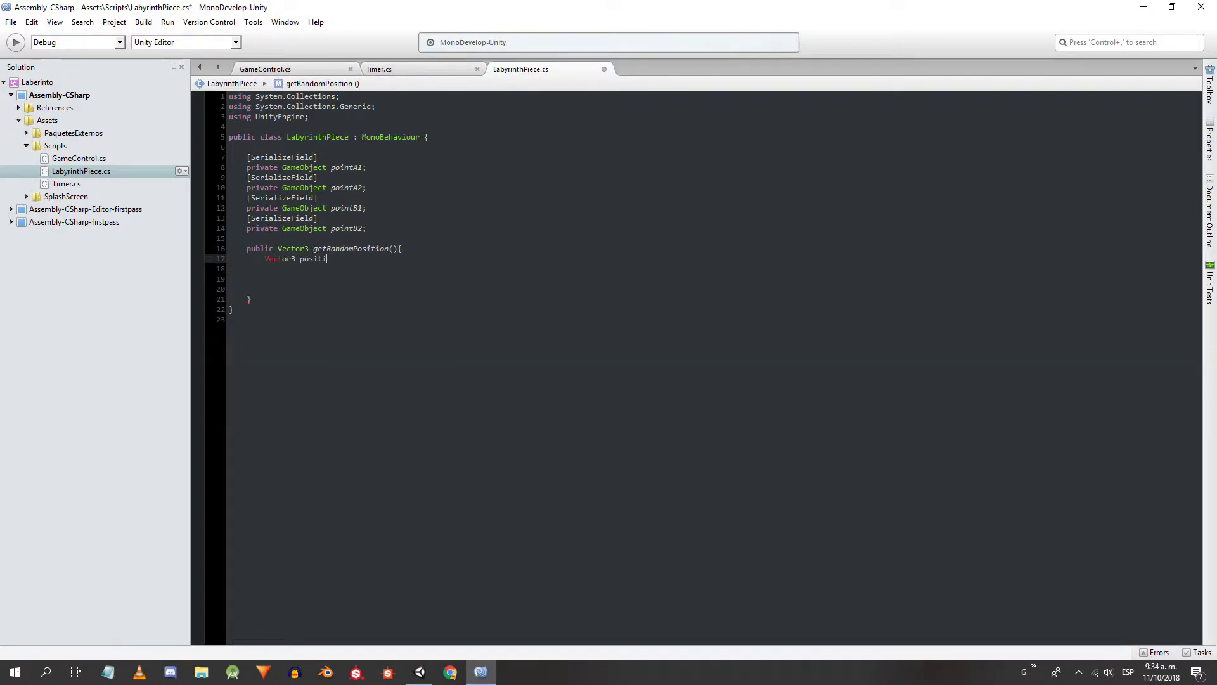
type("on;")
key("Down")
key("Down")
key("Down")
type("return position;")
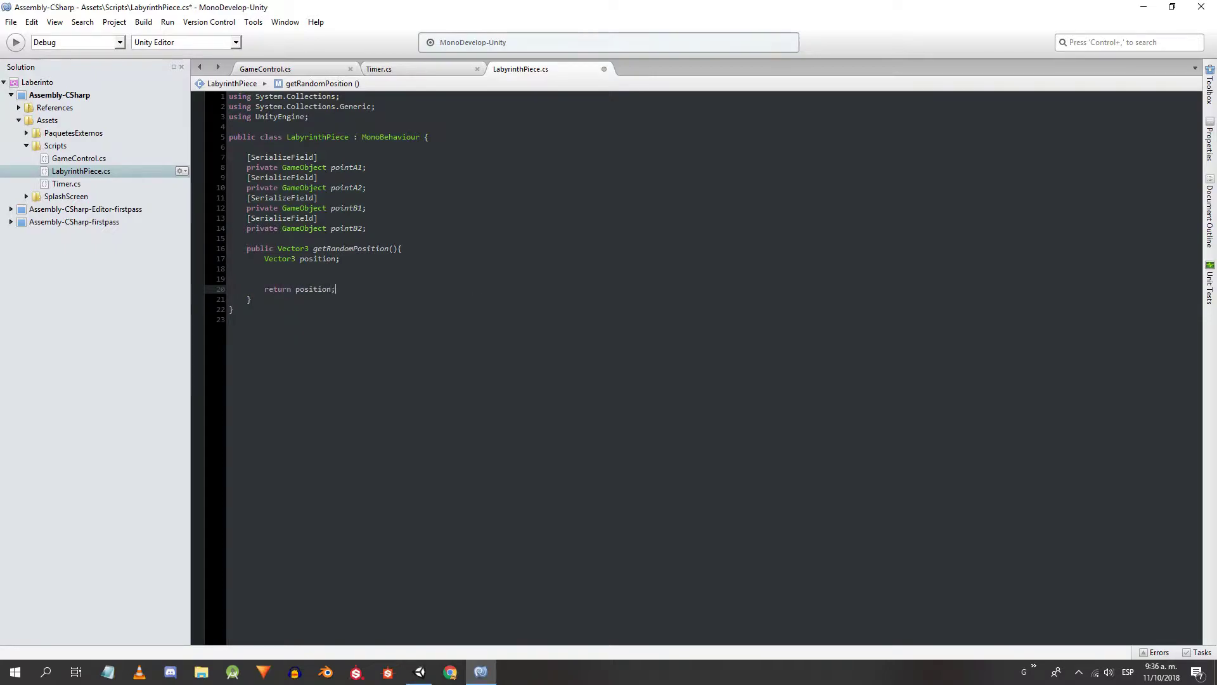
- Add an if (Random.value < 0.5f) block with an empty else branch between the declaration and the return statement
key("Up")
key("Up")
key("Return")
type("if(Rand")
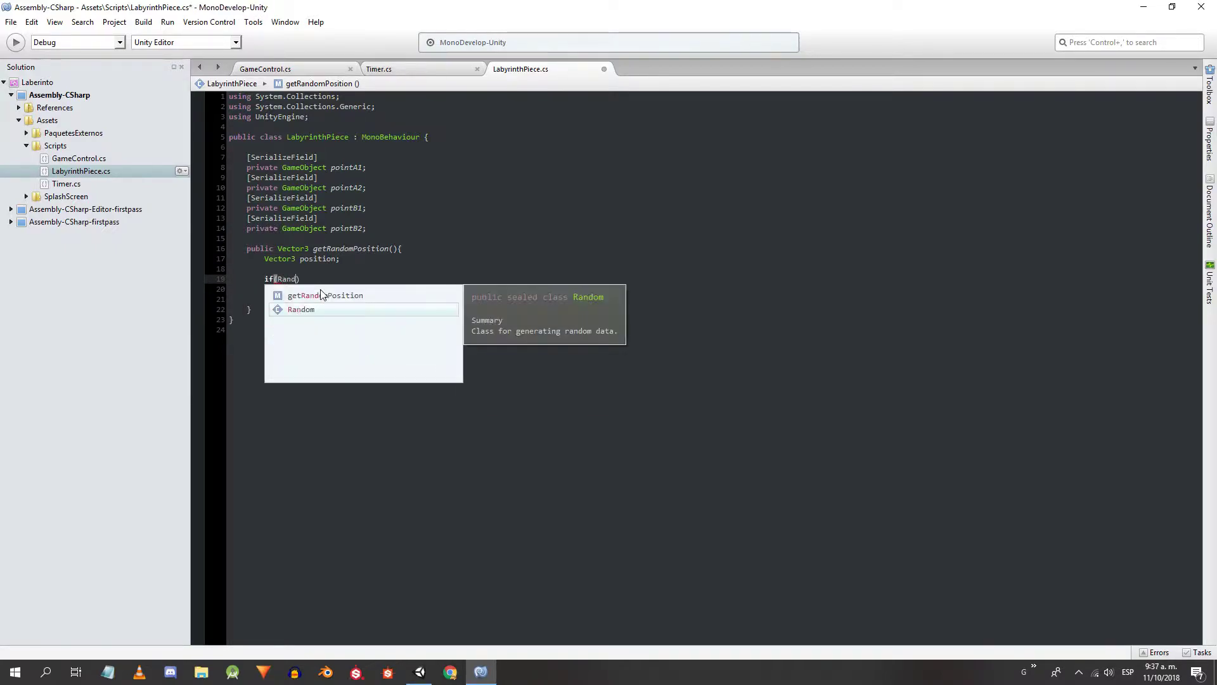
type("om.va")
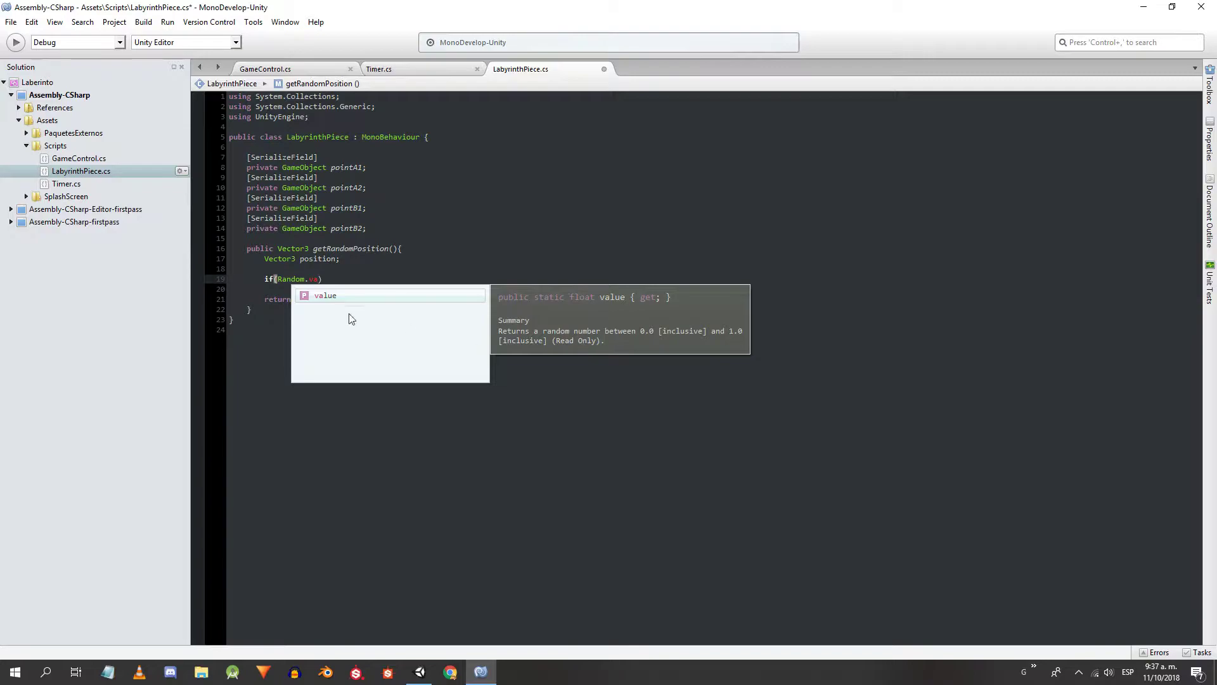
key("Return")
type("<0.5f){")
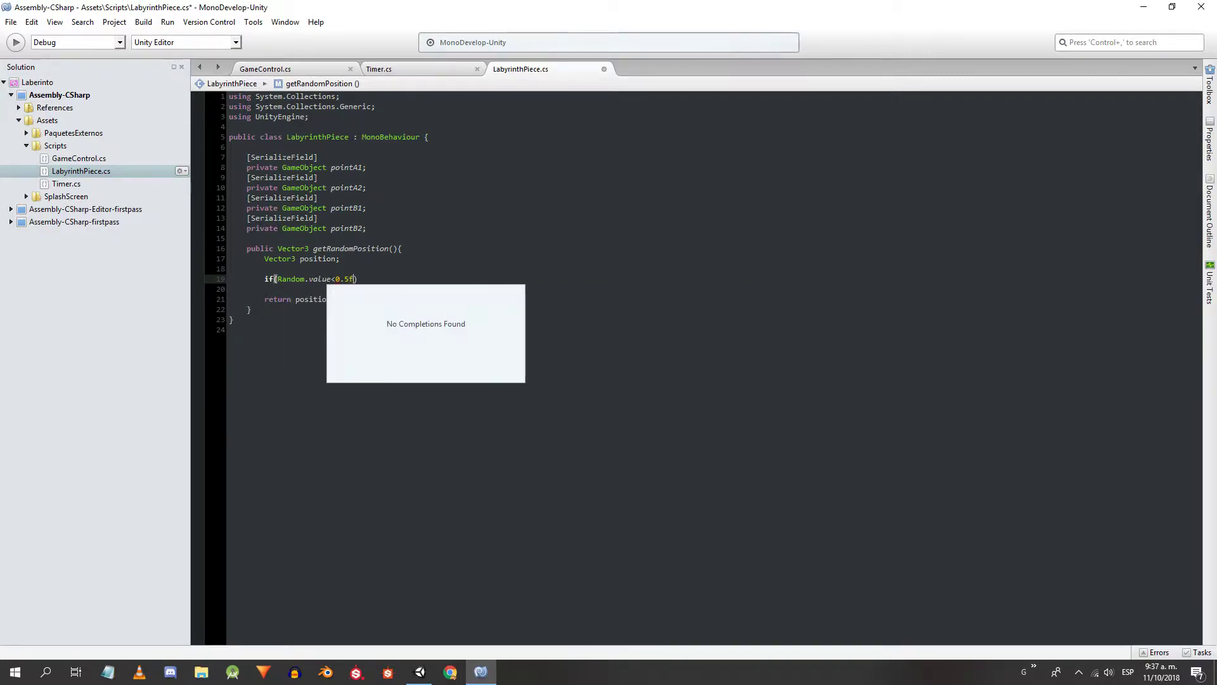
key("Return")
key("Return")
type("}else{")
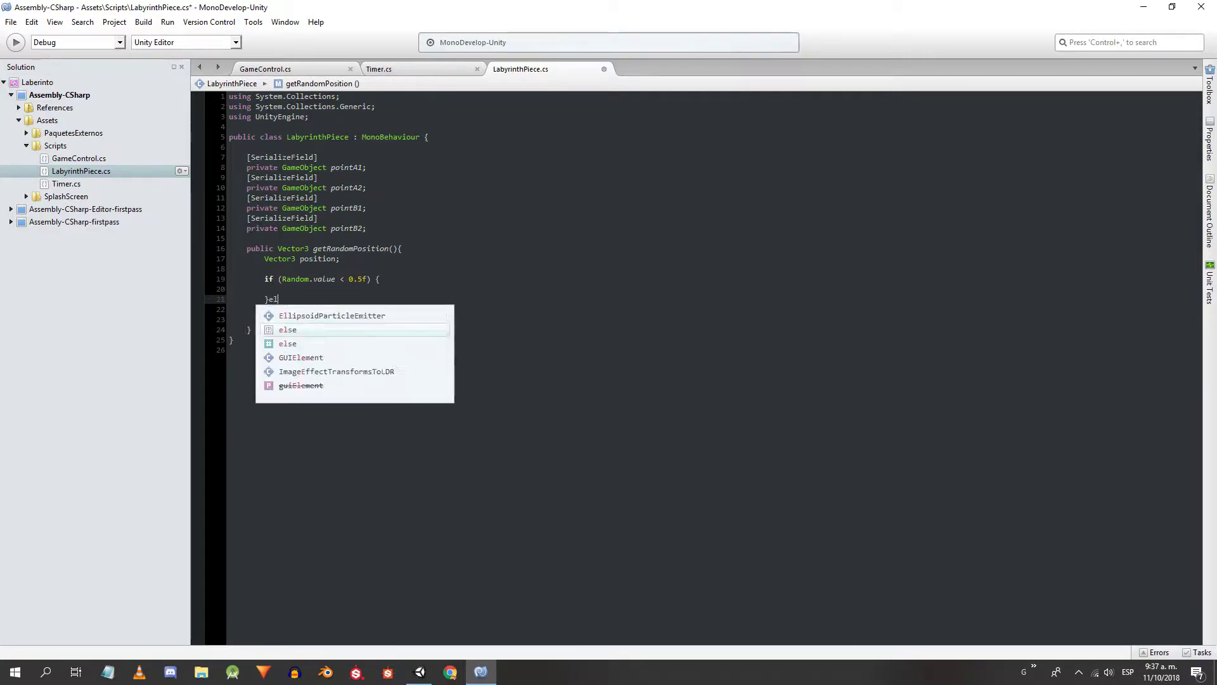
key("Return")
key("Return")
type("}")
- In the if branch, set position to Vector3.Lerp (pointA1.transform.position, pointA2.transform.position, Random.Range (0f, 1f)); and save the script
key("Up")
key("Up")
key("Up")
type("posi")
key("Return")
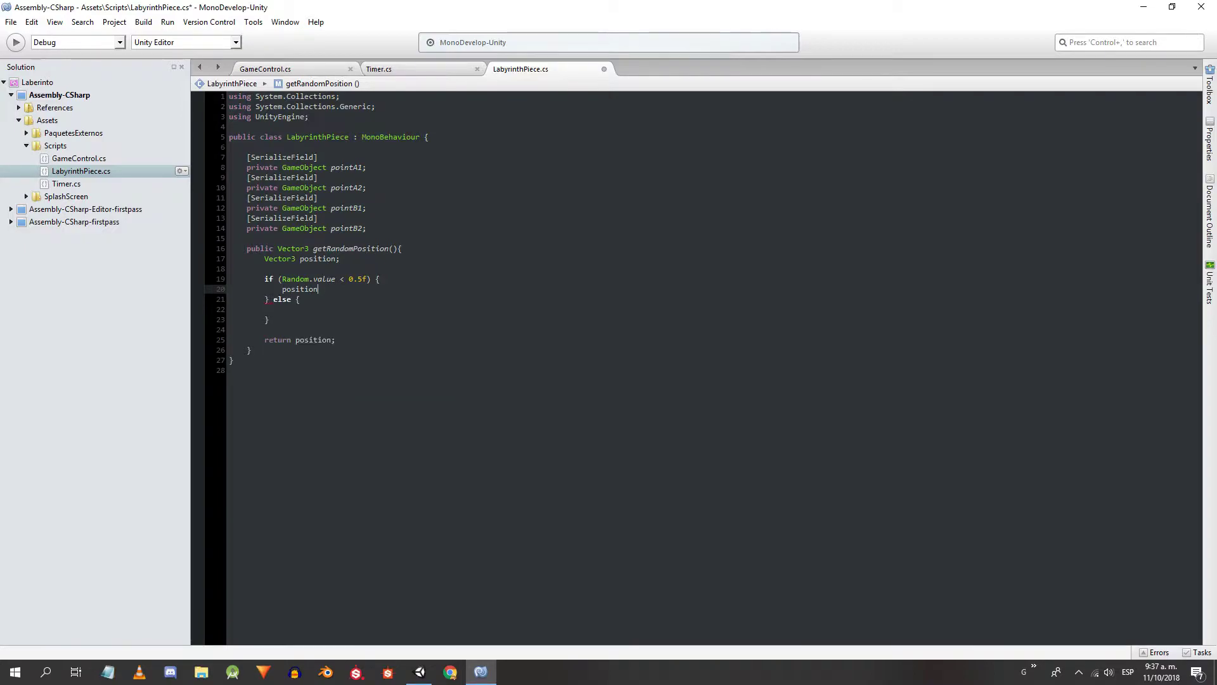
type("= Vector3.Lerp ")
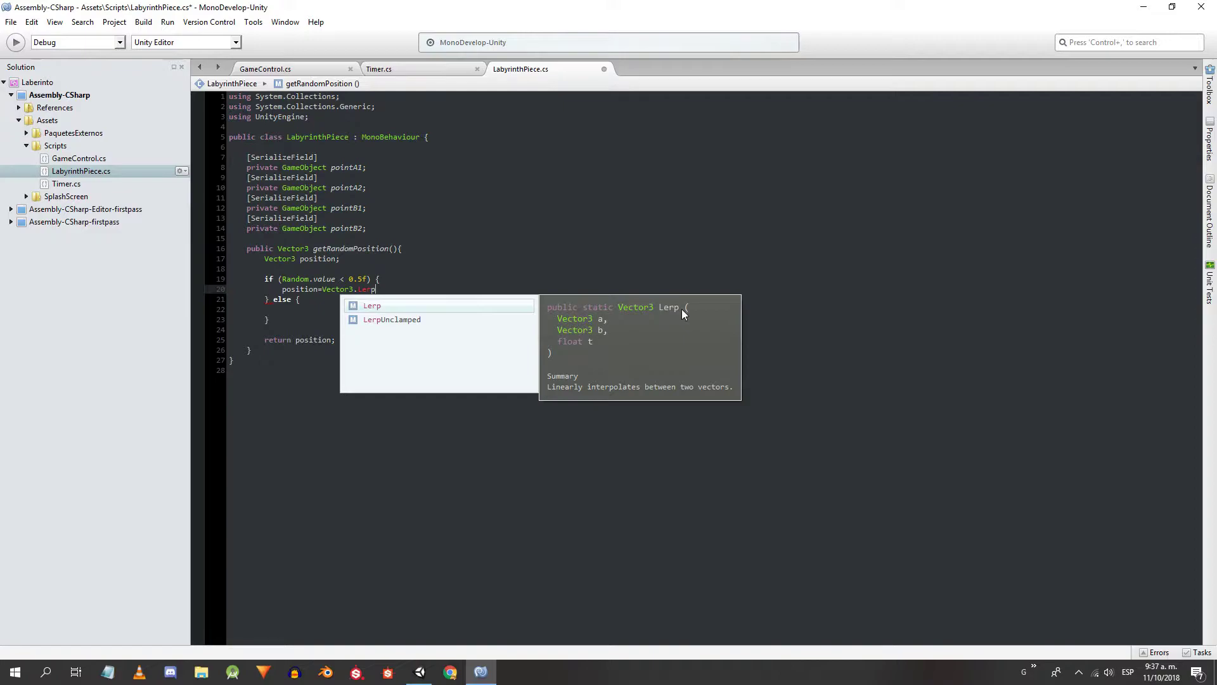
type("(po")
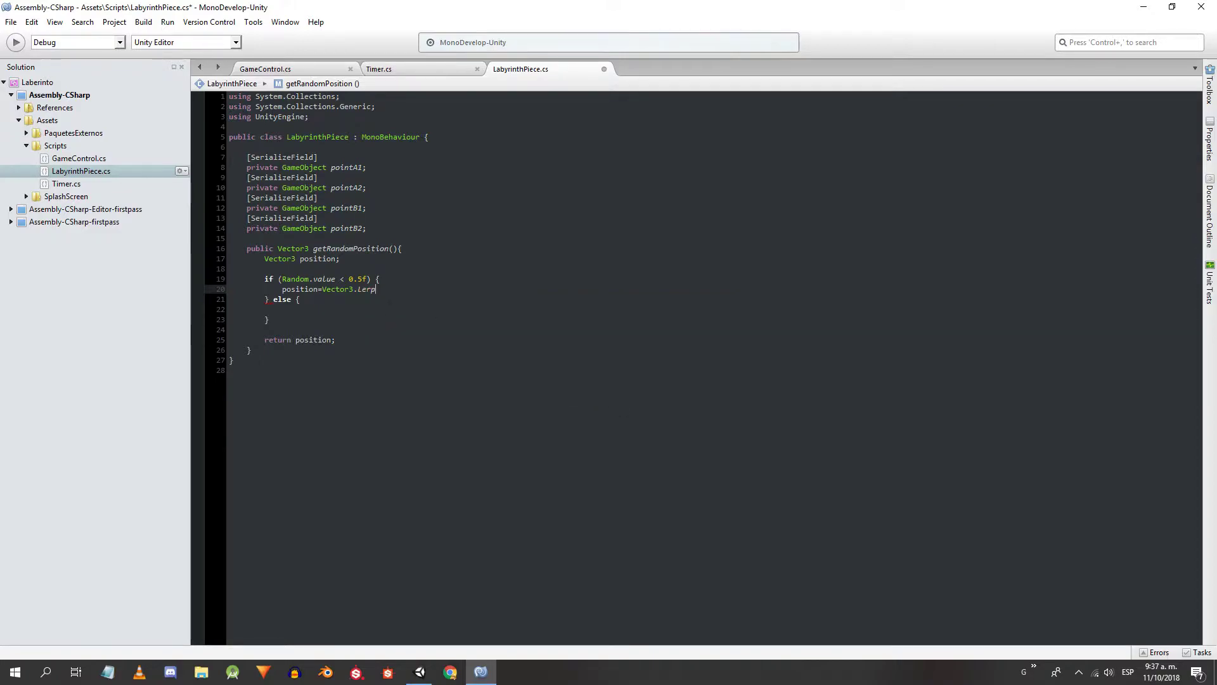
type("intA1.transform.")
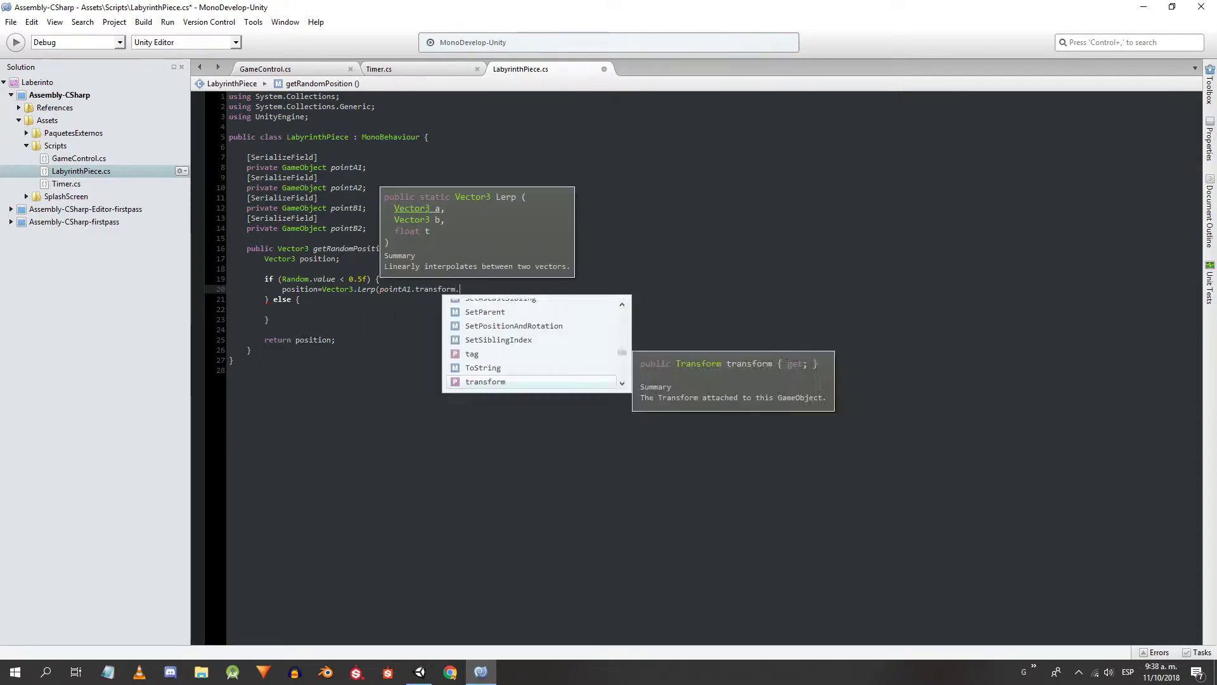
type("position, ")
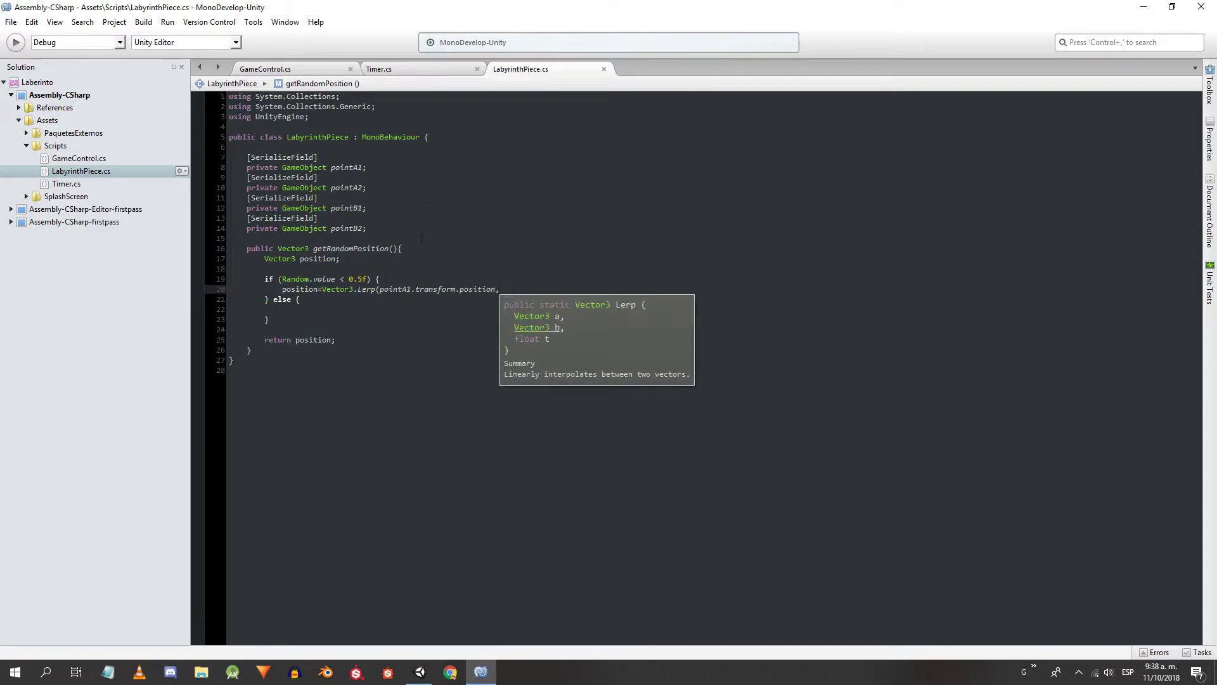
type("pointA2.transform.pos")
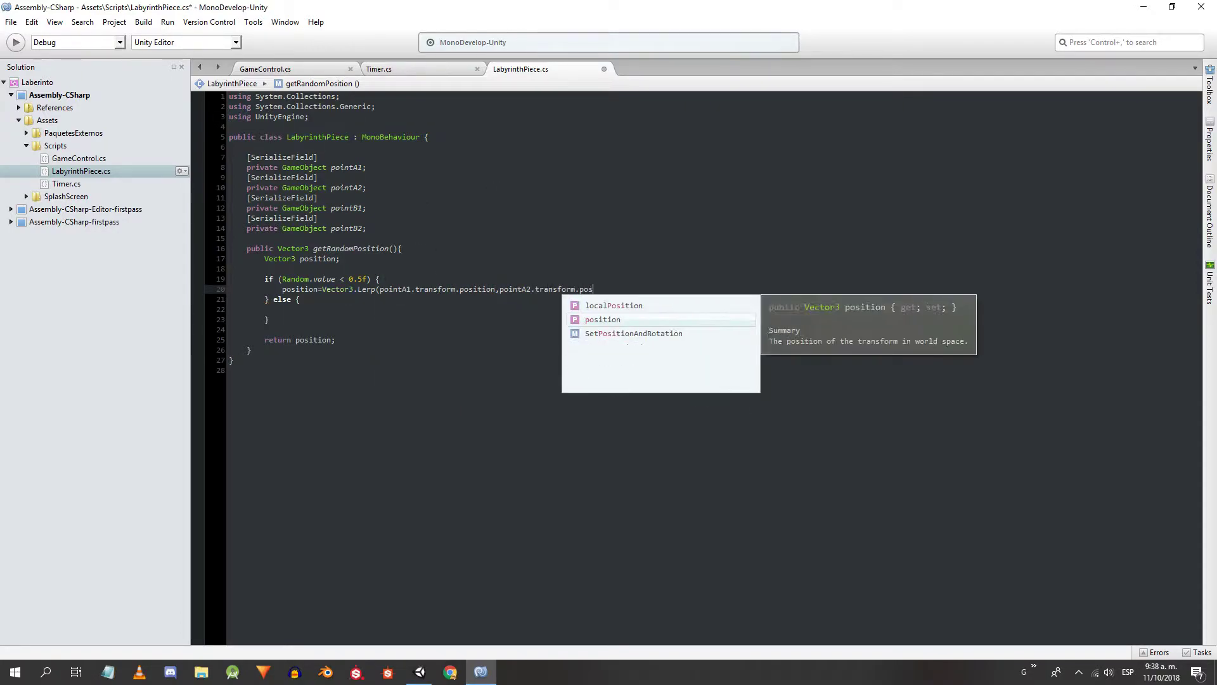
type("ition, ")
type("Random.Ra")
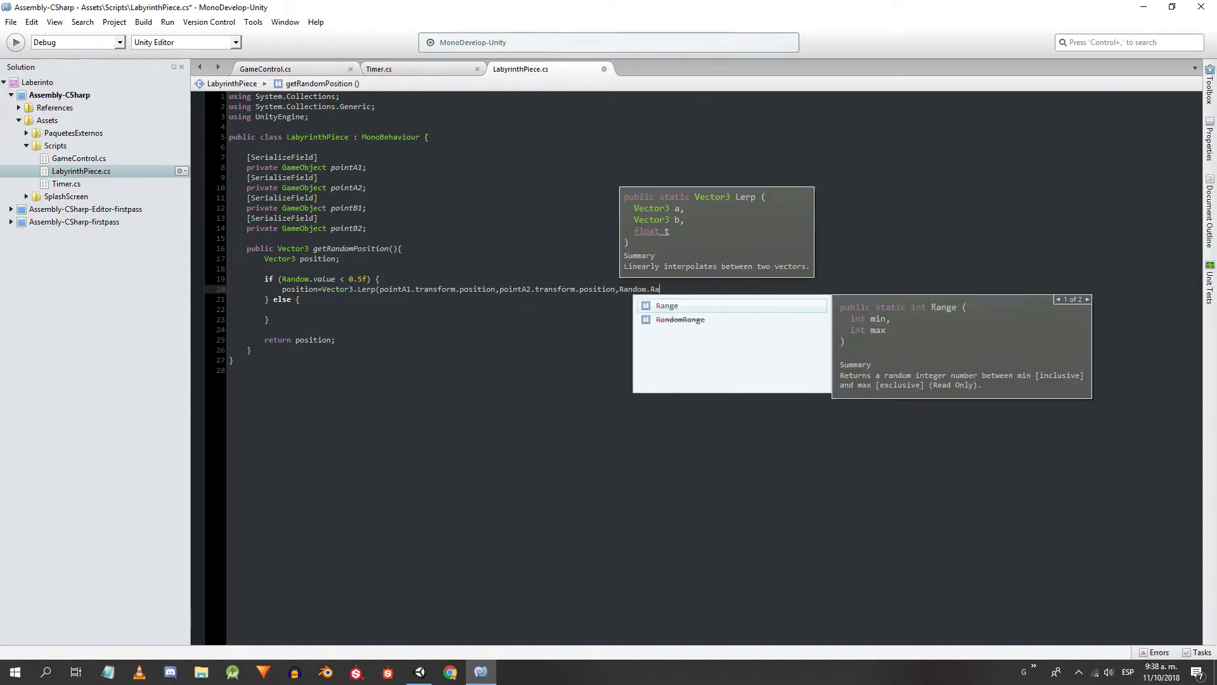
type("nge (0f, 1f))")
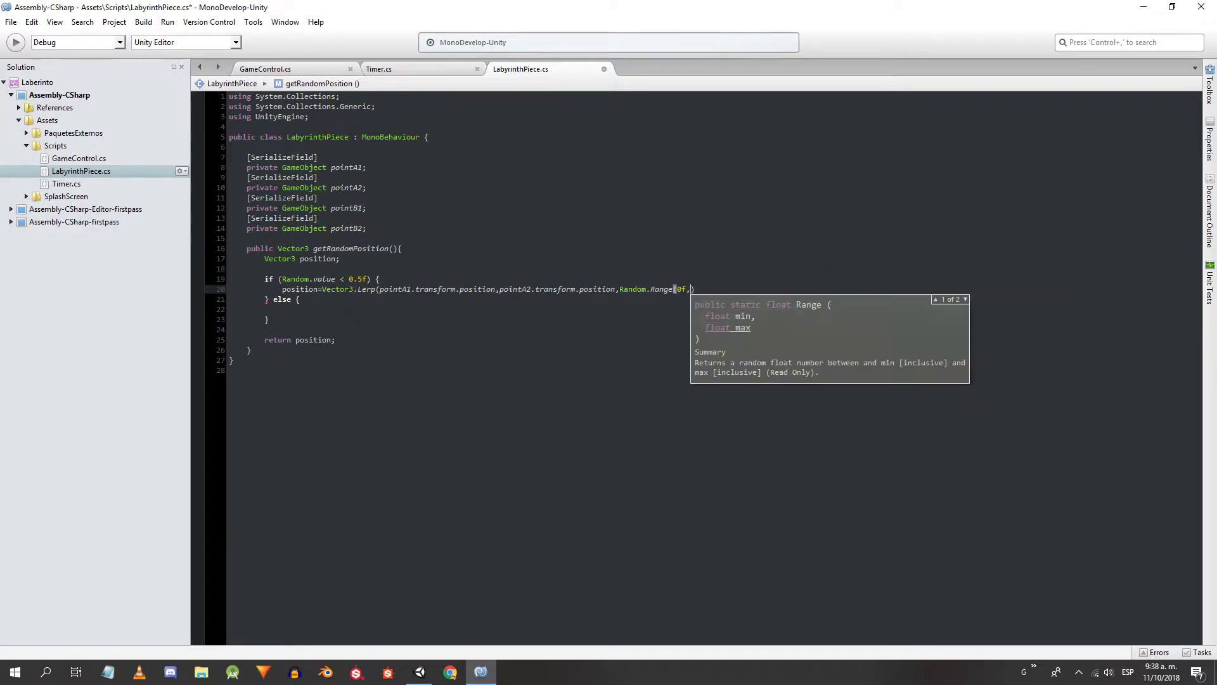
type(";")
key("ctrl+s")
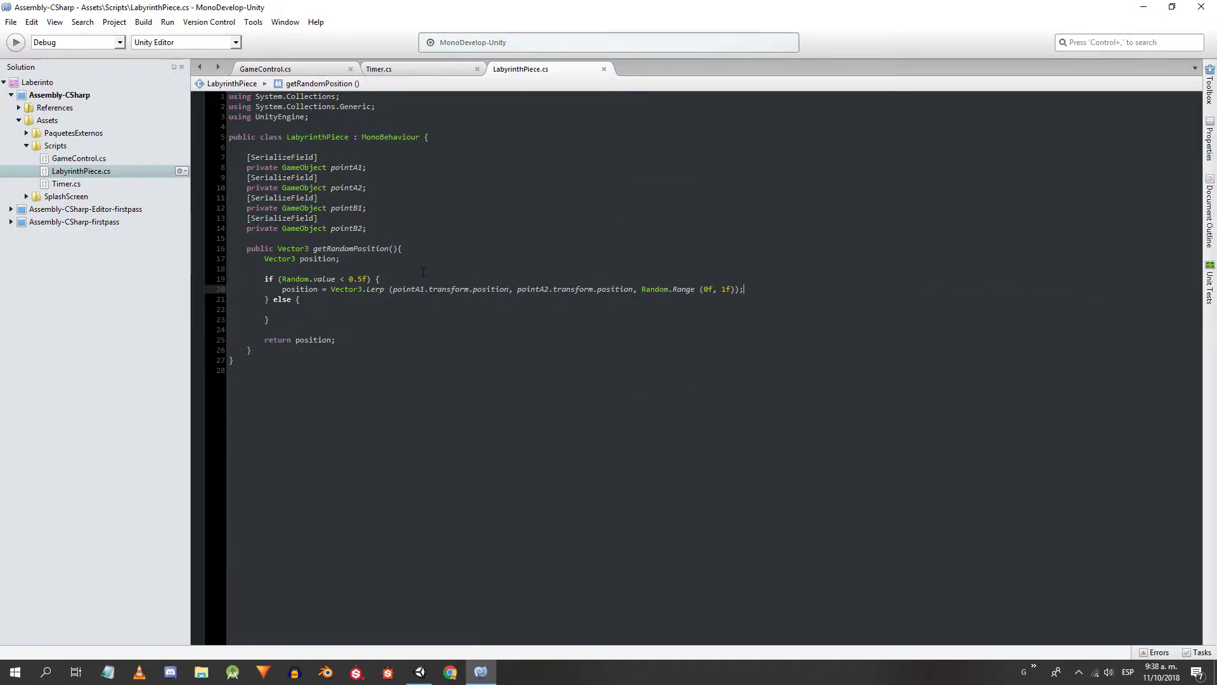
- Copy the Lerp line into the else branch, using pointB1 and pointB2 as its two positions
left_click_drag(282, 289, 762, 289)
key("ctrl+c")
left_click(315, 313)
key("ctrl+v")
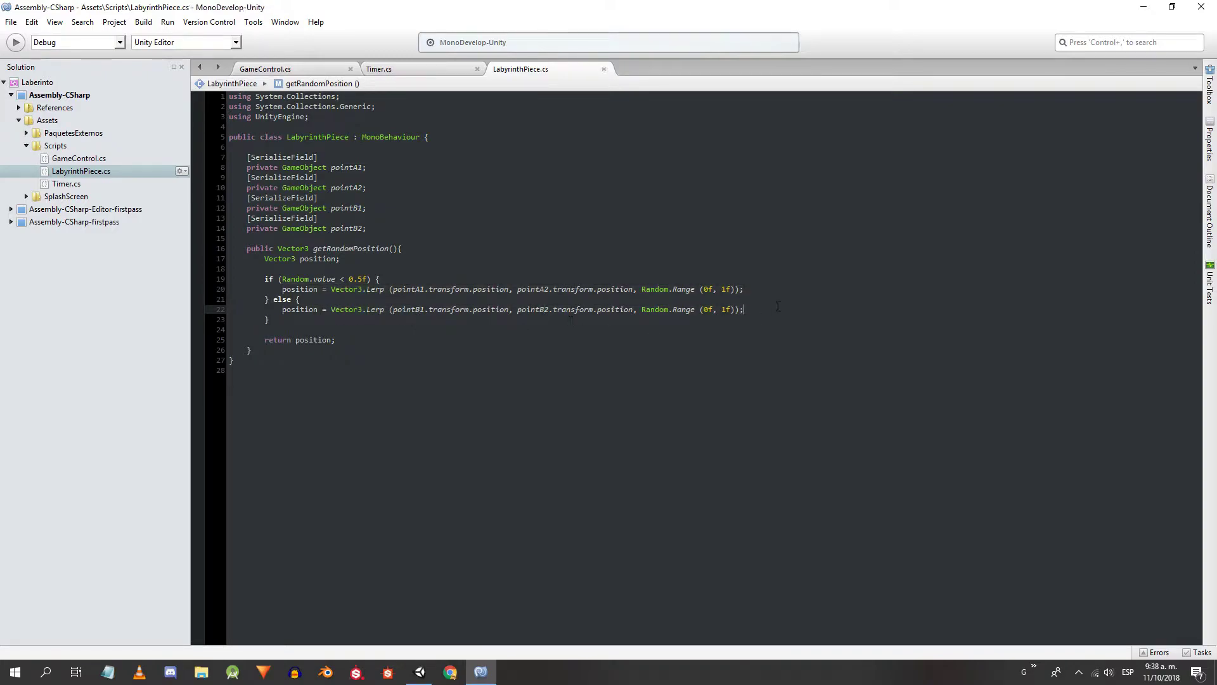
- Remove the blank lines before the if statement and the return statement in getRandomPosition, and save the script
key("Down")
key("Down")
key("BackSpace")
left_click(557, 269)
key("BackSpace")
key("ctrl+s")
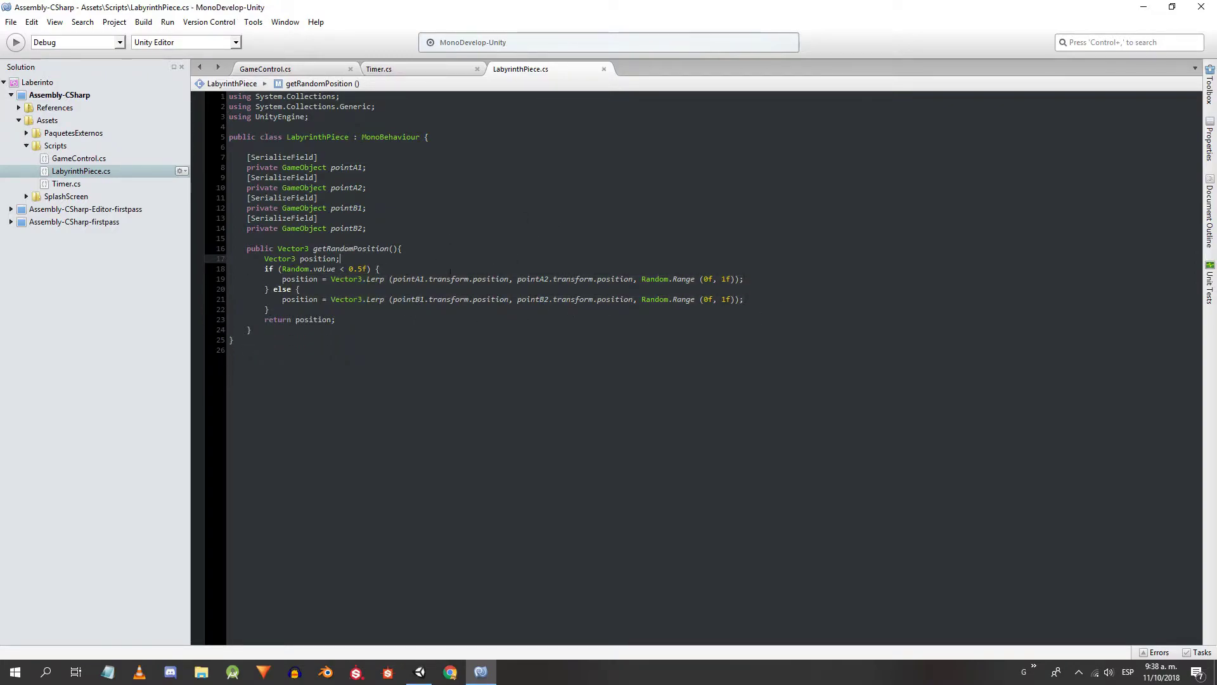
- Switch to Unity and check the Console for script messages
key("alt+Tab")
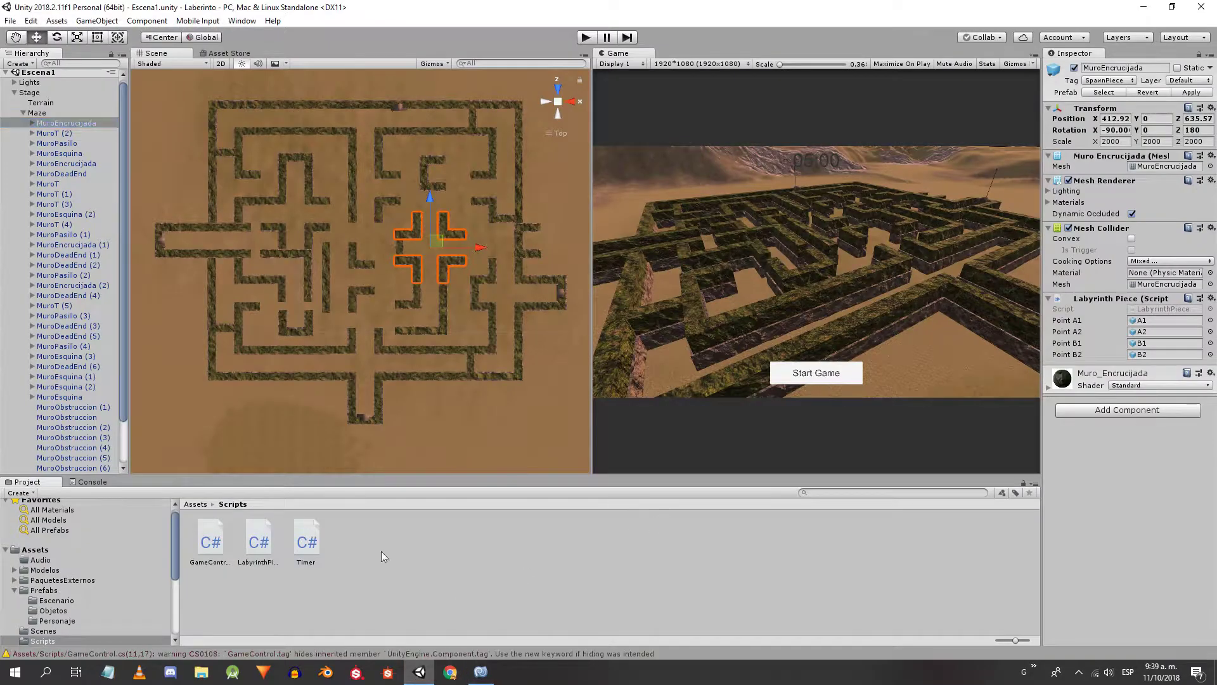
left_click(87, 482)
left_click(39, 485)
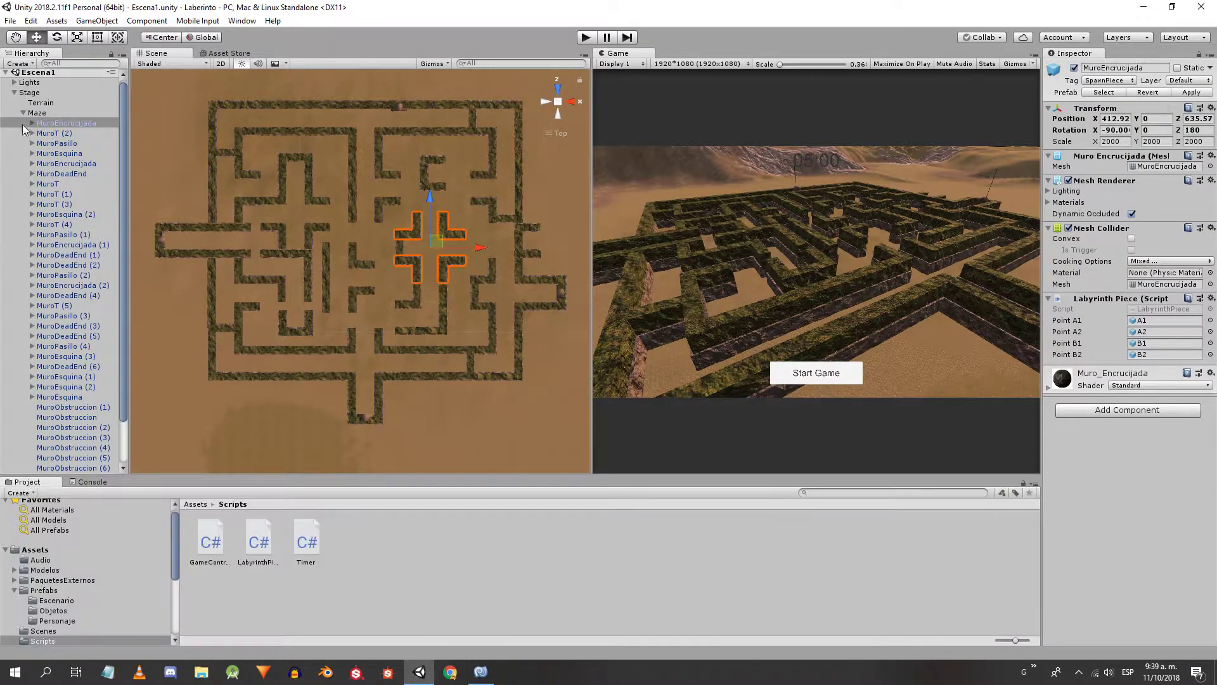
- Inspect the placement of A1 and A2 inside the first MuroEncrucijada in the scene
left_click(32, 123)
double_click(59, 143)
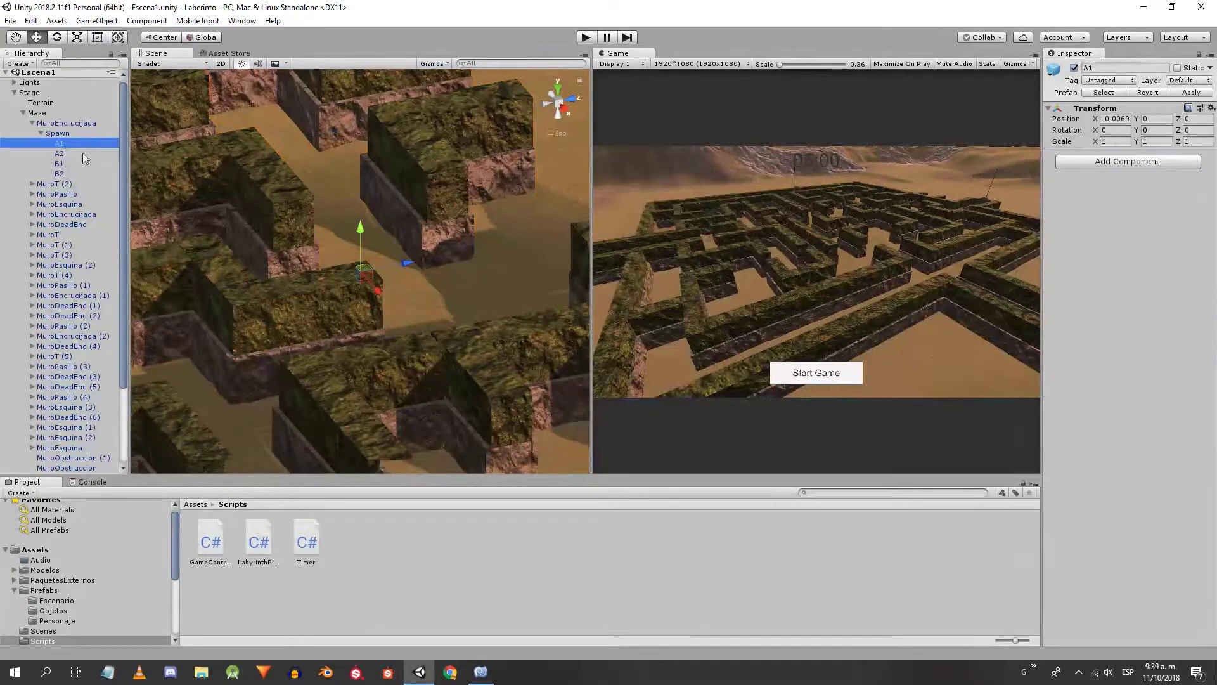
double_click(82, 153)
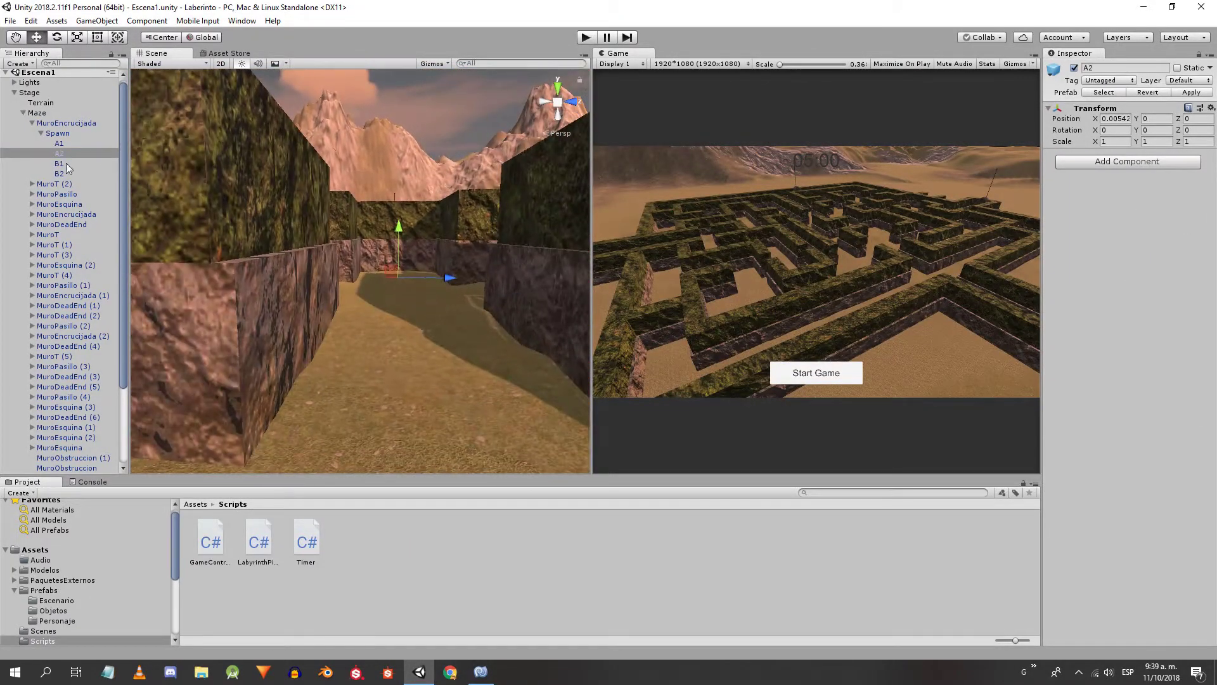
- Try to lower A2 slightly and undo the move
left_click_drag(399, 229, 399, 236)
right_click_drag(399, 239, 367, 249)
key("ctrl+z")
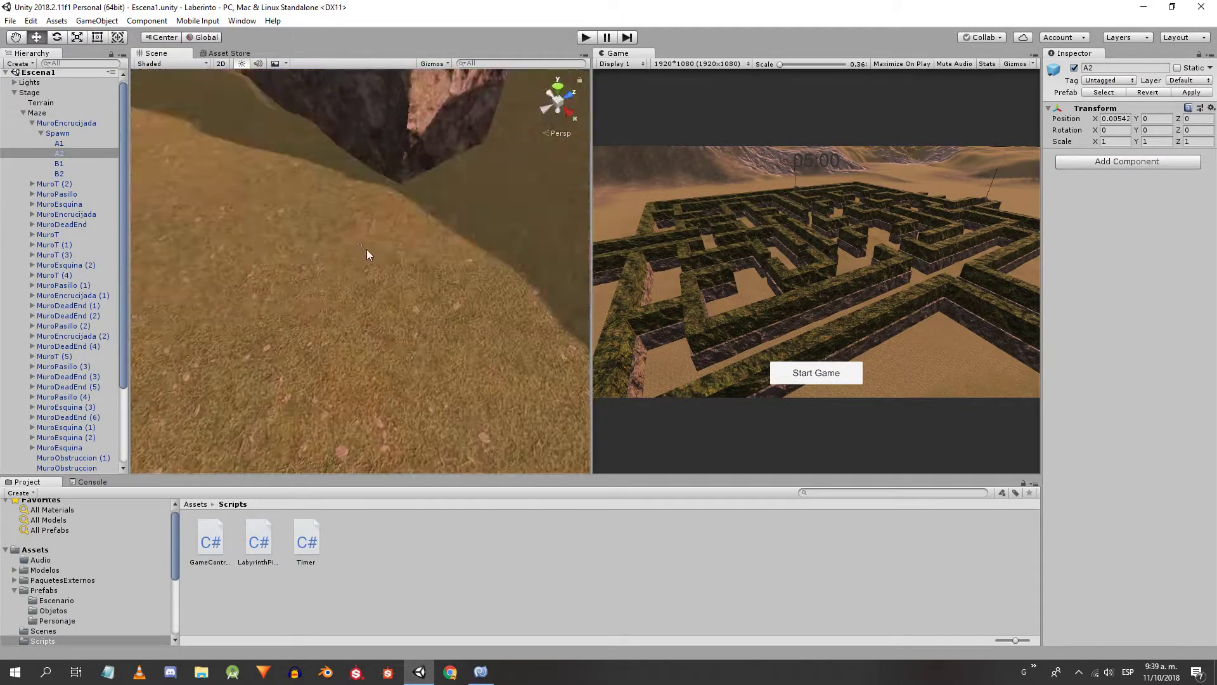
- Inspect the placement of spawn point A1 inside the MuroT (2) maze piece
scroll(369, 259, "down", 5)
middle_click_drag(372, 275, 421, 147)
left_click(40, 133)
left_click(32, 144)
left_click(40, 153)
double_click(60, 163)
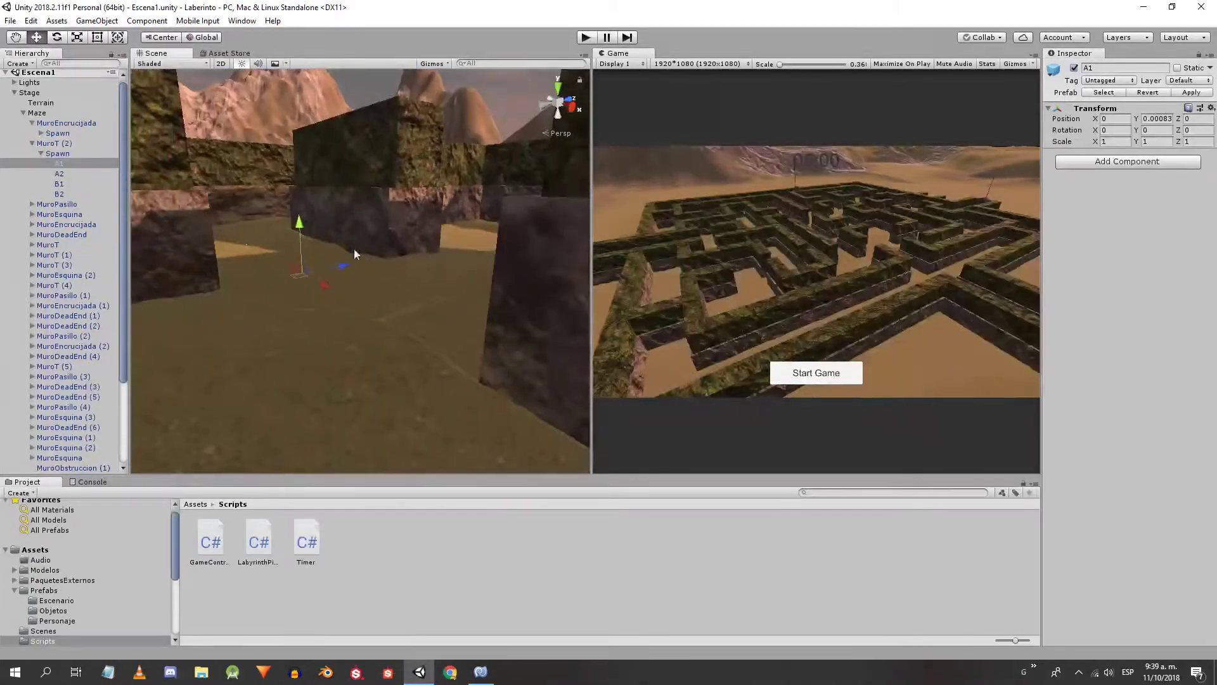
left_click(31, 143)
left_click(31, 123)
left_click(31, 143)
double_click(60, 164)
right_click_drag(366, 328, 437, 355)
- Inspect the placement of spawn point A1 inside the first MuroEsquina, and collapse that piece in the scene hierarchy
left_click(41, 154)
left_click(32, 143)
left_click(32, 153)
left_click(41, 163)
double_click(59, 174)
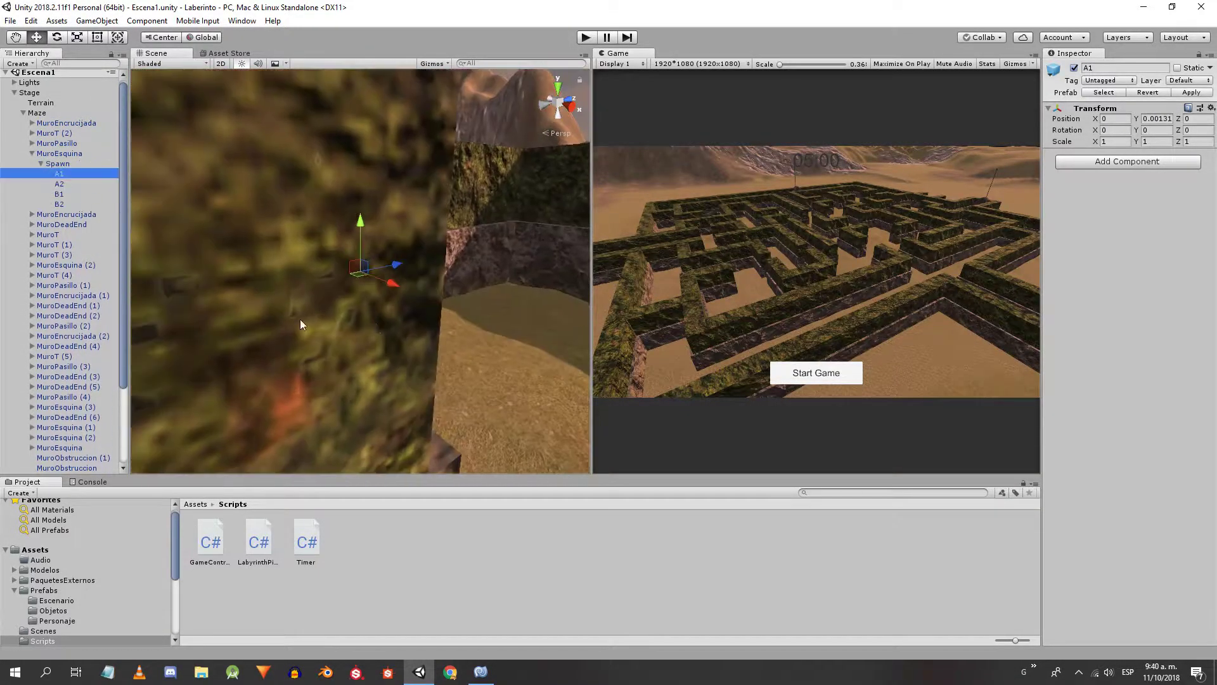
right_click_drag(299, 318, 516, 299)
middle_click_drag(516, 298, 276, 37)
right_click_drag(278, 126, 293, 260)
middle_click_drag(293, 261, 378, 312)
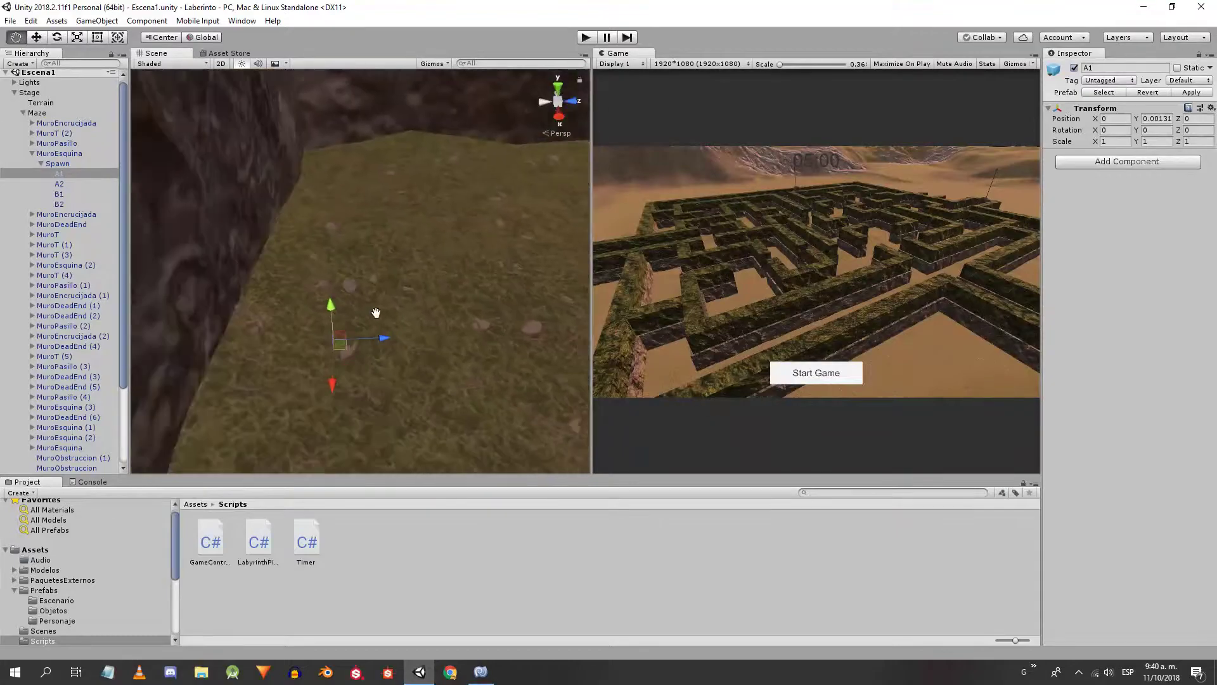
scroll(302, 330, "down", 5)
middle_click_drag(302, 331, 442, 145)
scroll(442, 145, "down", 5)
right_click_drag(355, 209, 492, 248)
middle_click_drag(491, 248, 444, 260)
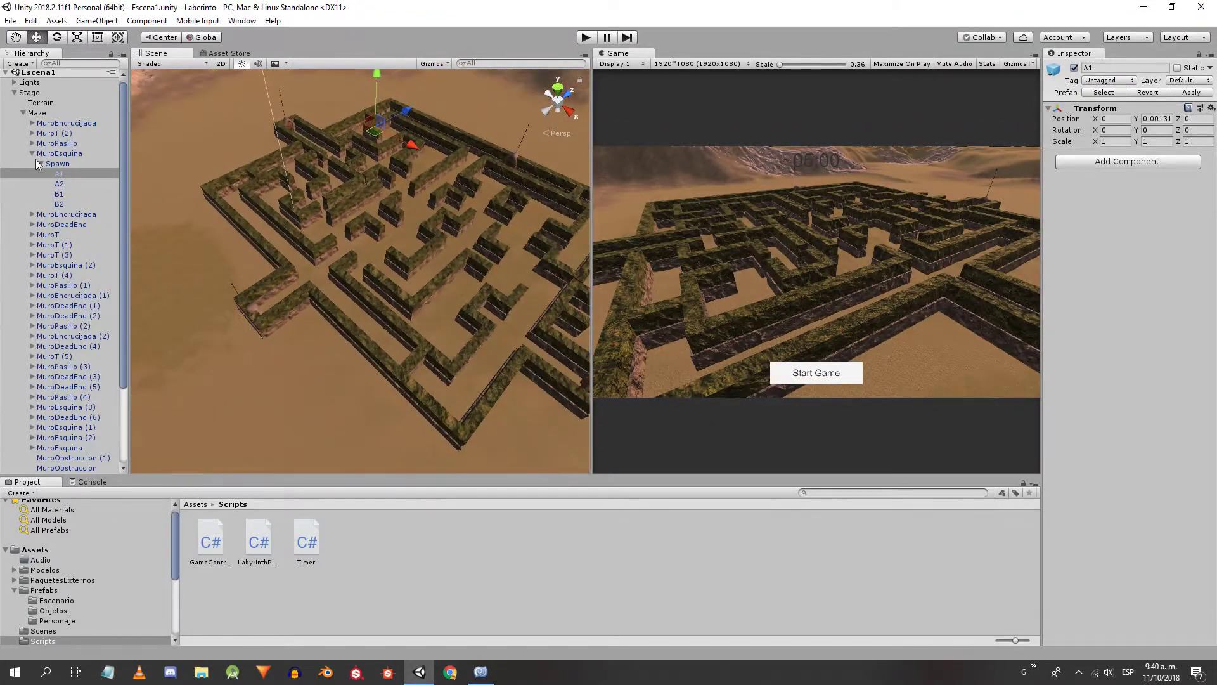
left_click(59, 153)
left_click(32, 153)
- Switch to MonoDevelop and add the comment "//Video 9" below the timer field in GameControl.cs
left_click(293, 599)
key("alt+Tab")
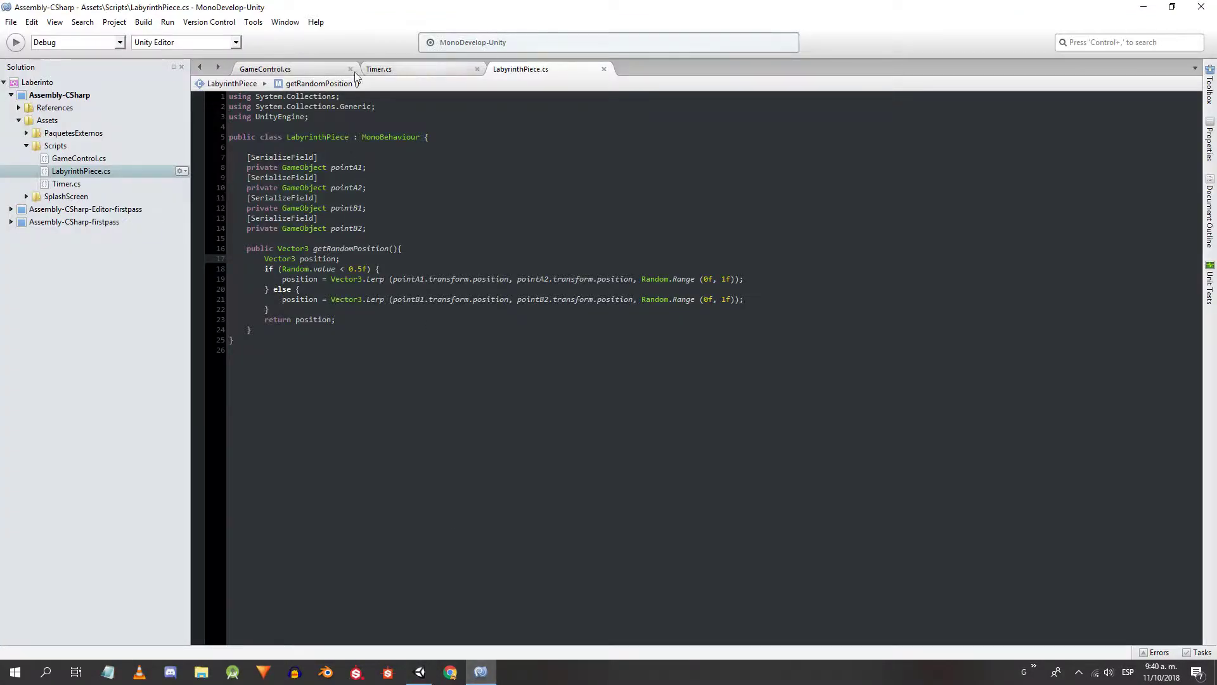
left_click(296, 69)
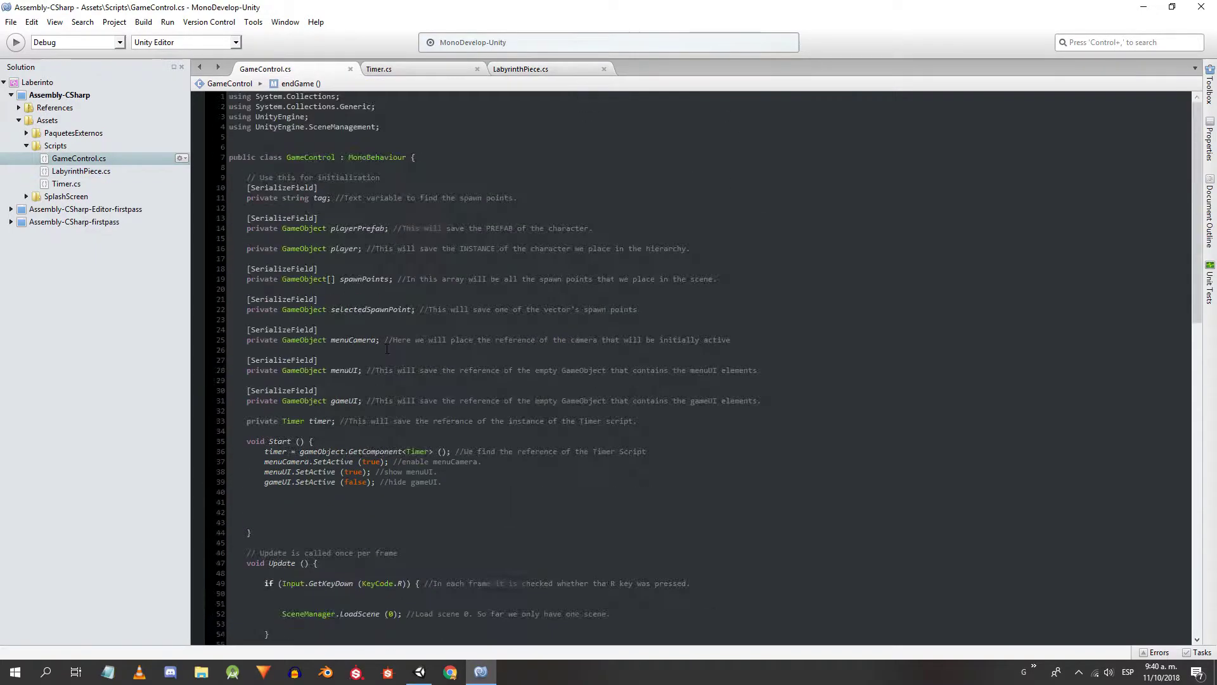
key("Return")
key("Return")
key("Return")
key("Up")
key("Up")
type("//Video")
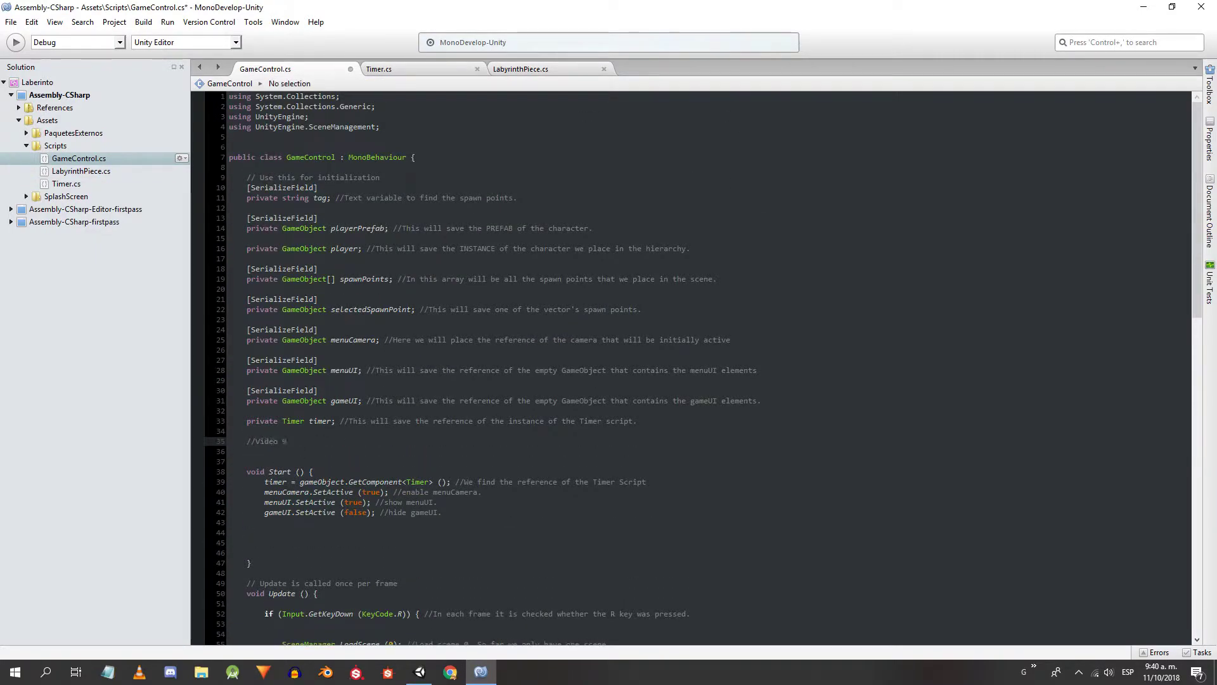
type(" 9")
key("Return")
- Declare a private string spawnPieceTag with the [SerializeField] attribute under the Video 9 comment
type("[SerializeField]")
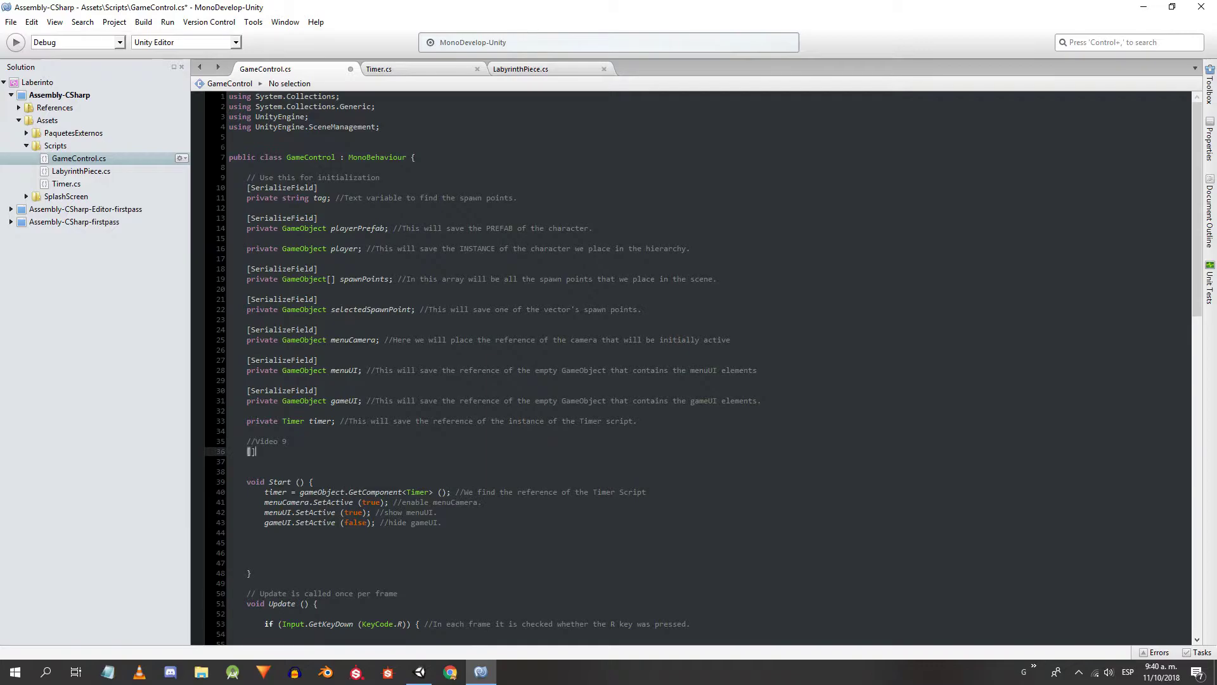
key("Return")
type("private stri")
key("Return")
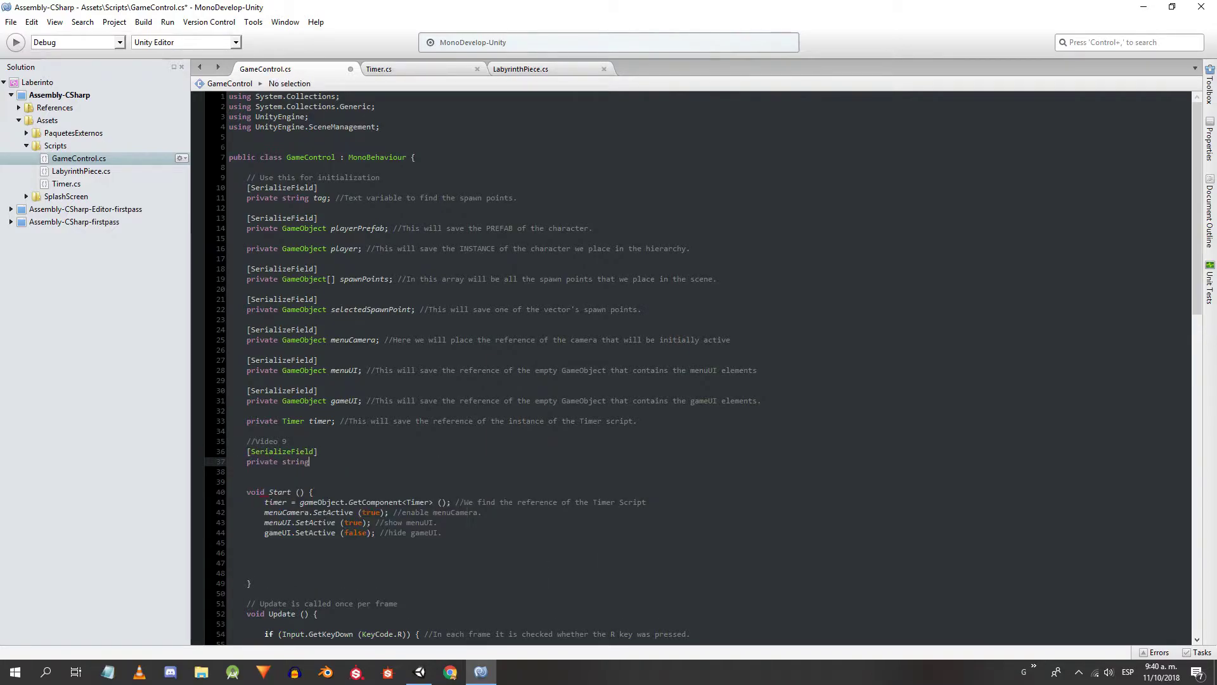
type("spawnPieceTag;")
key("Return")
- Declare a private GameObject[] labyrinthPieces with the [SerializeField] attribute below spawnPieceTag
type("[")
type("SerializeField]")
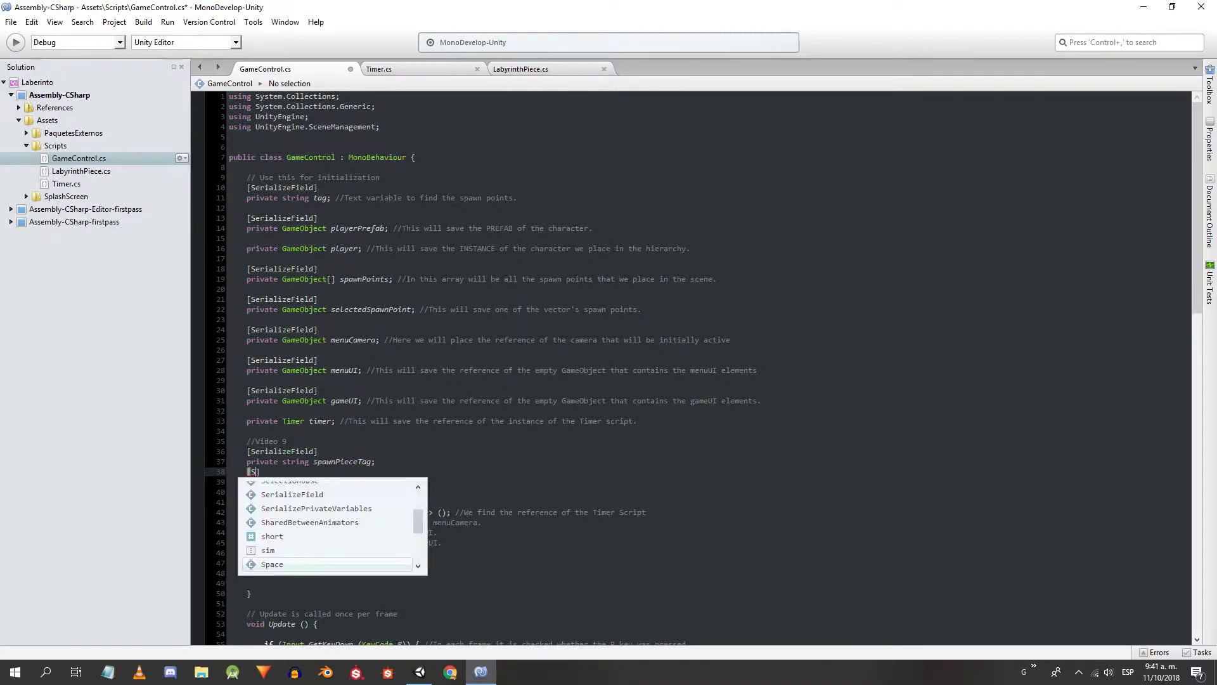
key("Return")
type("private GameObject[] labyri")
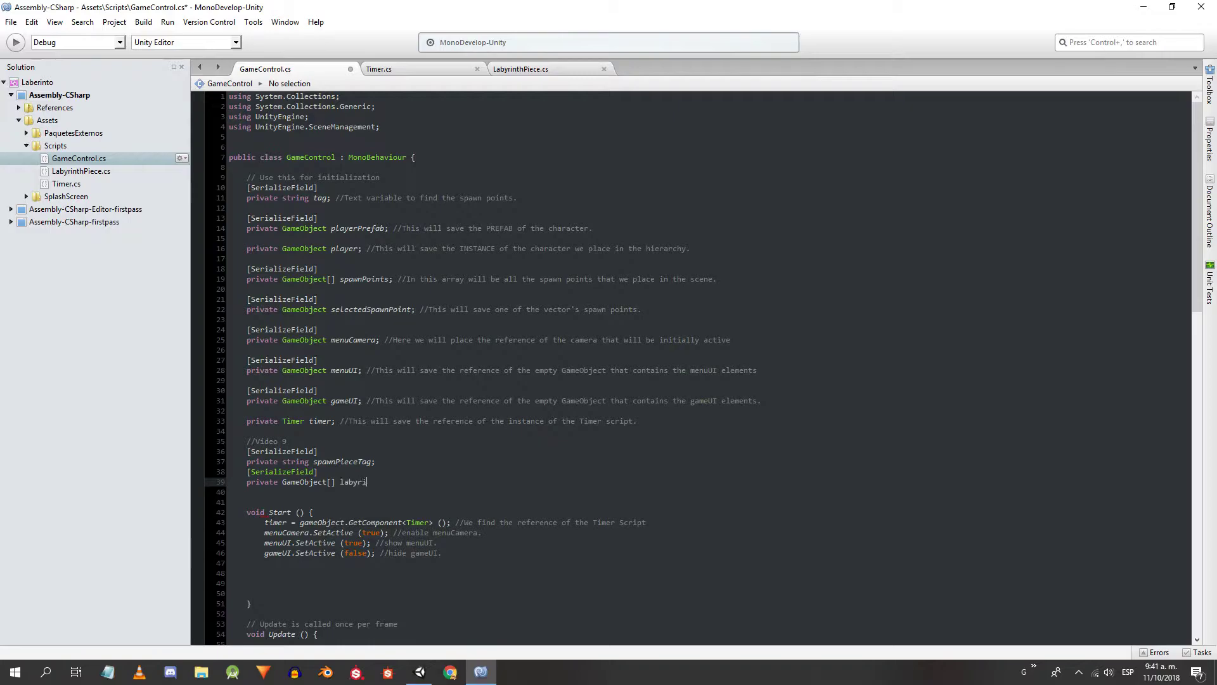
type("nthPieces;")
key("Return")
- Declare a private float minDistance with the [SerializeField] attribute below labyrinthPieces
type("[")
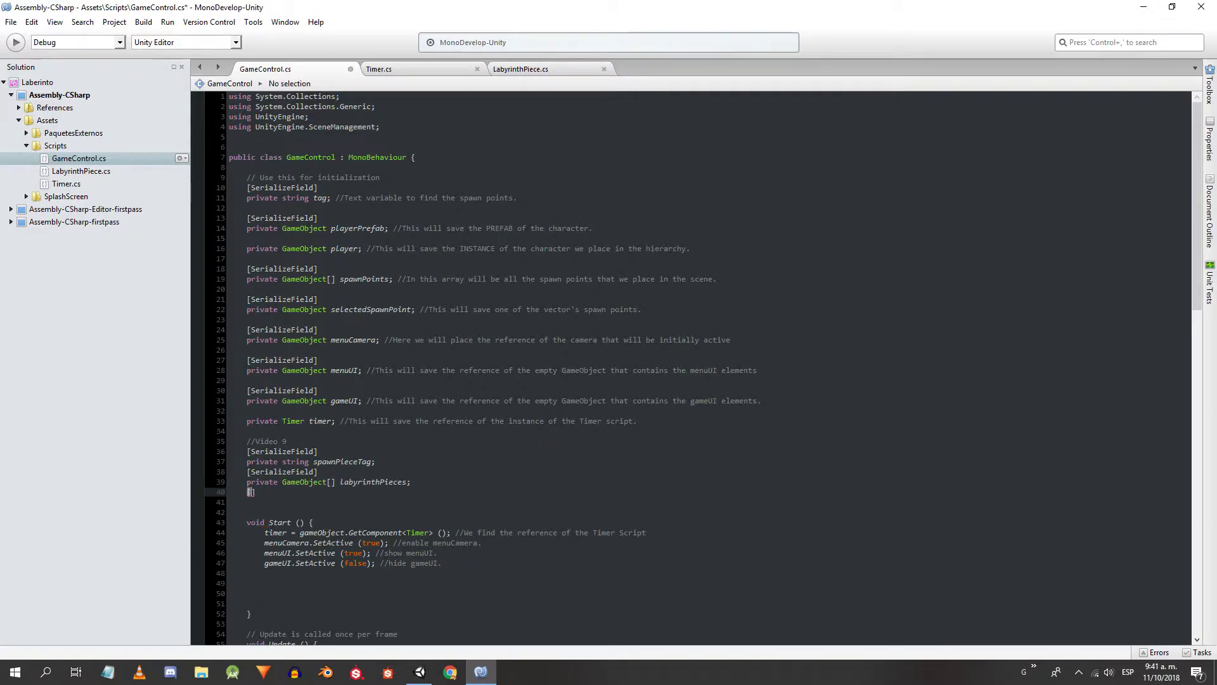
type("SerializeField]")
key("Return")
type("private float m")
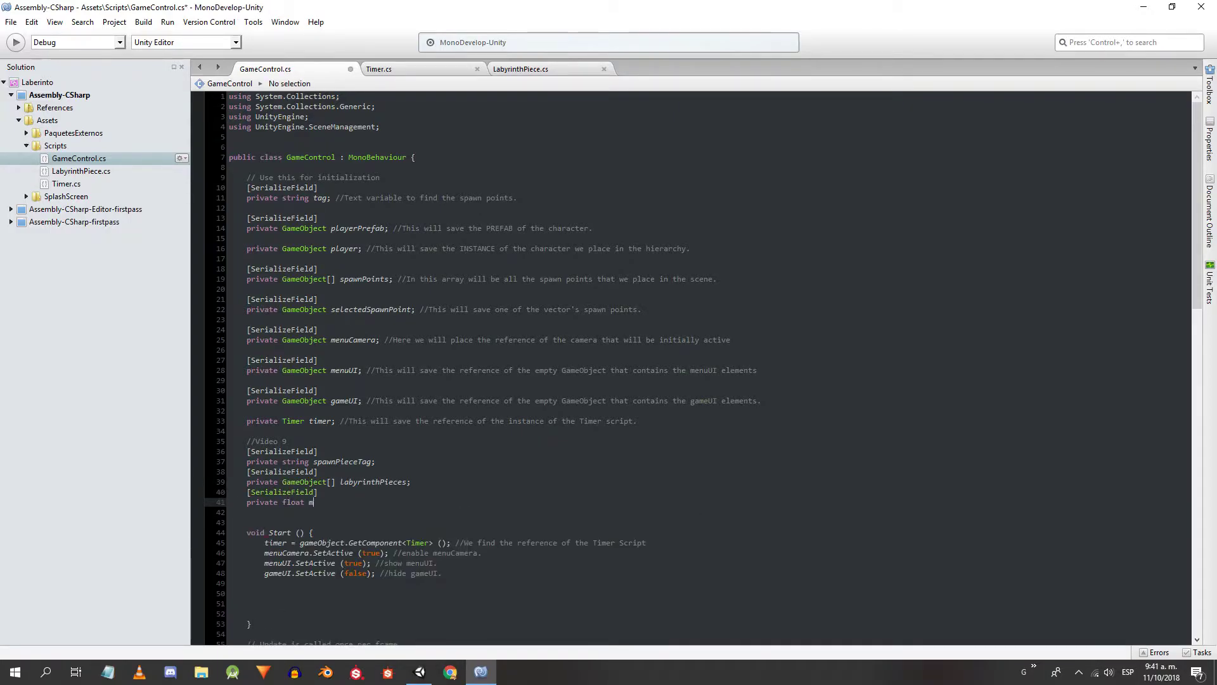
type("inDistance;")
key("Return")
- Declare a private GameObject objectToFind with the [SerializeField] attribute below minDistance
type("[SerializeField]")
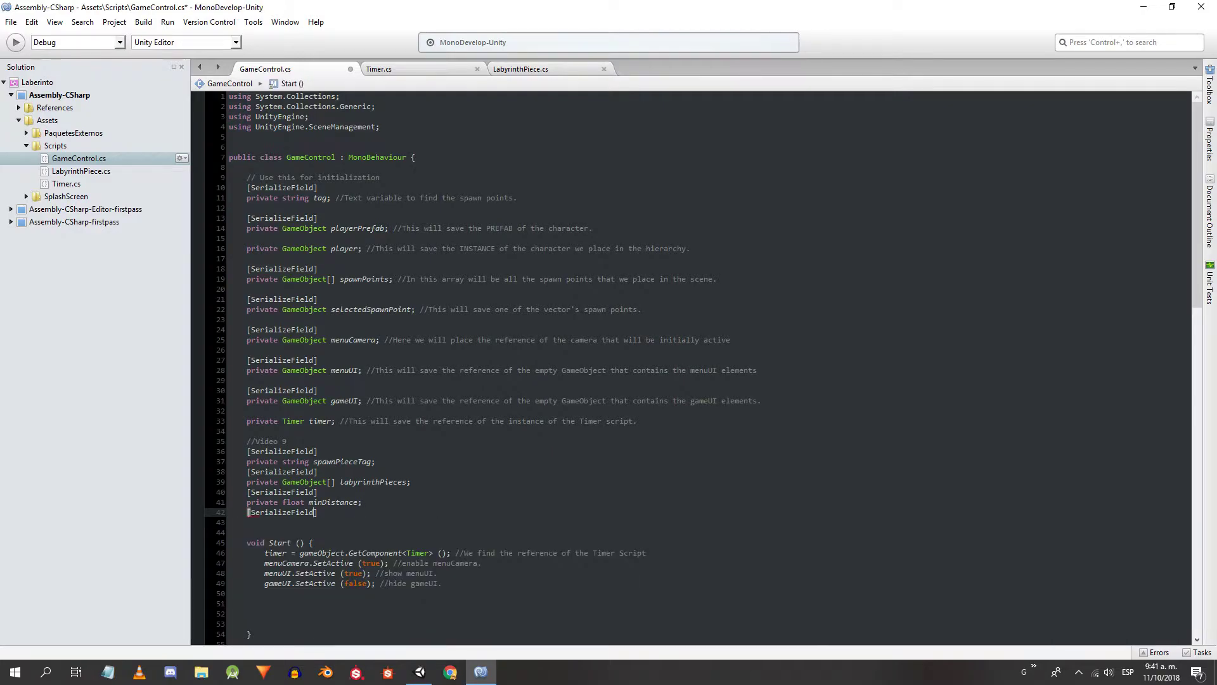
key("Return")
type("private GameObject object")
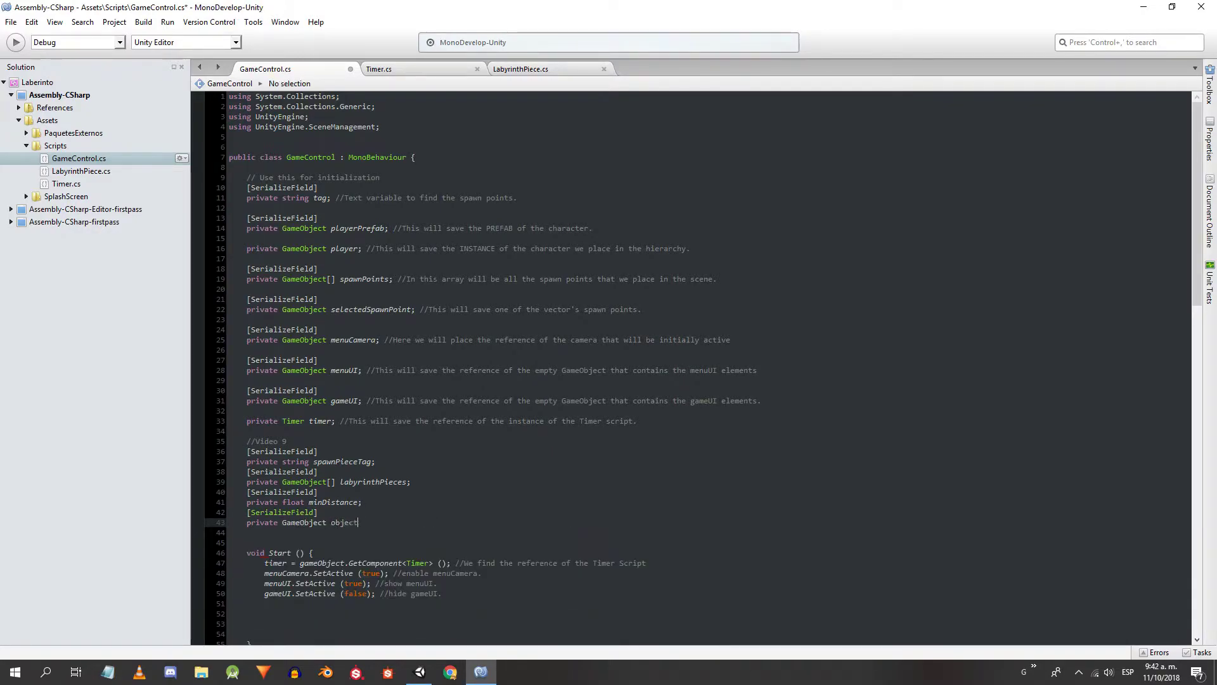
type("ToFind;")
key("Return")
- Declare a non-serialized private GameObject objectToFindInstance after a blank line below objectToFind, and save the script
key("Return")
type("private")
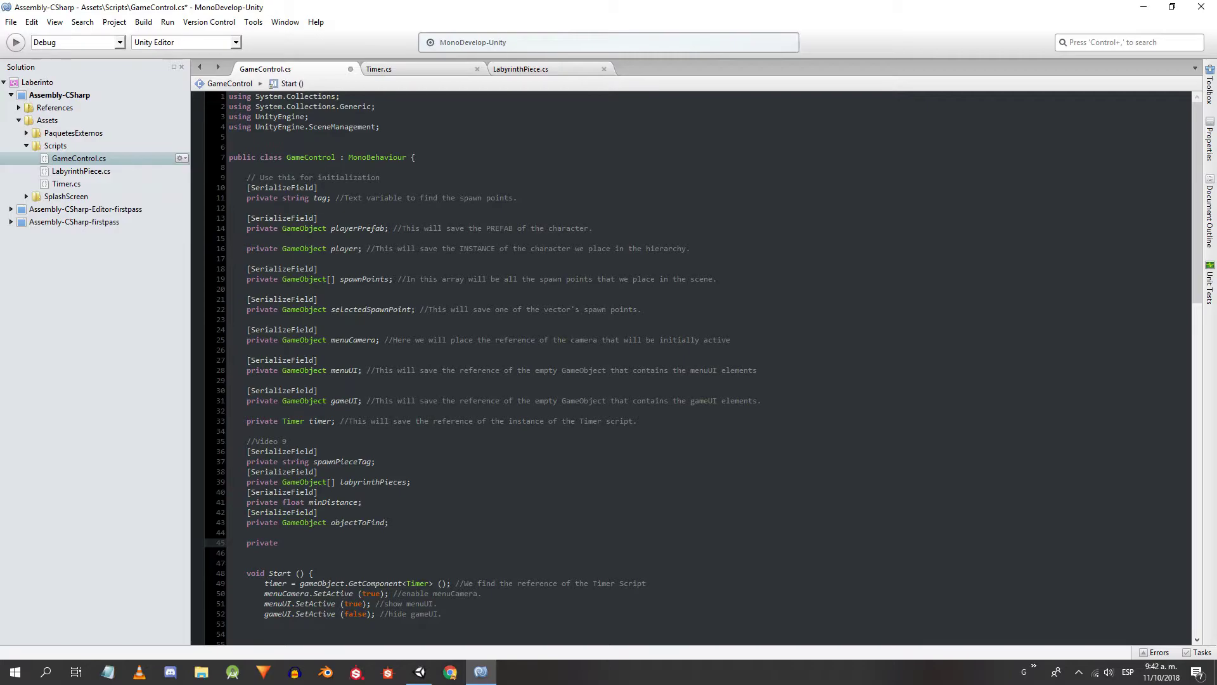
type(" GameObject objectToFindInstance;")
key("ctrl+s")
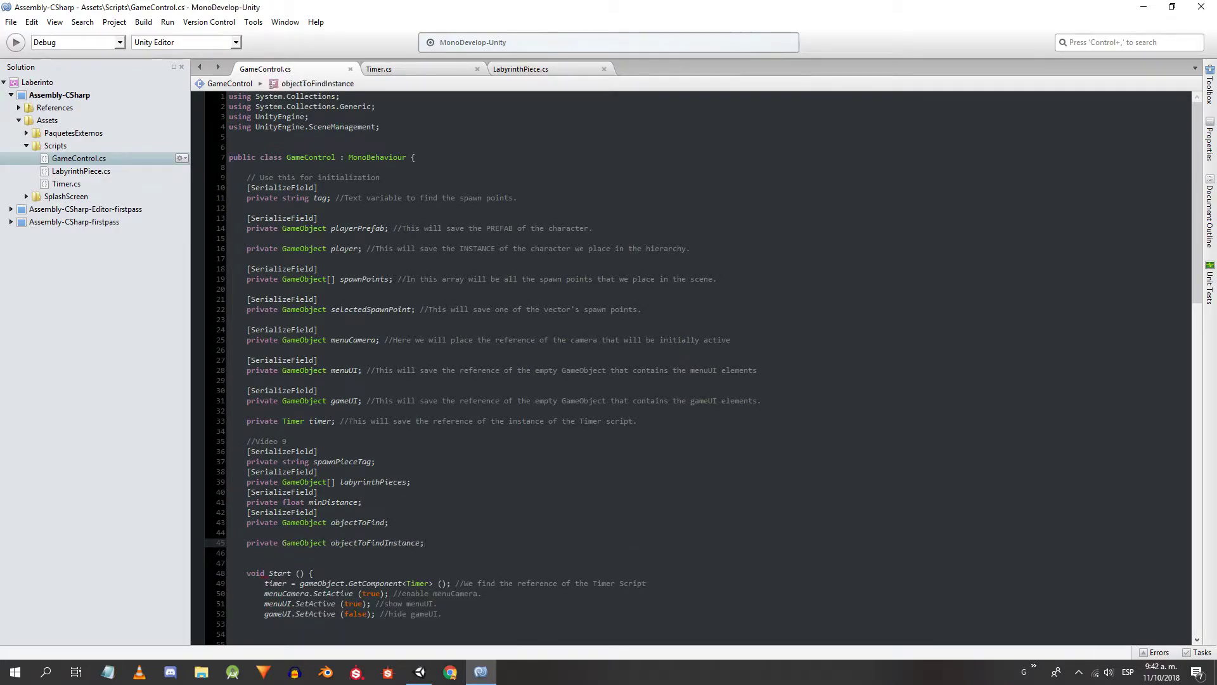
left_click(390, 522)
scroll(385, 378, "down", 3)
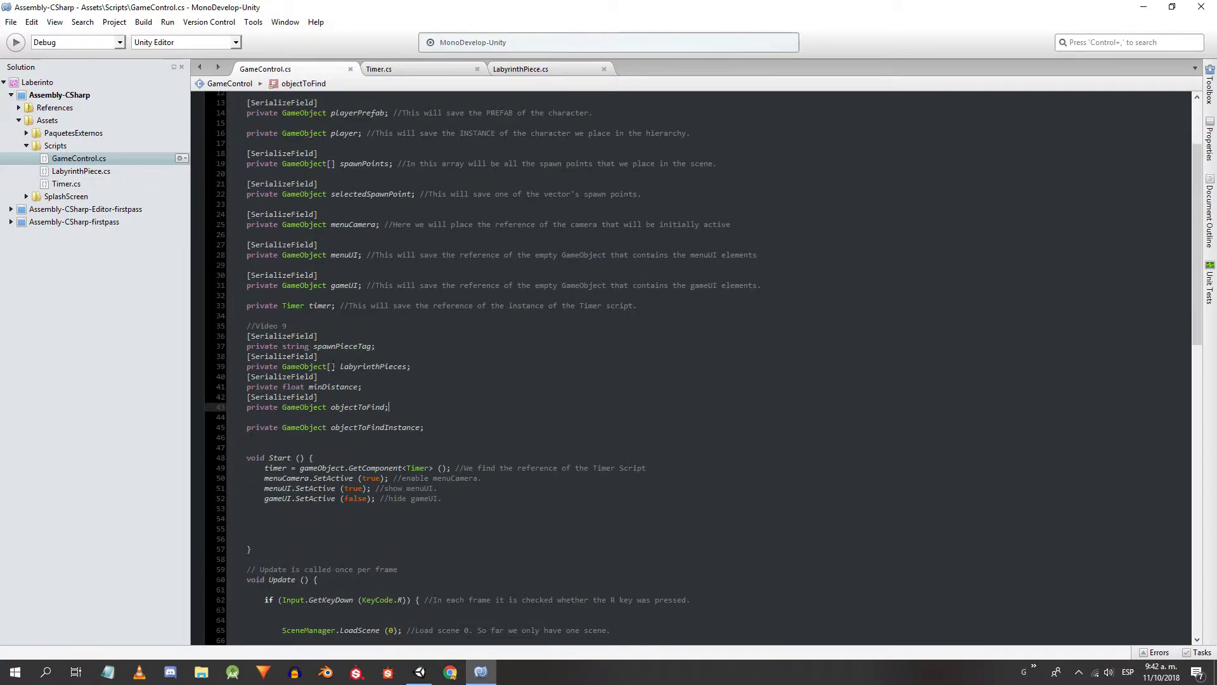
left_click(340, 366)
left_click(360, 378)
- Switch to Unity and set the Control object's Spawn Piece Tag to SpawnPiece and its Min Distance to 75
left_click(419, 672)
left_click(38, 438)
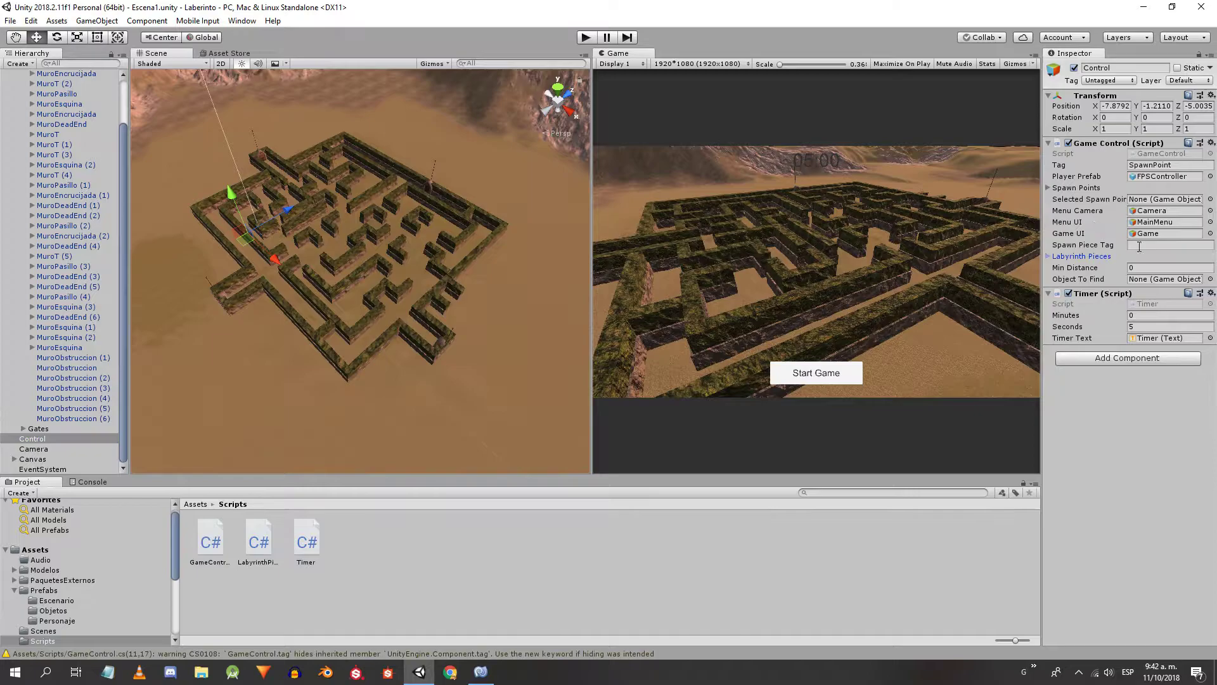
left_click(415, 222)
left_click(32, 439)
left_click(1151, 245)
type("SpawnPiece")
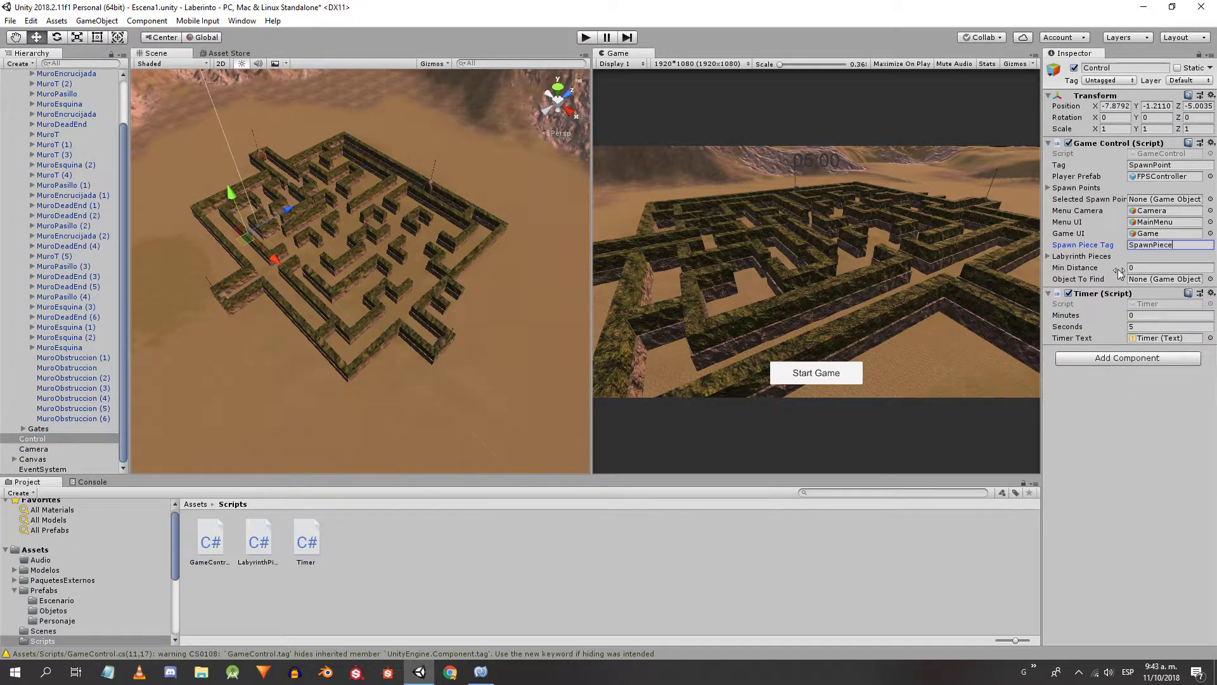
key("Tab")
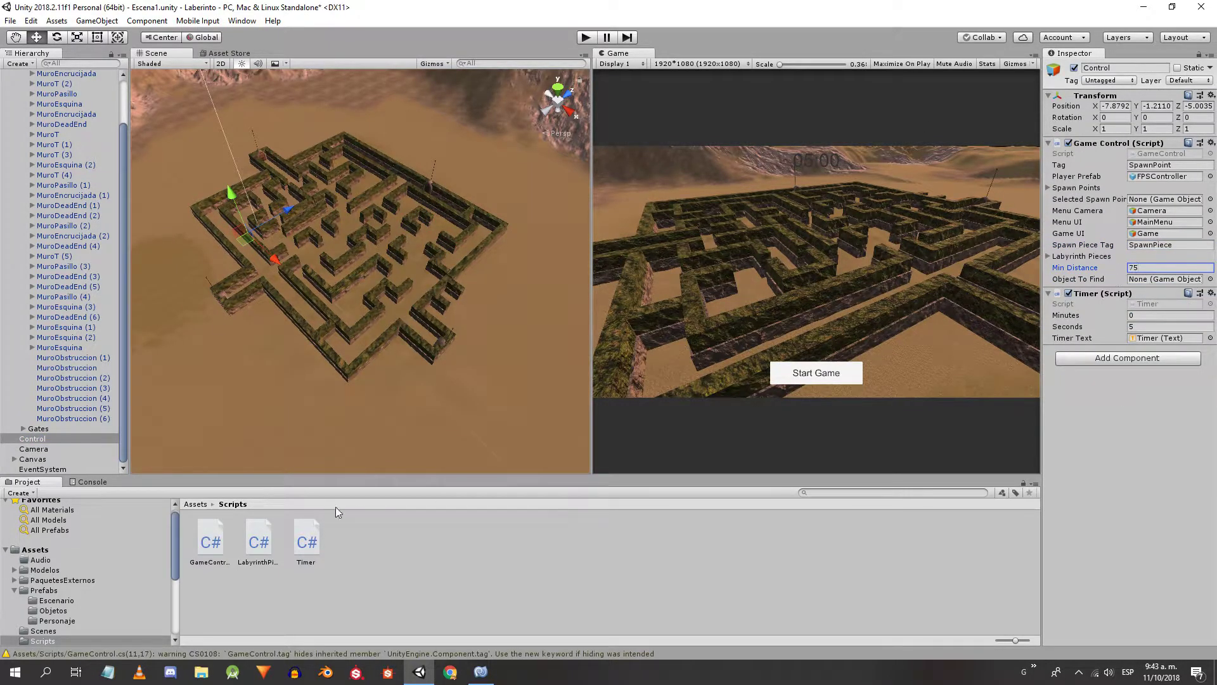
- Assign the PedestalEspada prefab from the Objetos folder to Control's Object To Find field
left_click(52, 611)
left_click_drag(210, 535, 1198, 286)
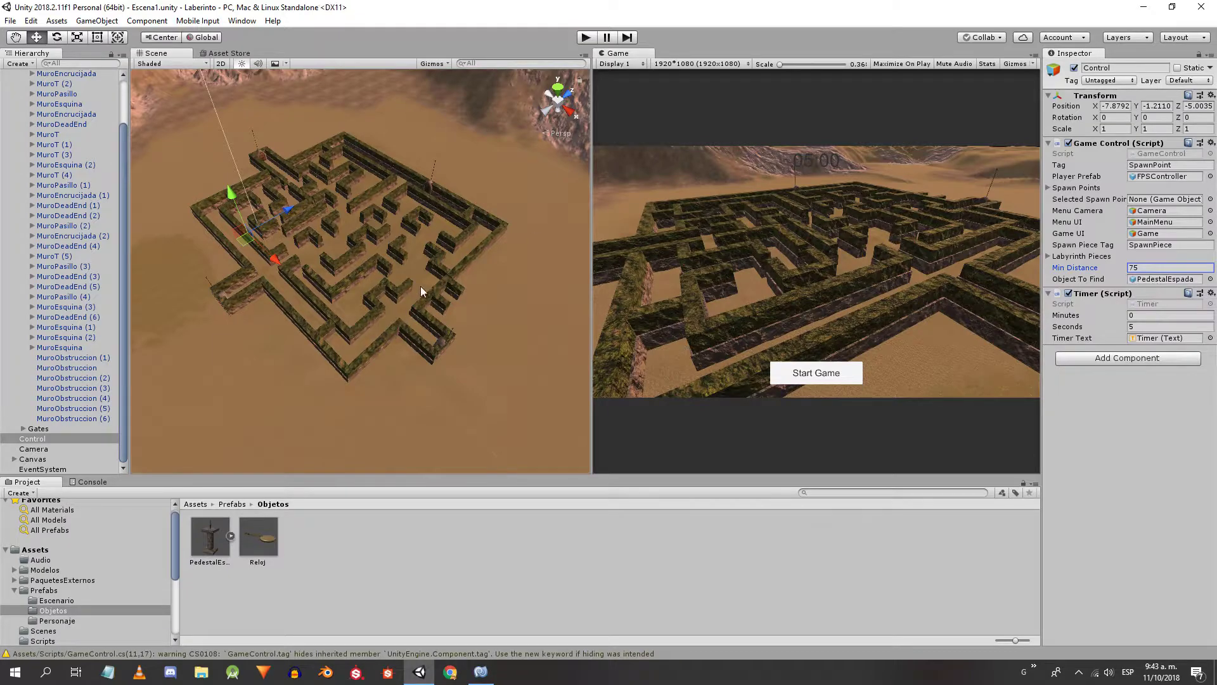
left_click(1049, 257)
left_click(1049, 256)
- In GameControl.cs, move the labyrinthPieces declaration without [SerializeField] to just above objectToFindInstance, save, and return to Unity
left_click(480, 672)
left_click_drag(319, 357, 412, 356)
key("BackSpace")
key("BackSpace")
key("ctrl+x")
left_click(278, 407)
key("ctrl+v")
key("Home")
key("Return")
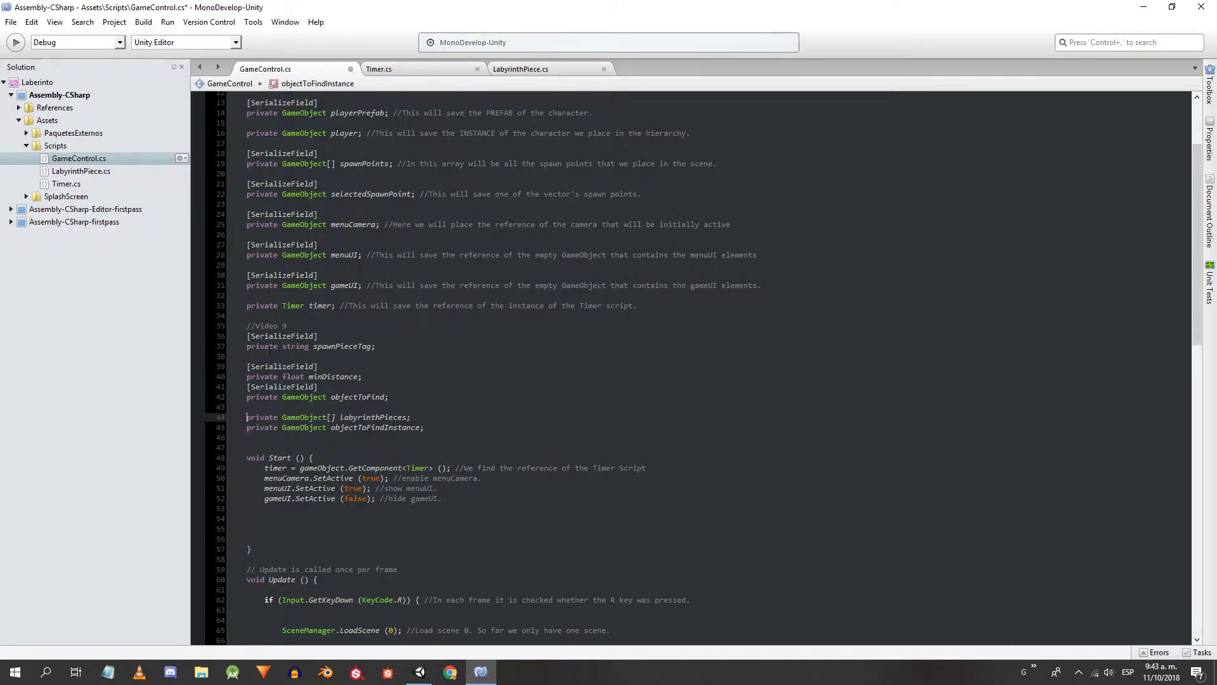
left_click(278, 356)
key("BackSpace")
key("ctrl+s")
left_click(419, 671)
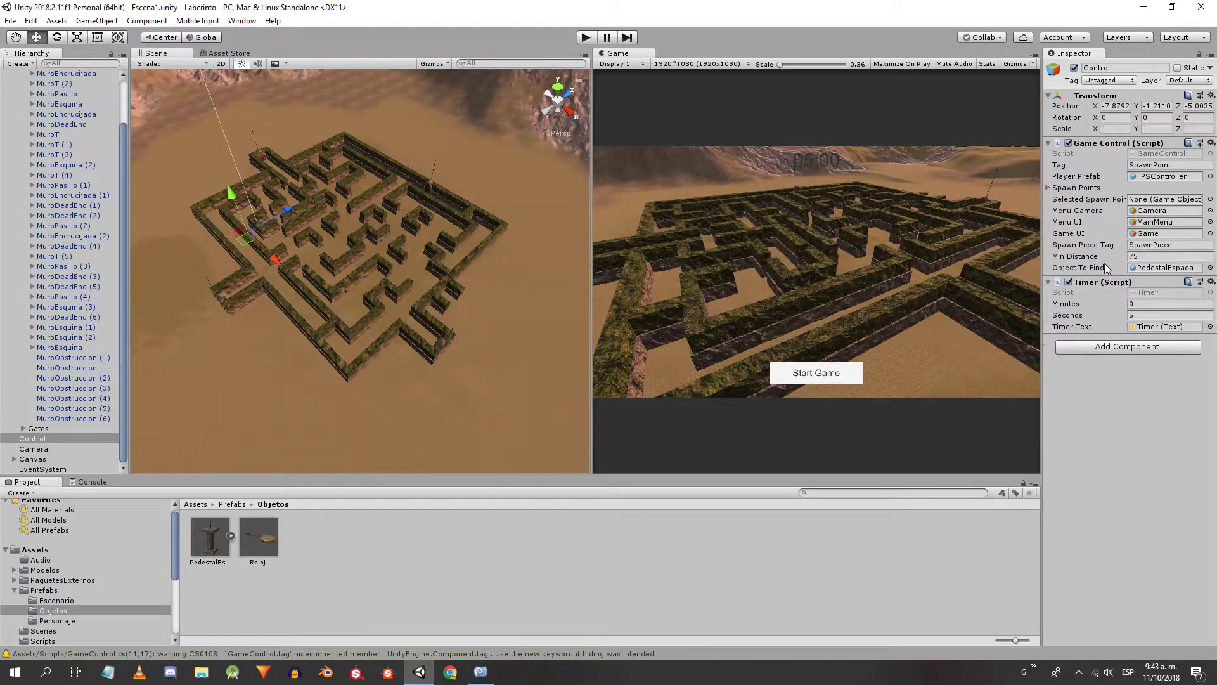
- Switch to MonoDevelop, add labyrinthPieces = GameObject.FindGameObjectsWithTag (spawnPieceTag); after the placePlayerRandomly call in startGame, and save the script
left_click(480, 672)
scroll(461, 310, "down", 6)
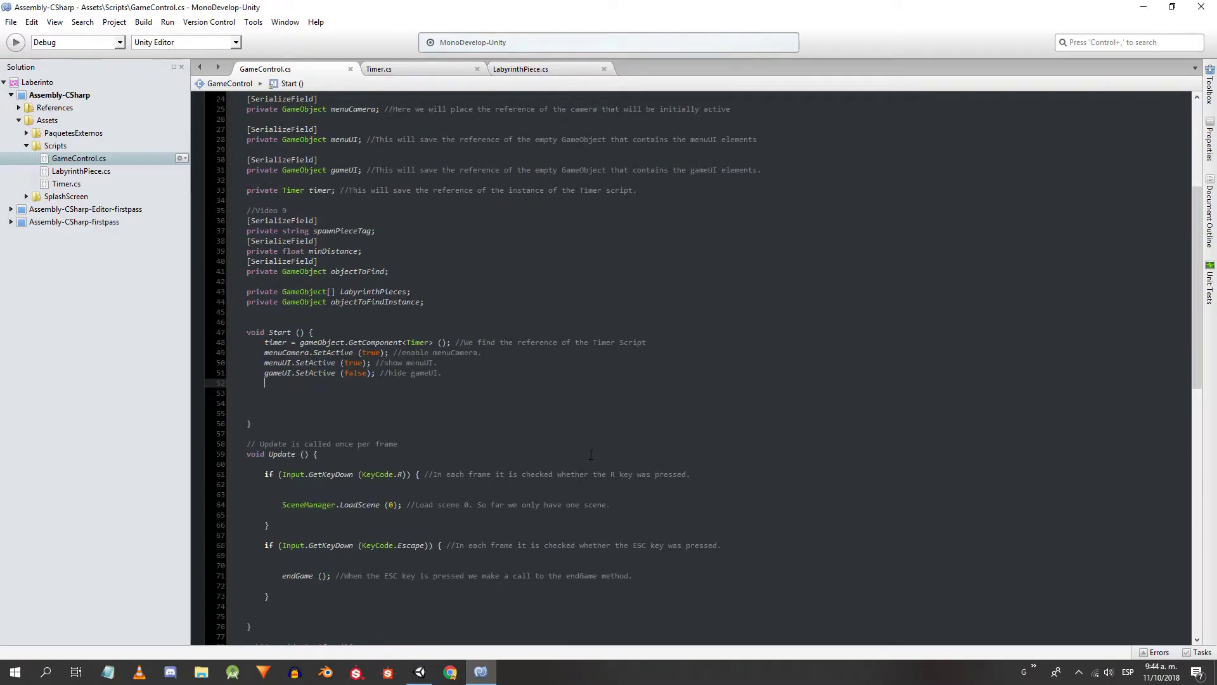
scroll(461, 310, "down", 6)
left_click(299, 429)
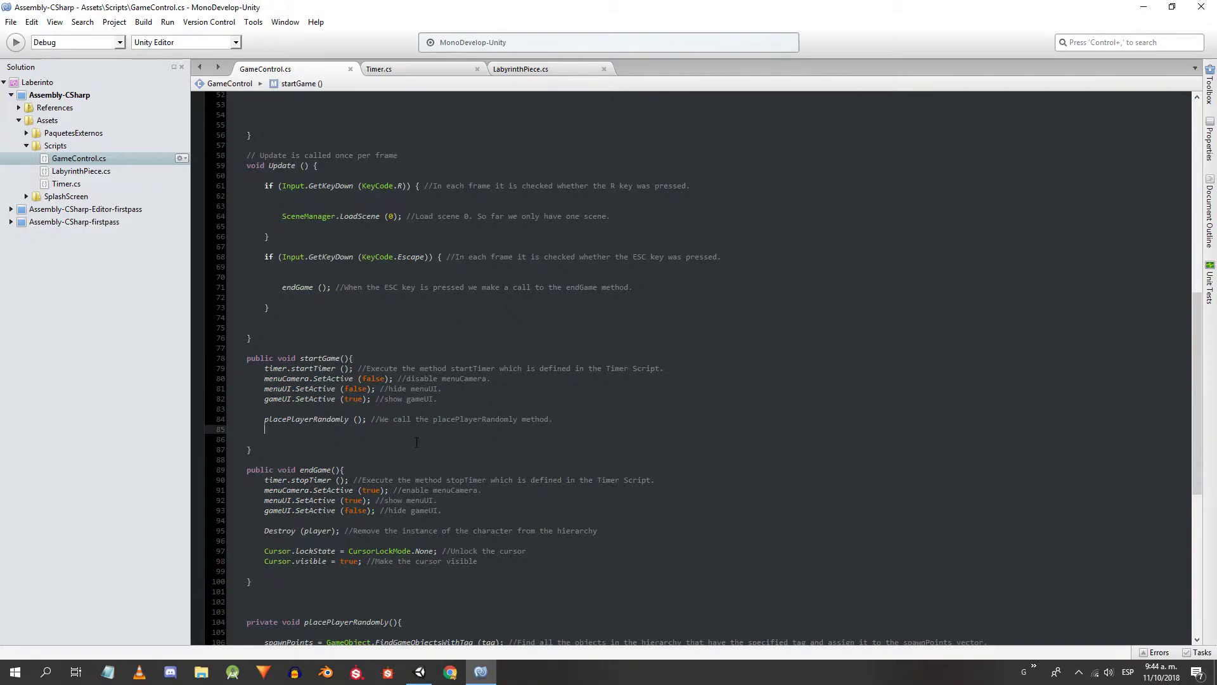
key("Return")
type("labyrinthPieces=Game")
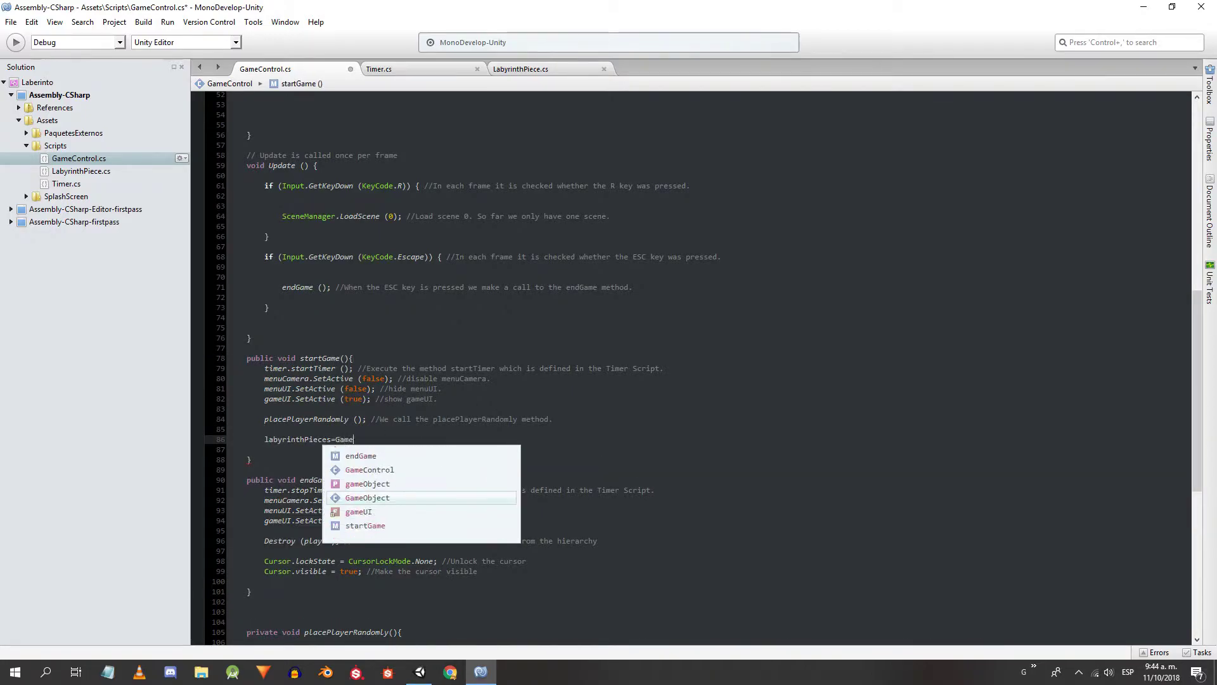
type("Object.FindGameObject")
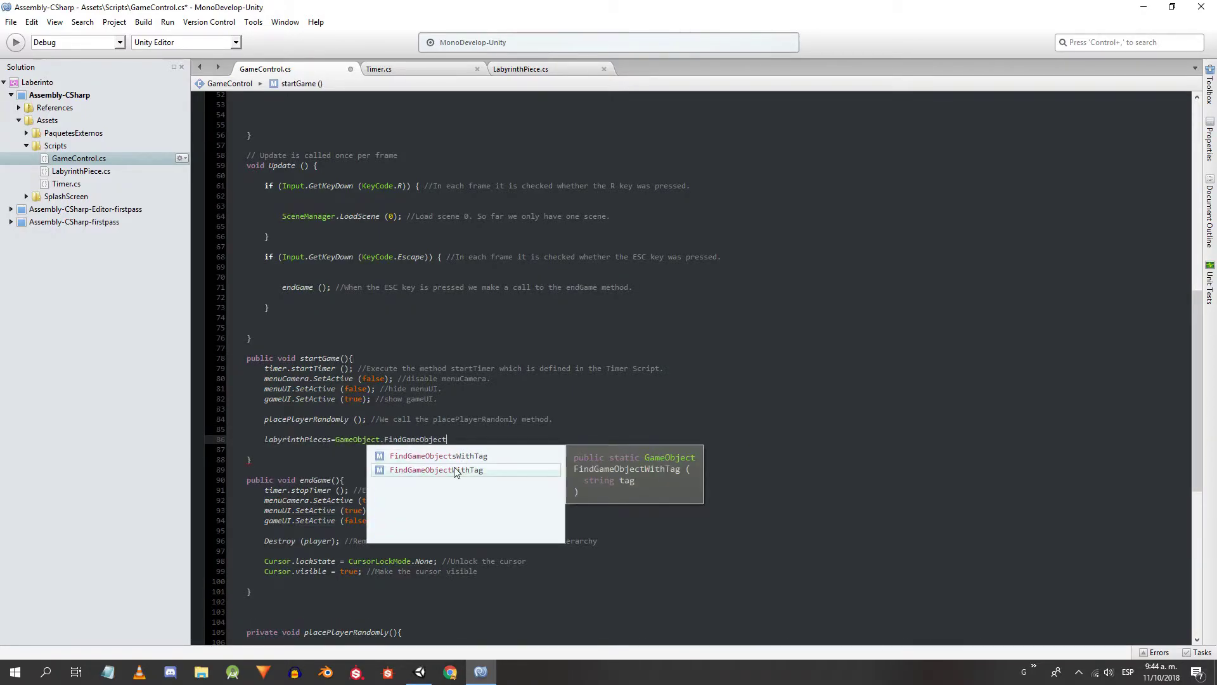
left_click(554, 453)
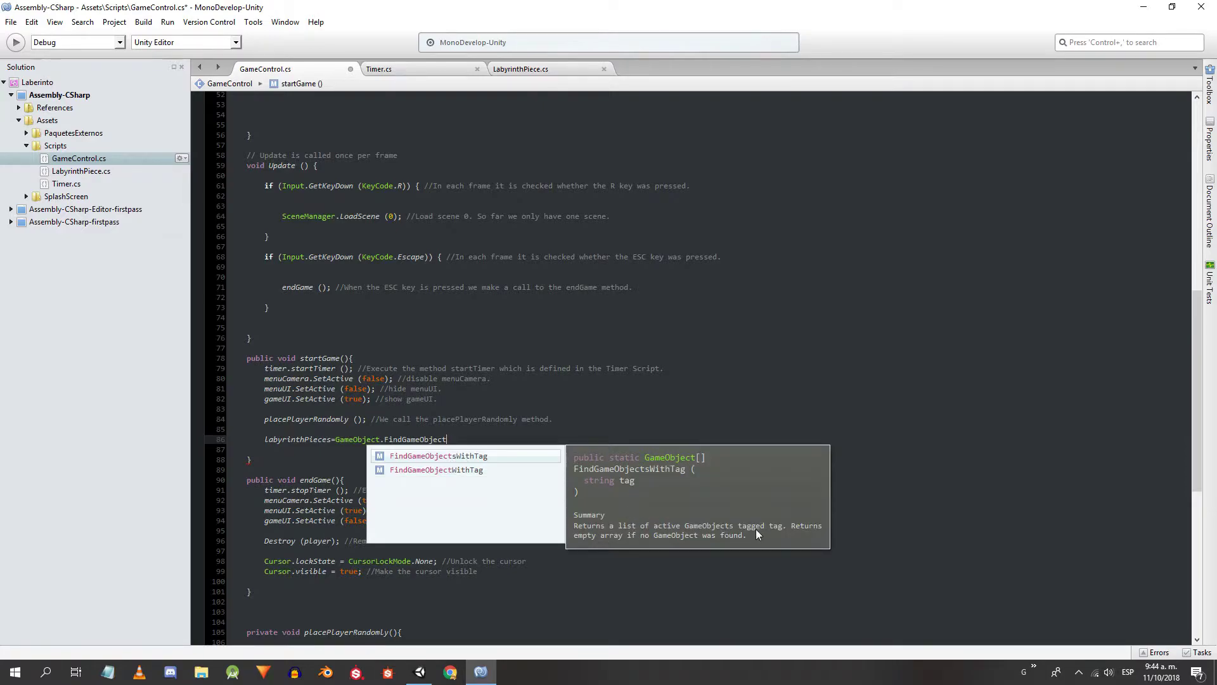
double_click(474, 456)
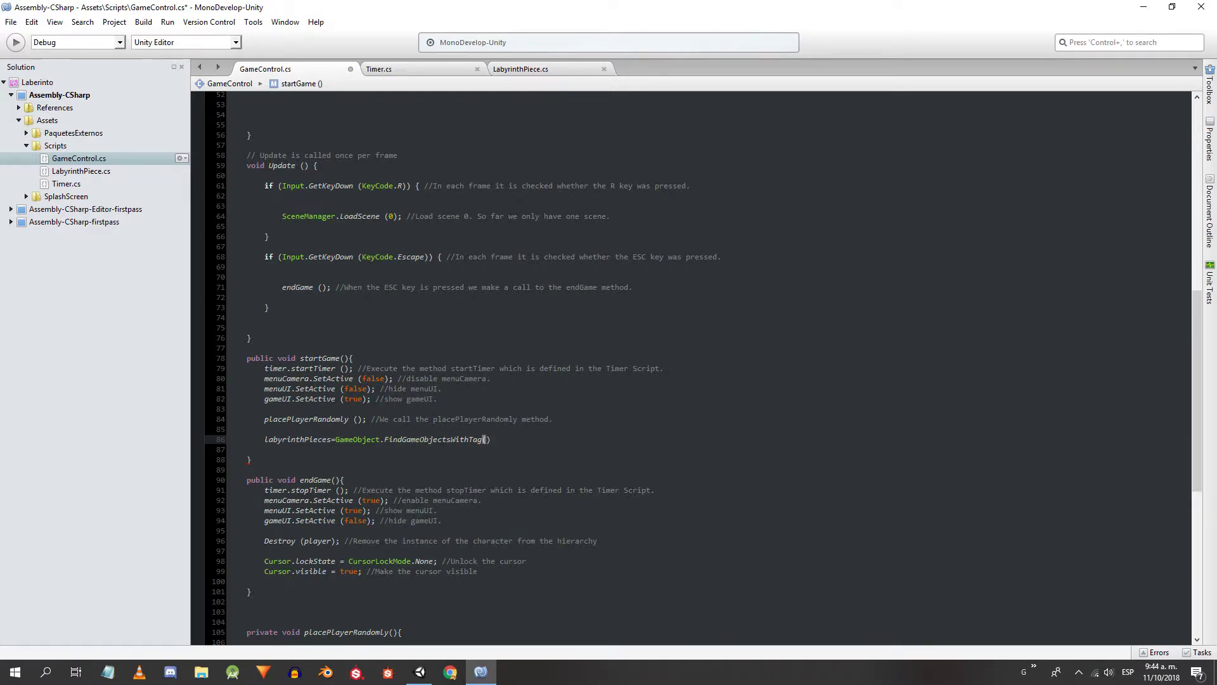
type("spaw")
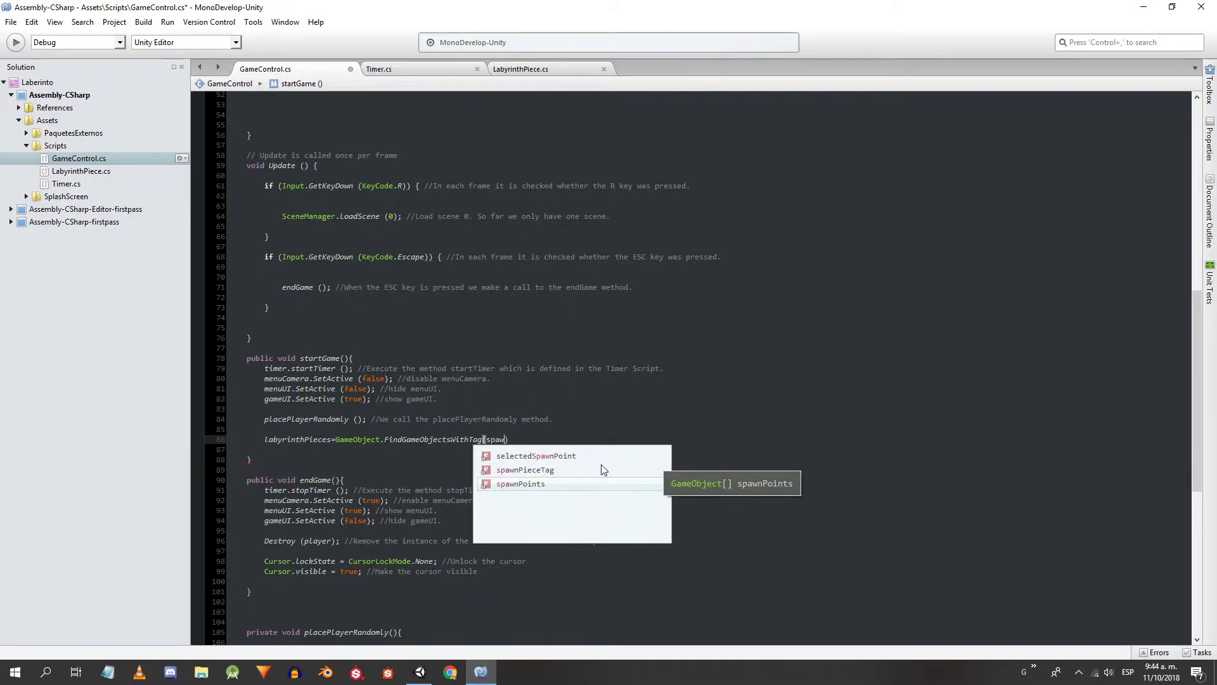
double_click(601, 469)
type(";")
key("ctrl+s")
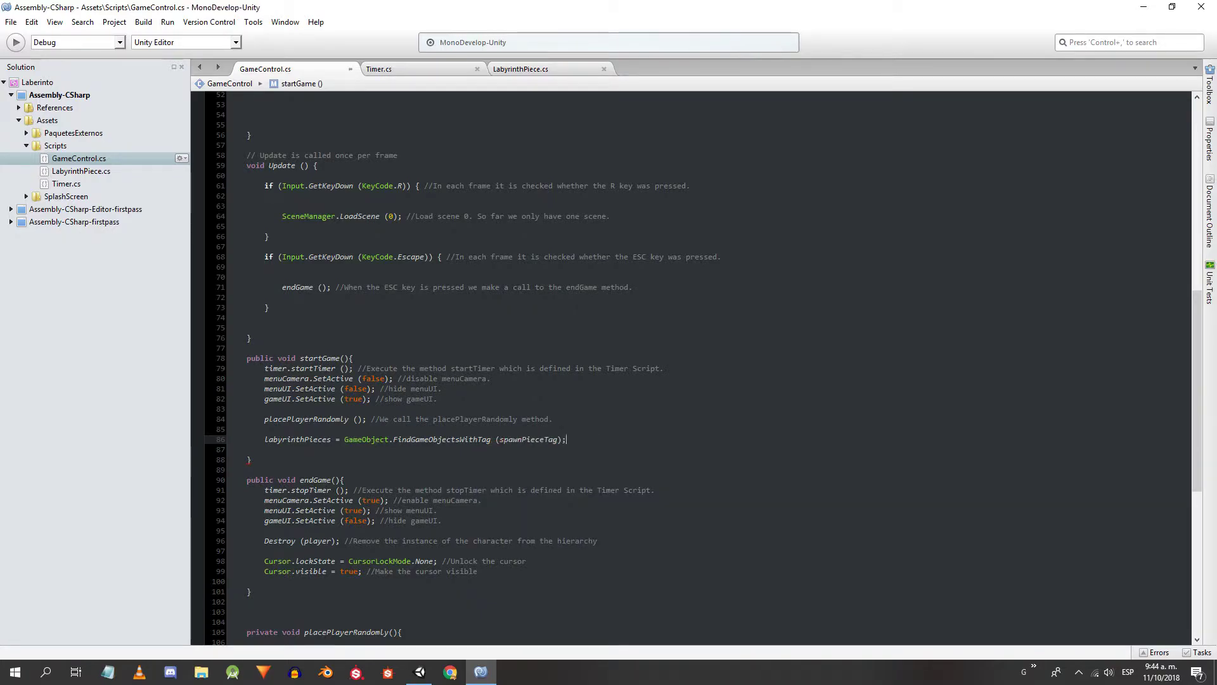
- Add blank lines after the labyrinthPieces assignment and create an empty private void placeObjectToFind() method below placePlayerRandomly
scroll(667, 407, "down", 2)
key("Return")
key("Return")
scroll(684, 435, "down", 6)
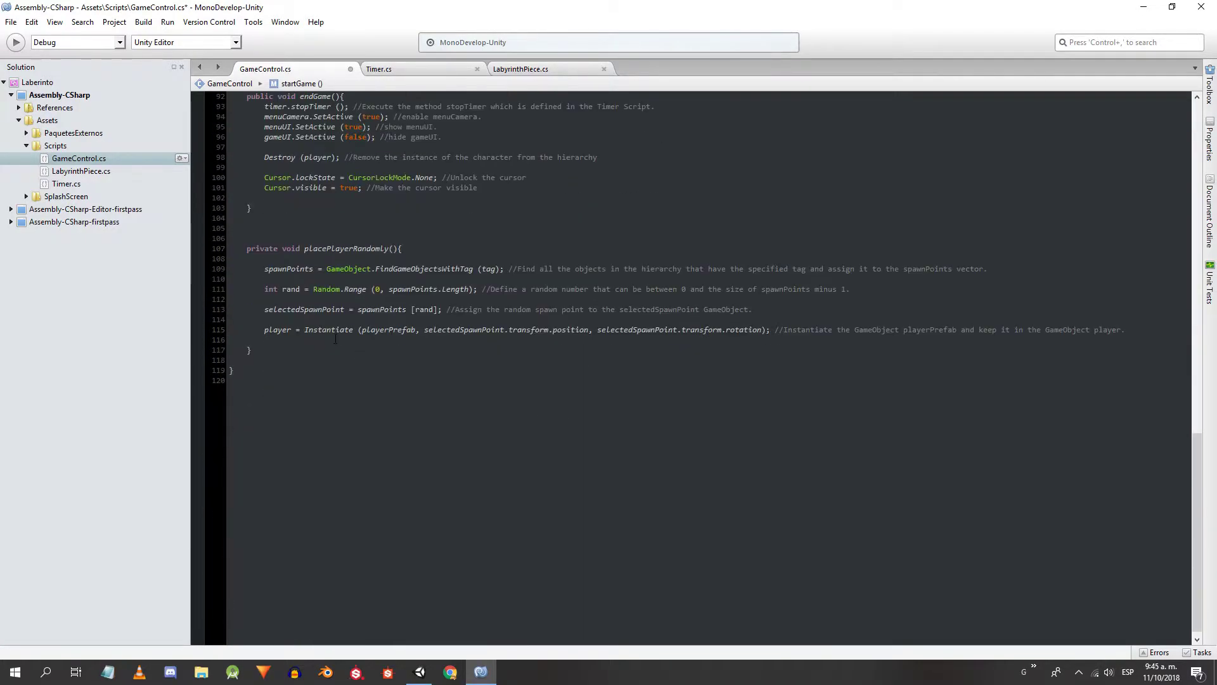
left_click(310, 353)
key("Return")
key("Return")
key("Return")
key("Up")
type("private void pl")
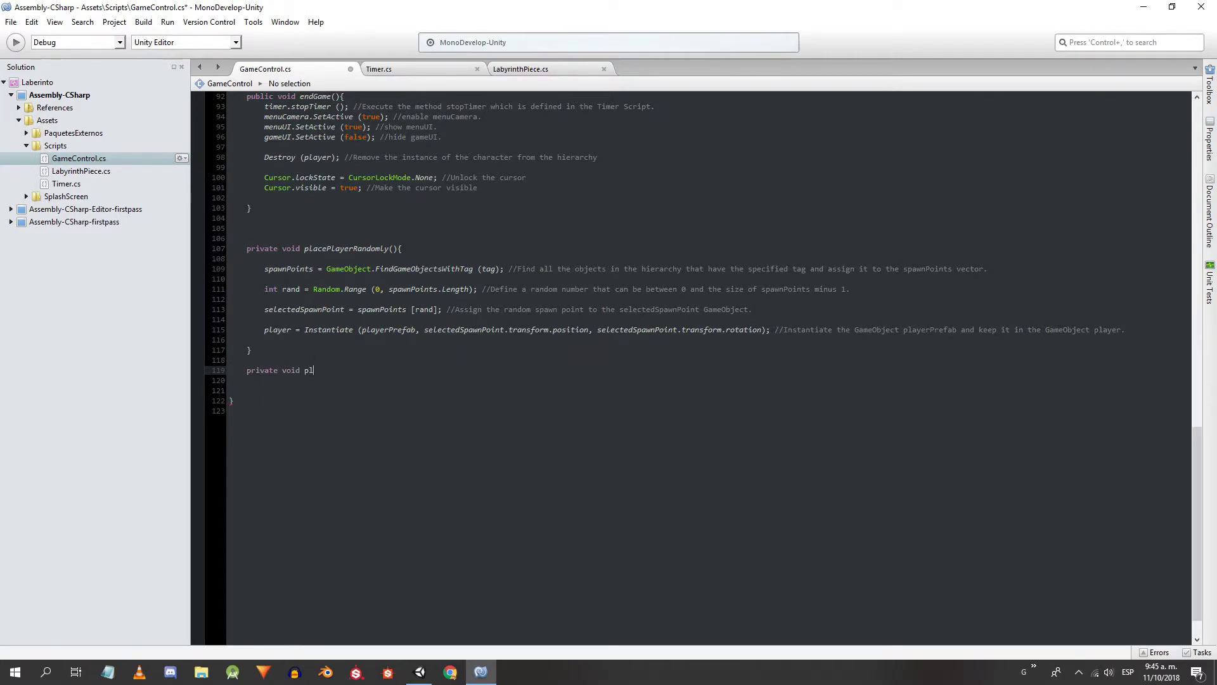
type("aceObjectToFind(){")
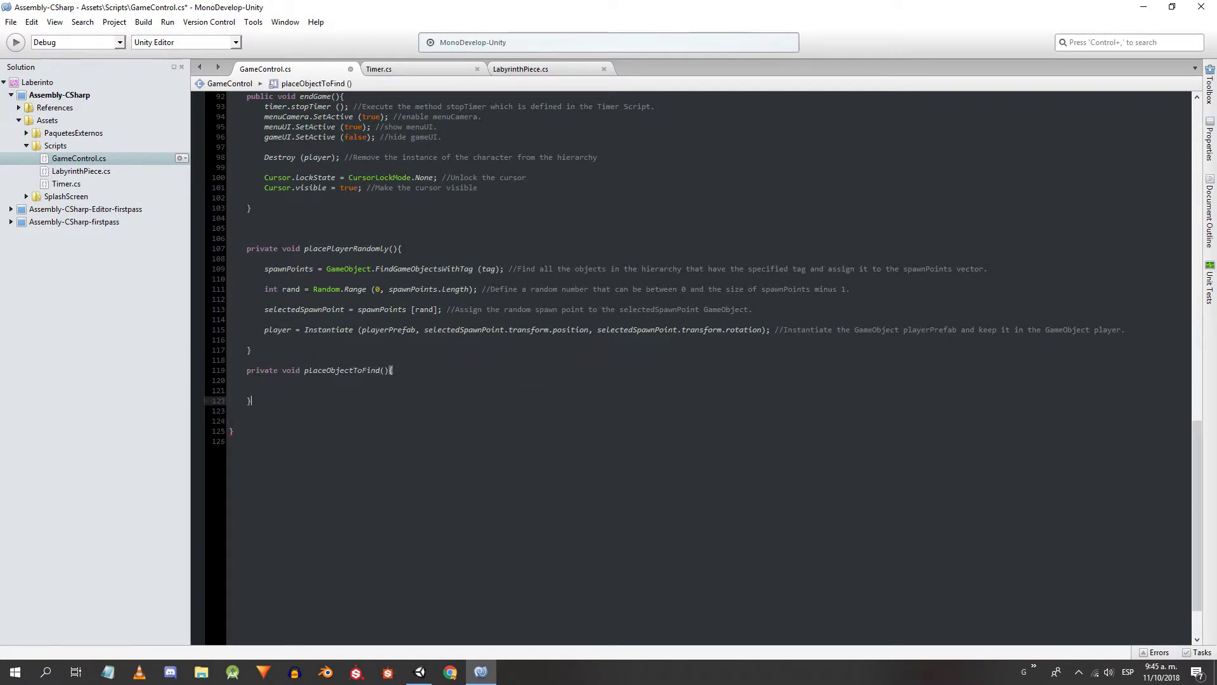
- In startGame, call placeObjectToFind (); below the labyrinthPieces assignment
key("Return")
scroll(419, 342, "up", 8)
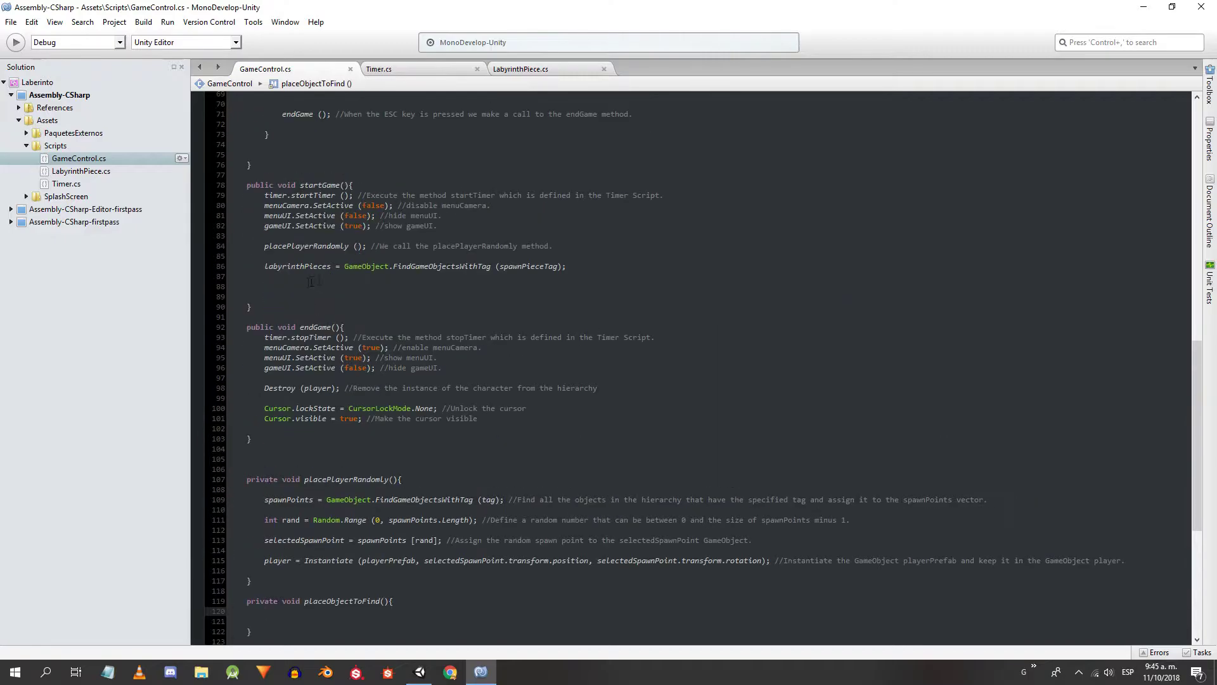
left_click(453, 291)
type("placeObjectToFind")
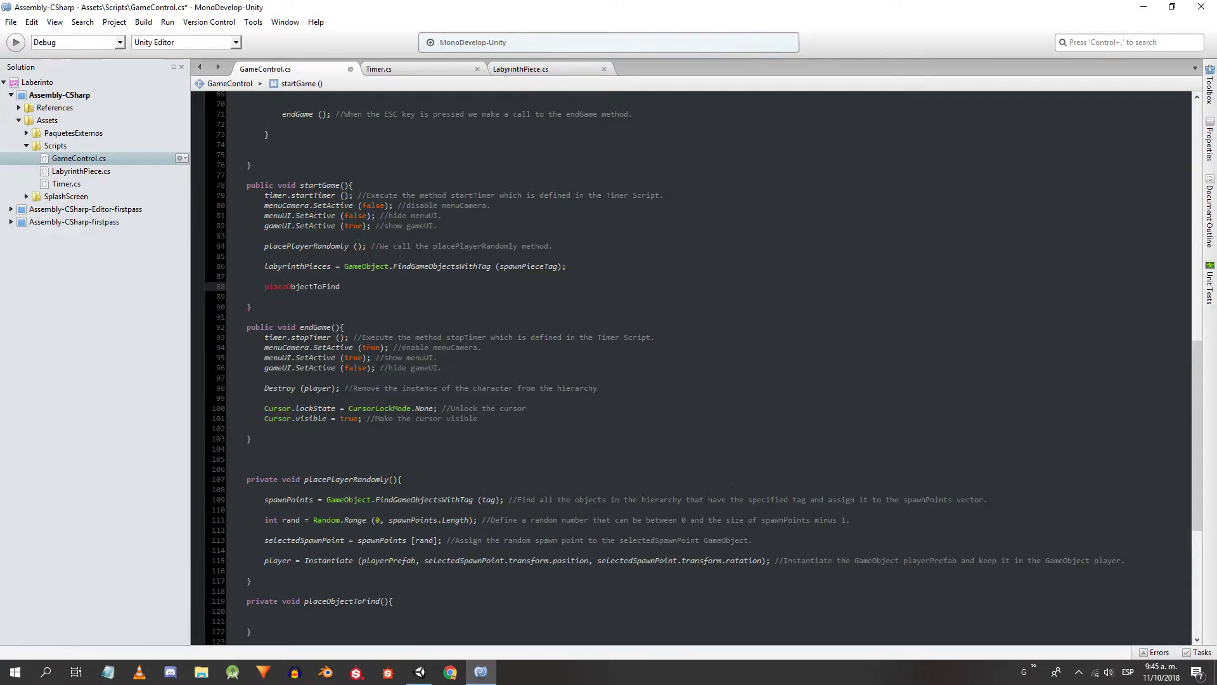
- Inside the placeObjectToFind method, declare bool validSelection = false; with blank lines around it
scroll(691, 367, "down", 4)
left_click(264, 380)
key("Return")
key("Return")
key("Up")
type("bool")
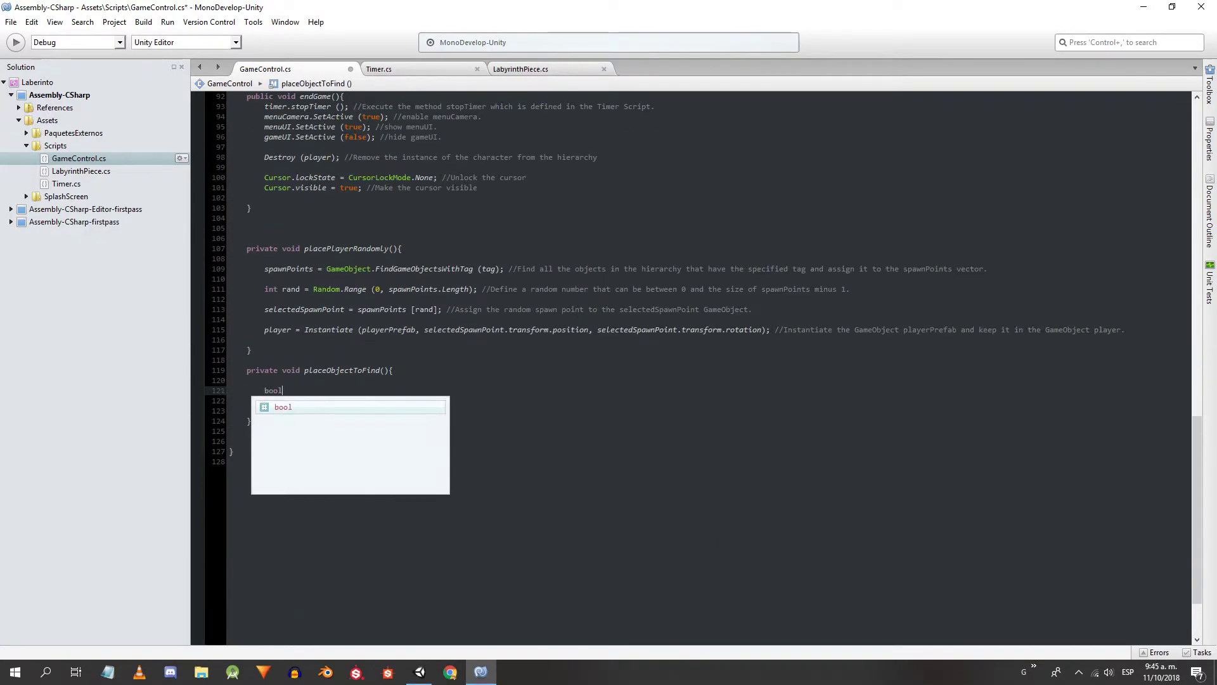
type(" validSelection=d")
key("BackSpace")
type("false;")
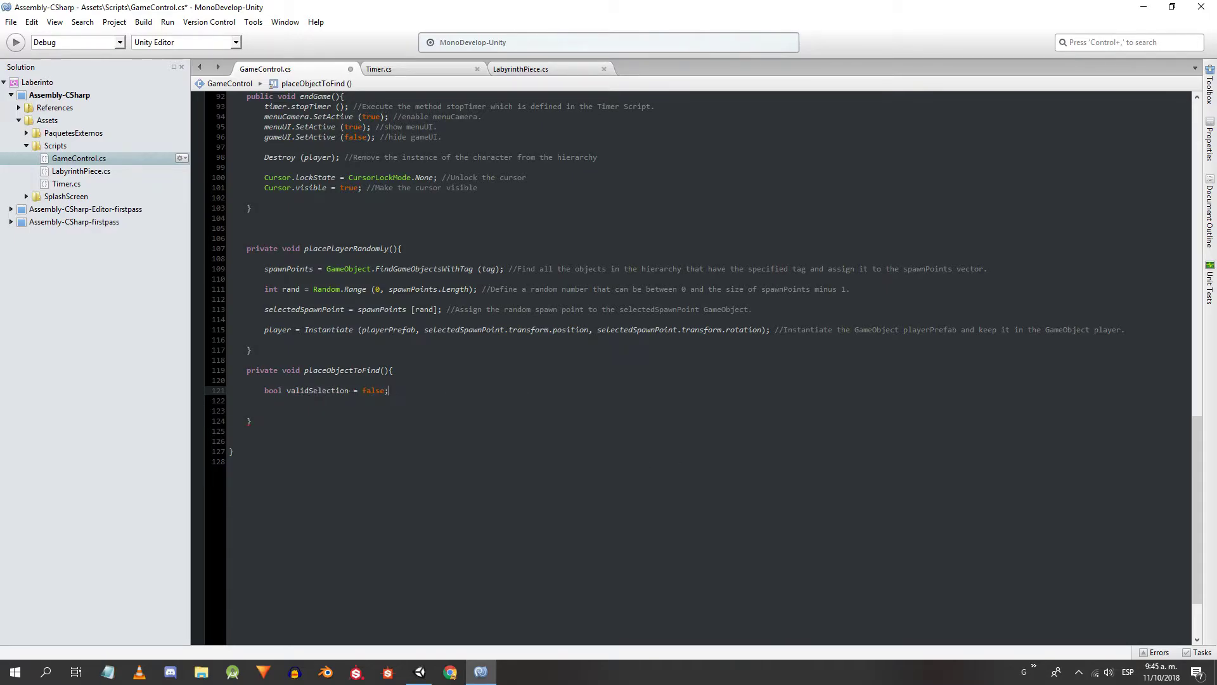
- Below validSelection, declare LabyrinthPiece labyrinthPiece = null;, checking the class in LabyrinthPiece.cs
key("Return")
type("Laby")
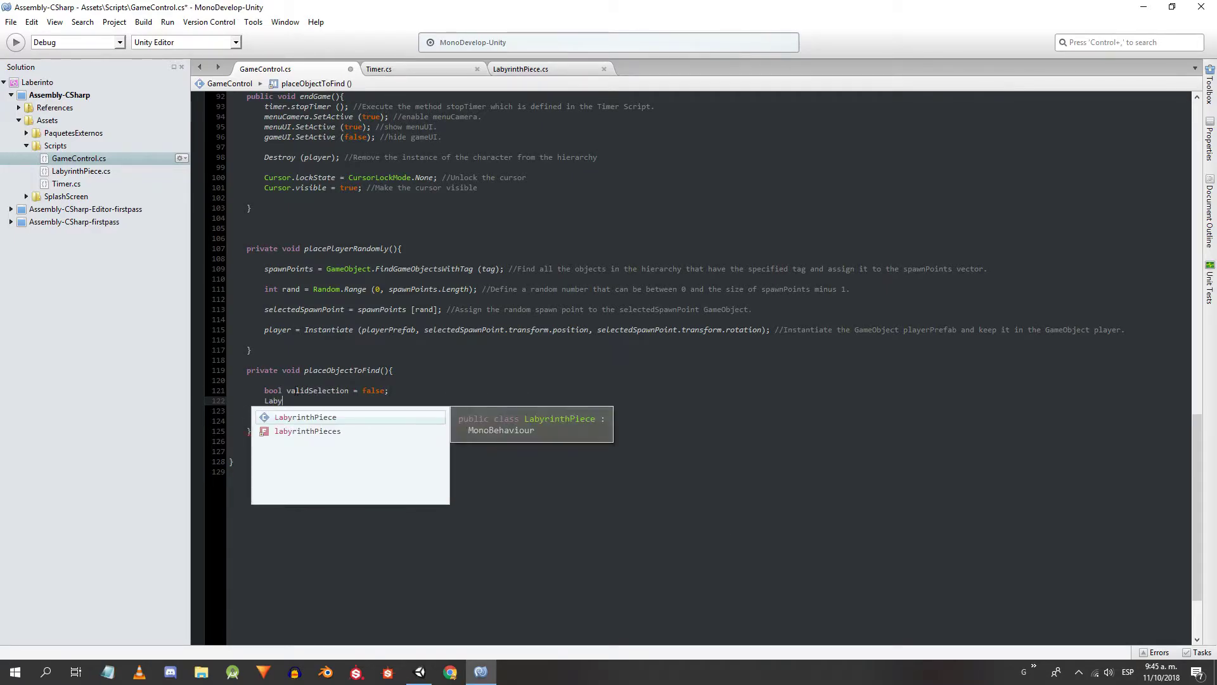
left_click(345, 417)
left_click(514, 71)
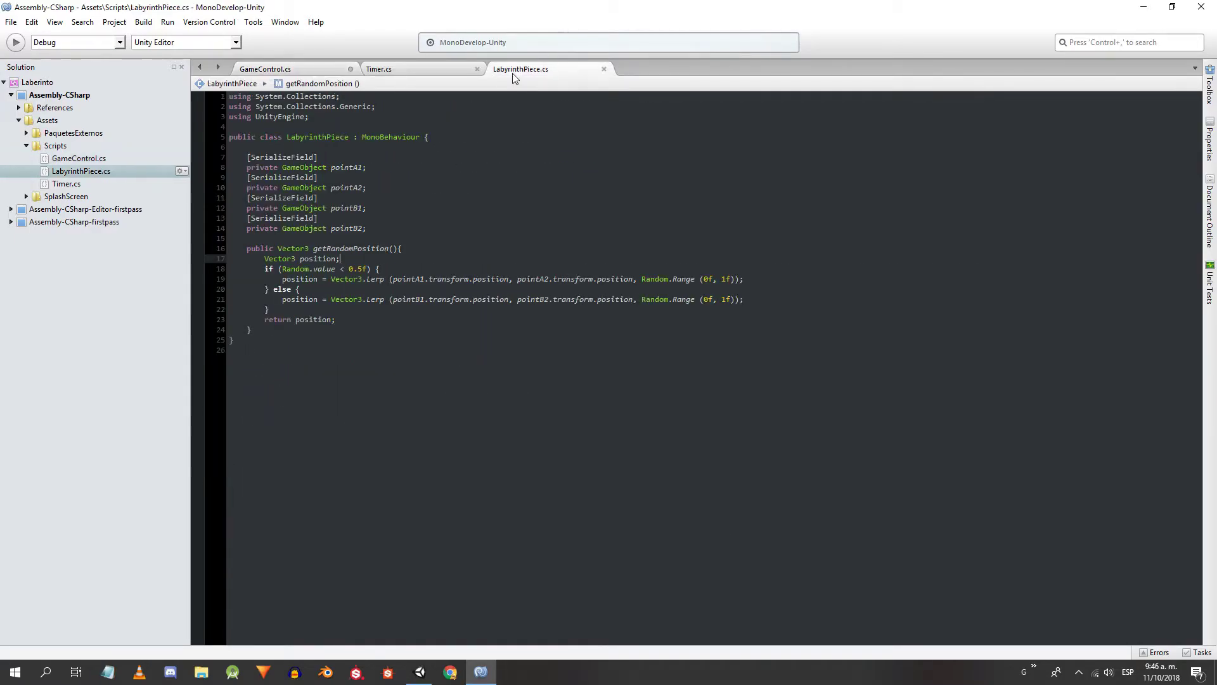
left_click(304, 68)
type("labyrinthPiece")
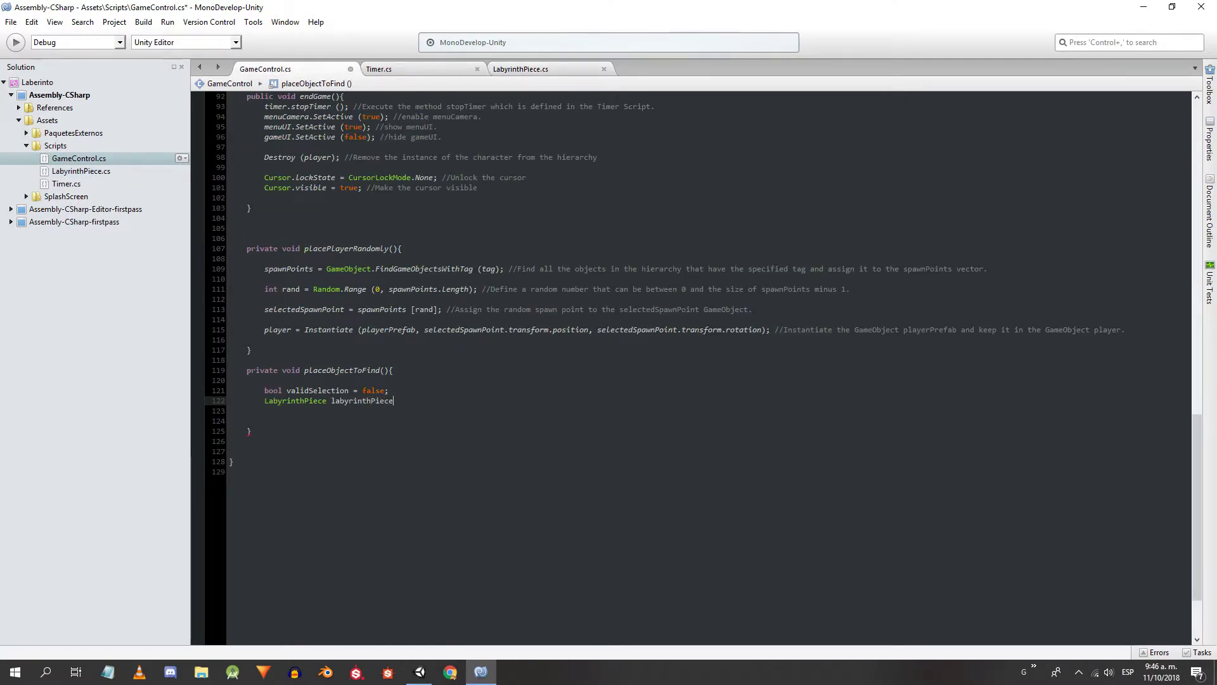
type(" = null;")
- Below the labyrinthPiece declaration, add an empty while (!validSelection) loop and save the script
key("Return")
type("while")
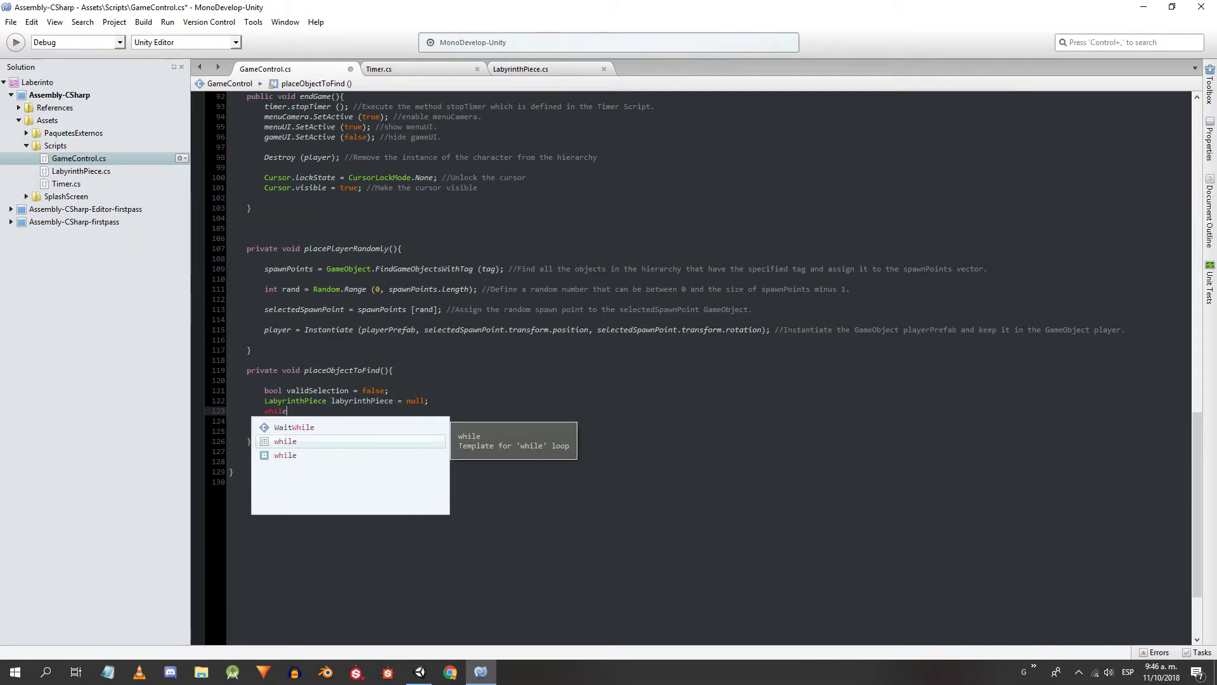
type("()!validSelection")
key("Right")
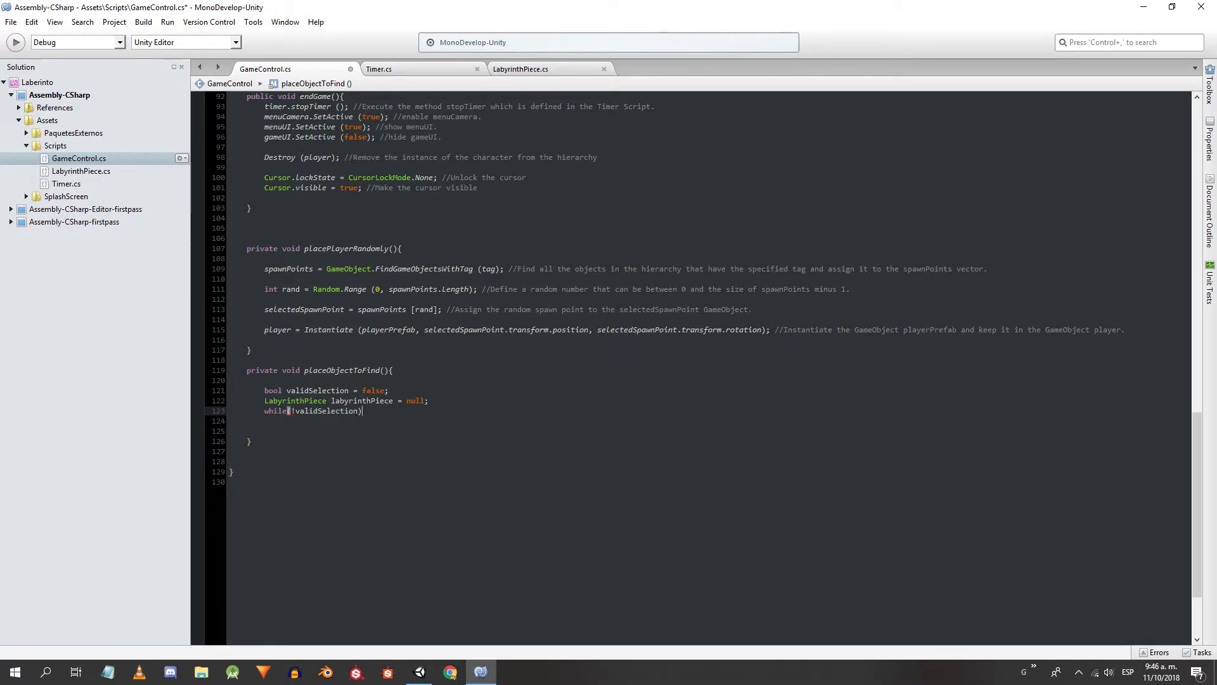
type("{")
key("Return")
key("Return")
key("Return")
type("}")
key("Up")
key("Up")
key("ctrl+s")
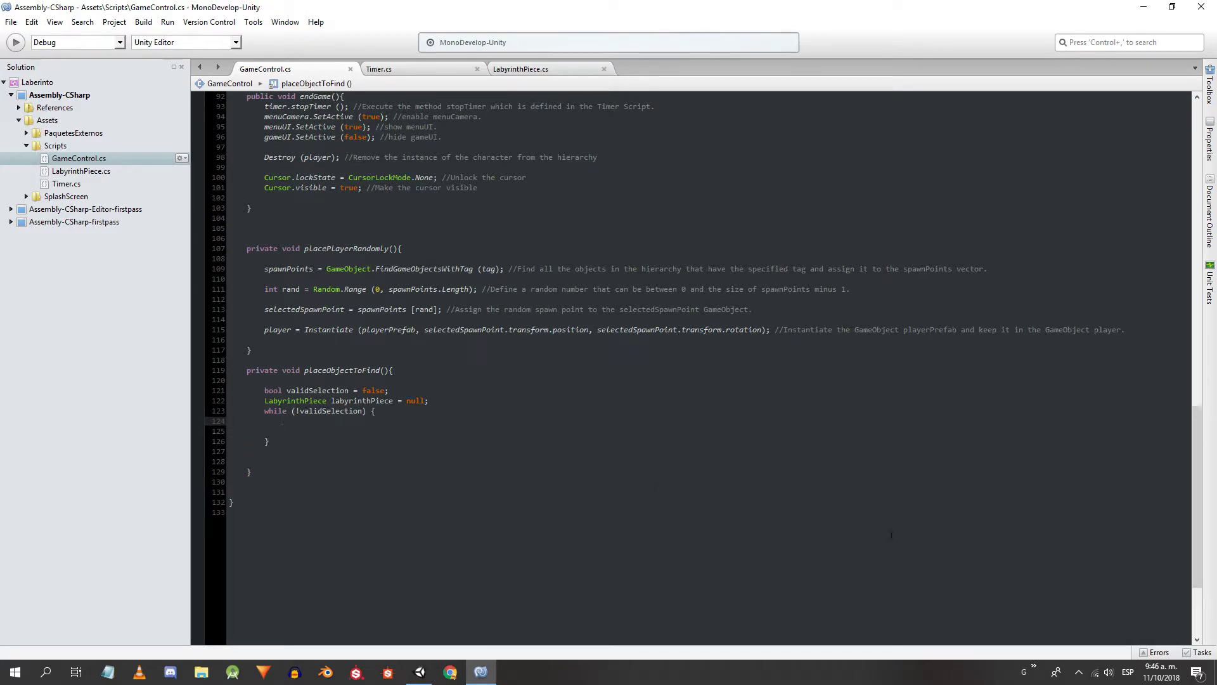
- In the while loop, add int i = Random.Range (0, labyrinthPieces.Length); and GameObject piece = labyrinthPieces [i];, and save the script
type("int i = Random.Range (0")
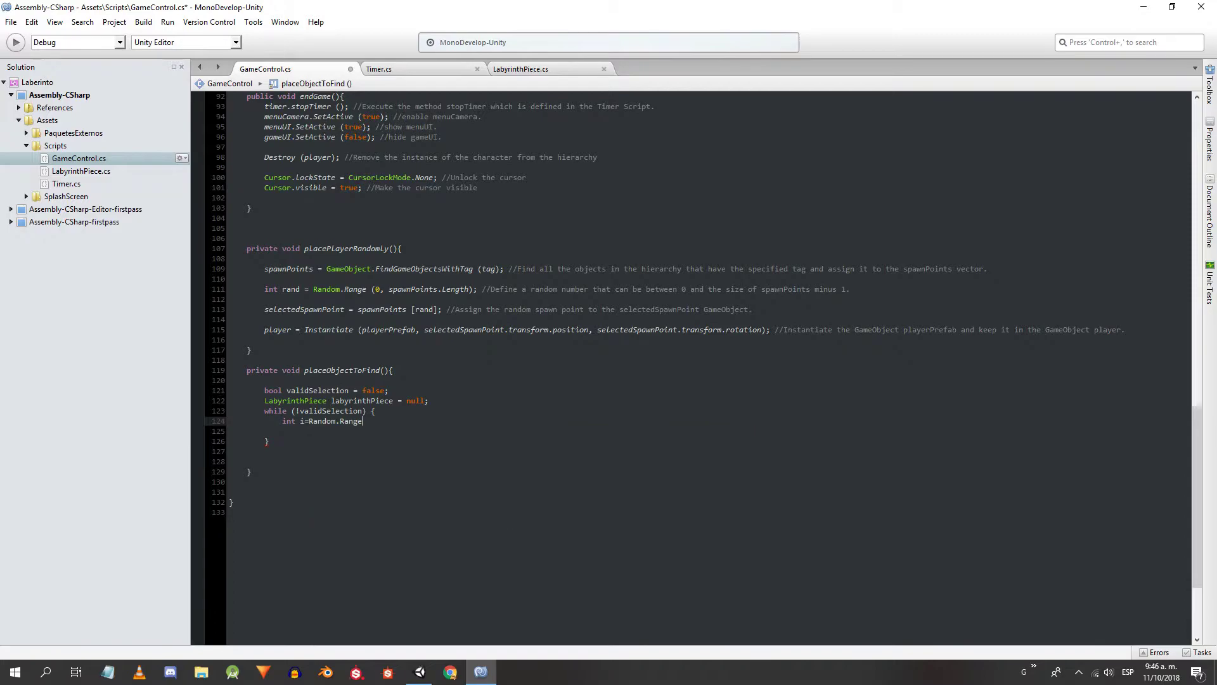
type(", labyrinthPieces")
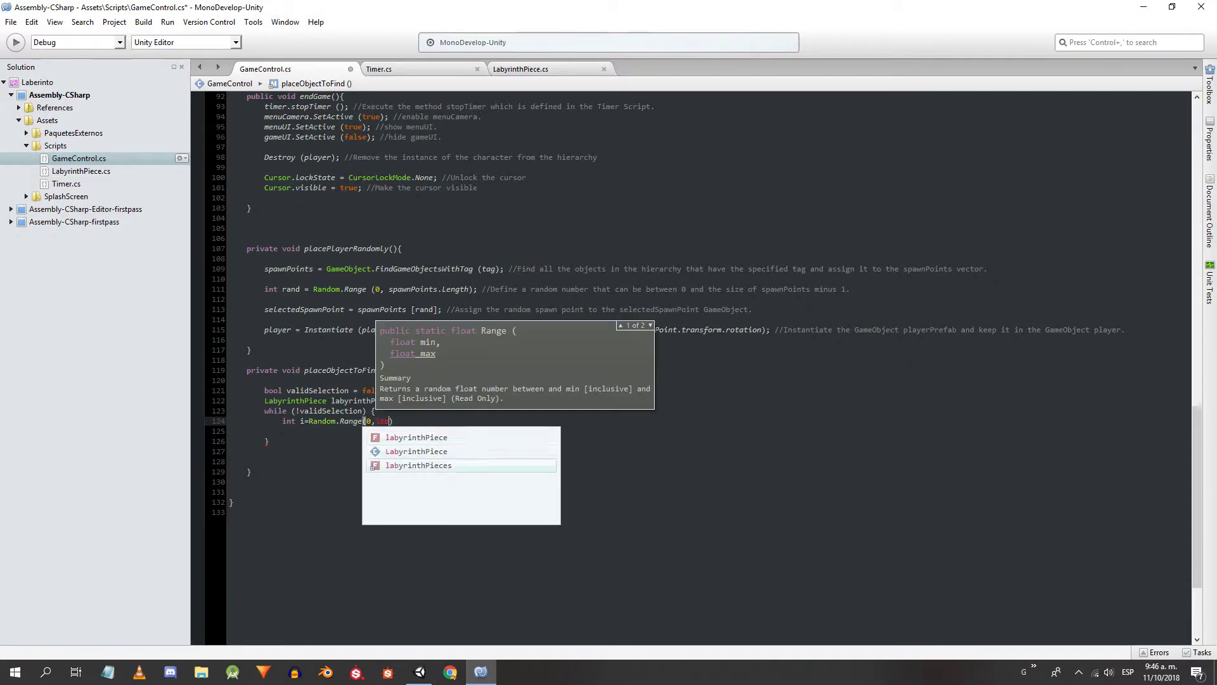
type(".Length)")
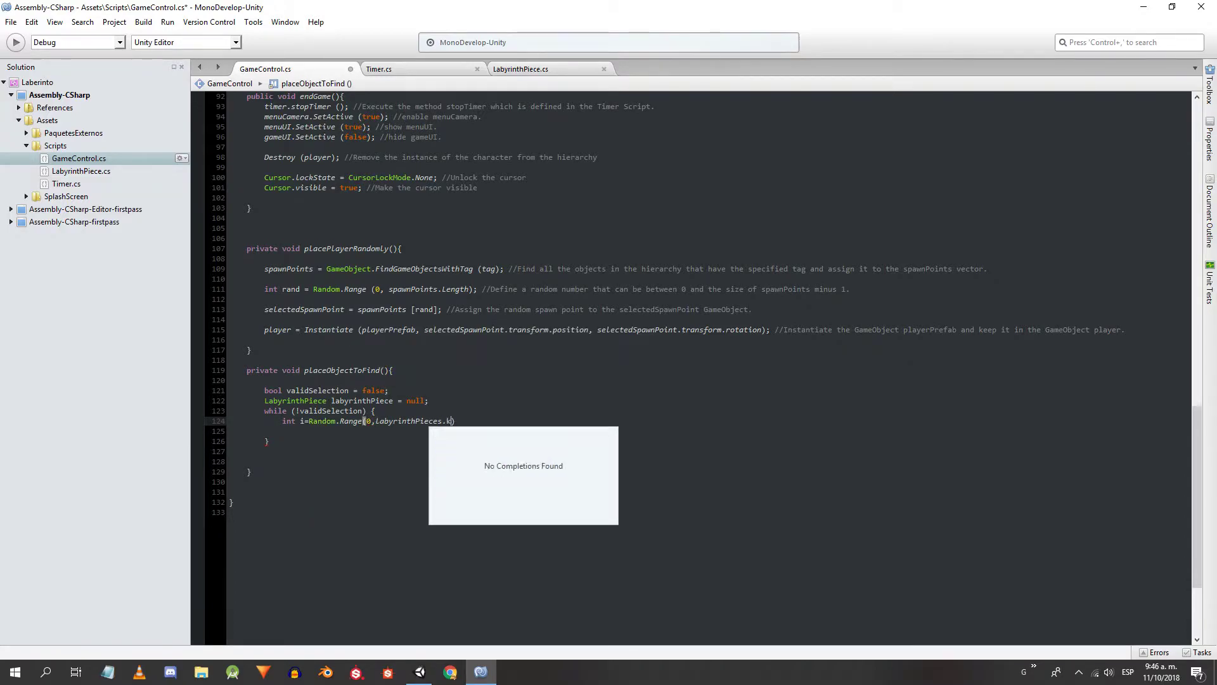
type(";")
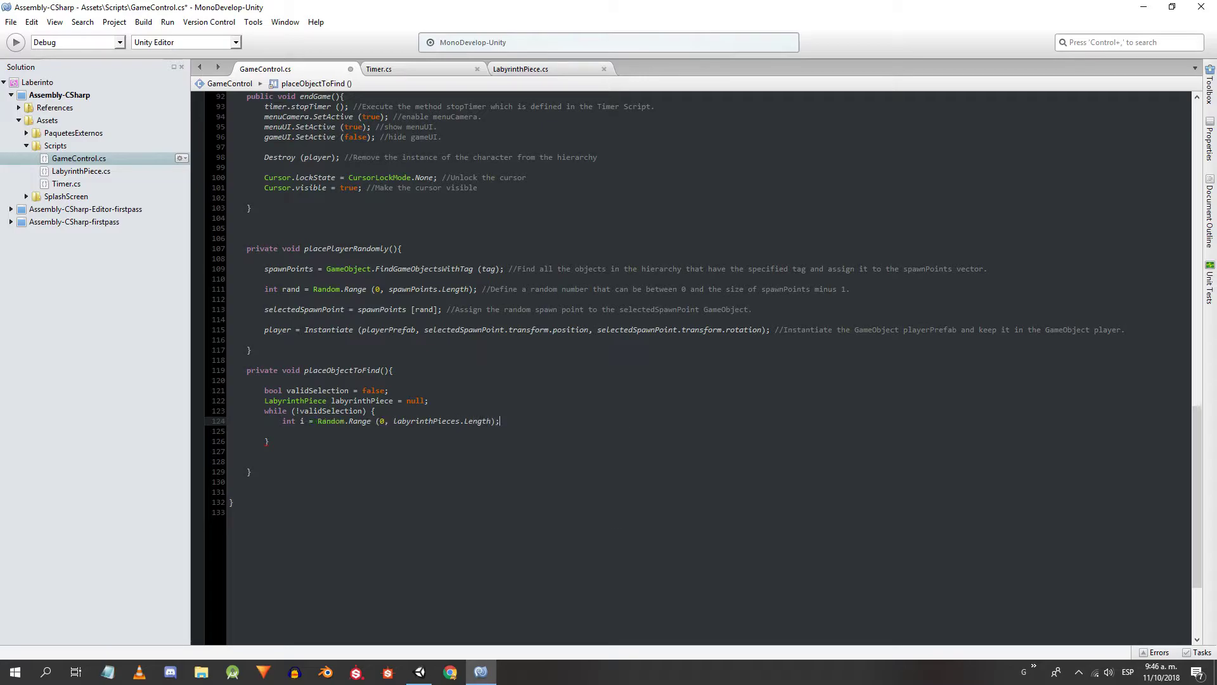
key("Return")
type("GameObject piece=labyrinthPieces [i];")
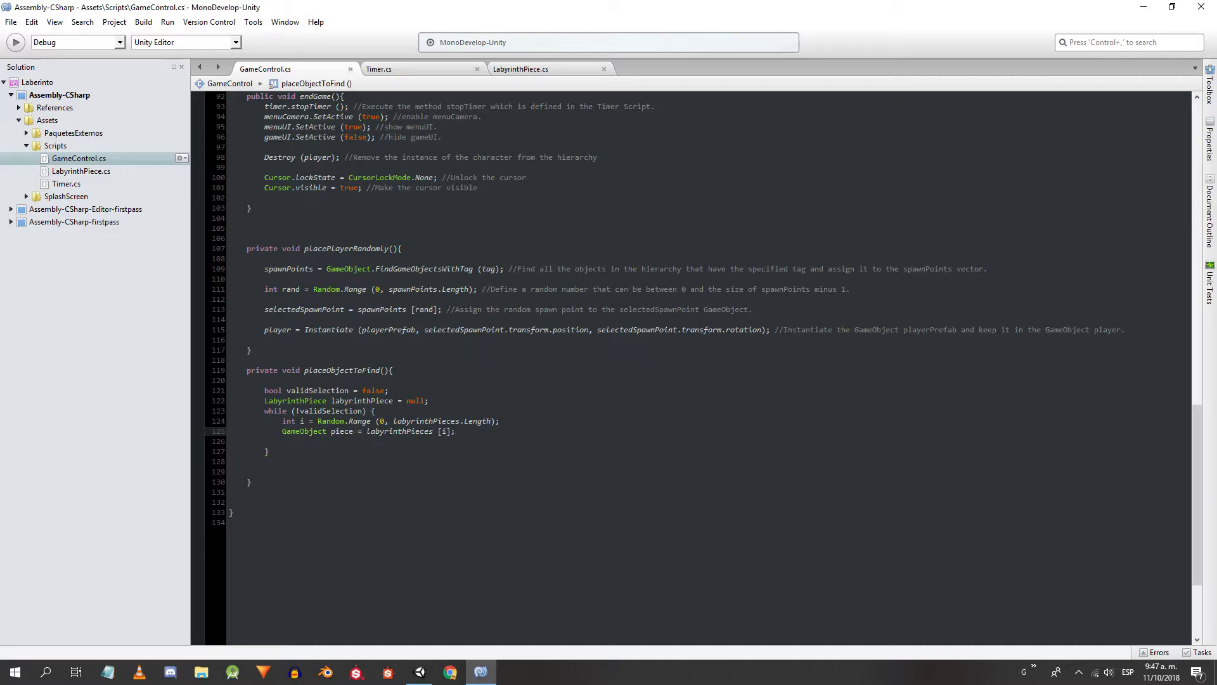
- Below the piece assignment, add an empty block if (Vector3.Distance (player.transform.position, piece.transform.position) > minDistance) { }
key("Return")
type("if(Vector3.dis")
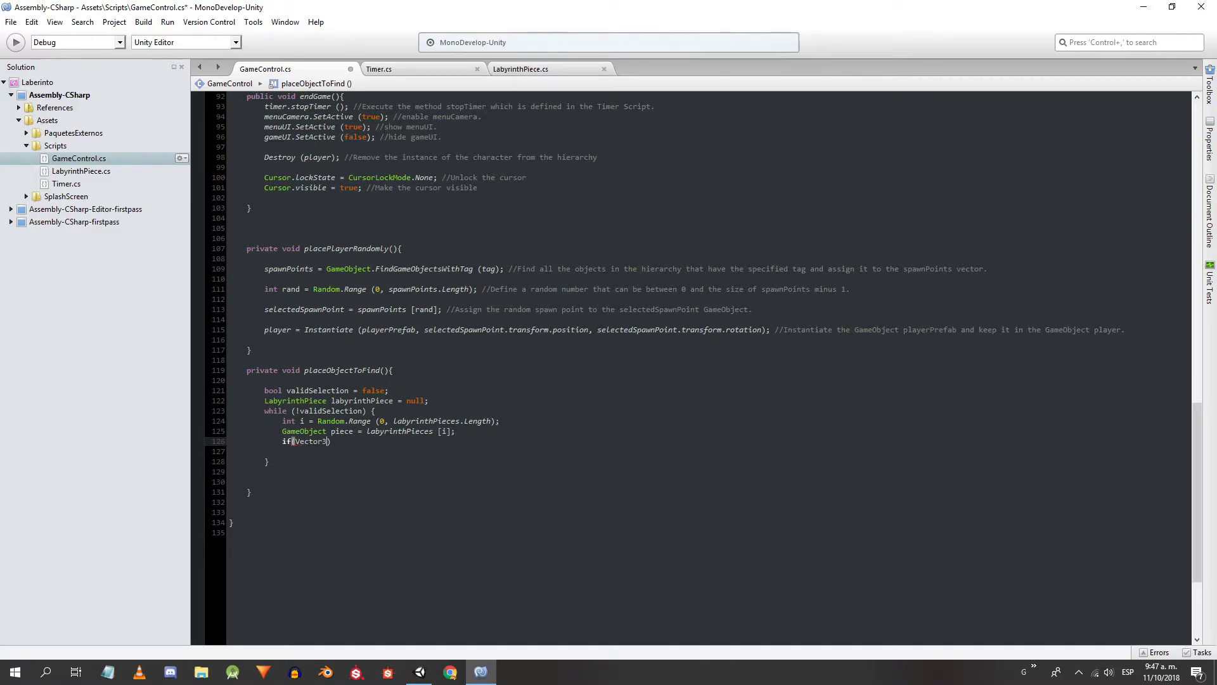
type("(player.tra")
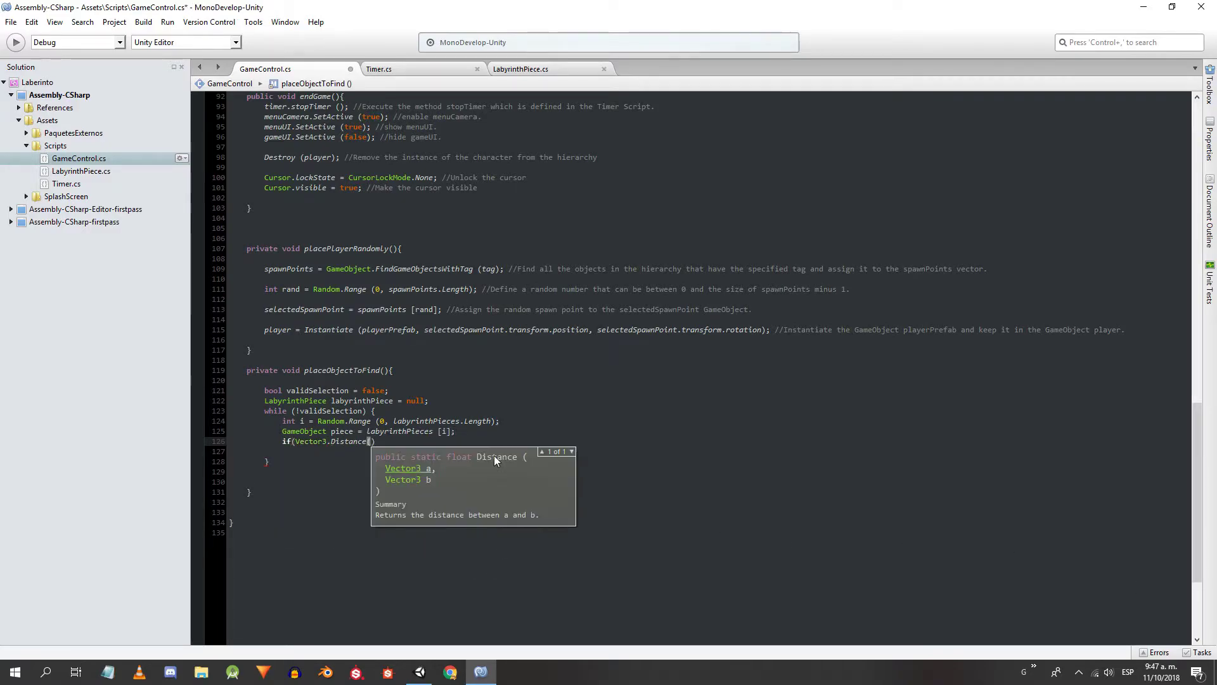
type("nsform.position,piece.transform.po")
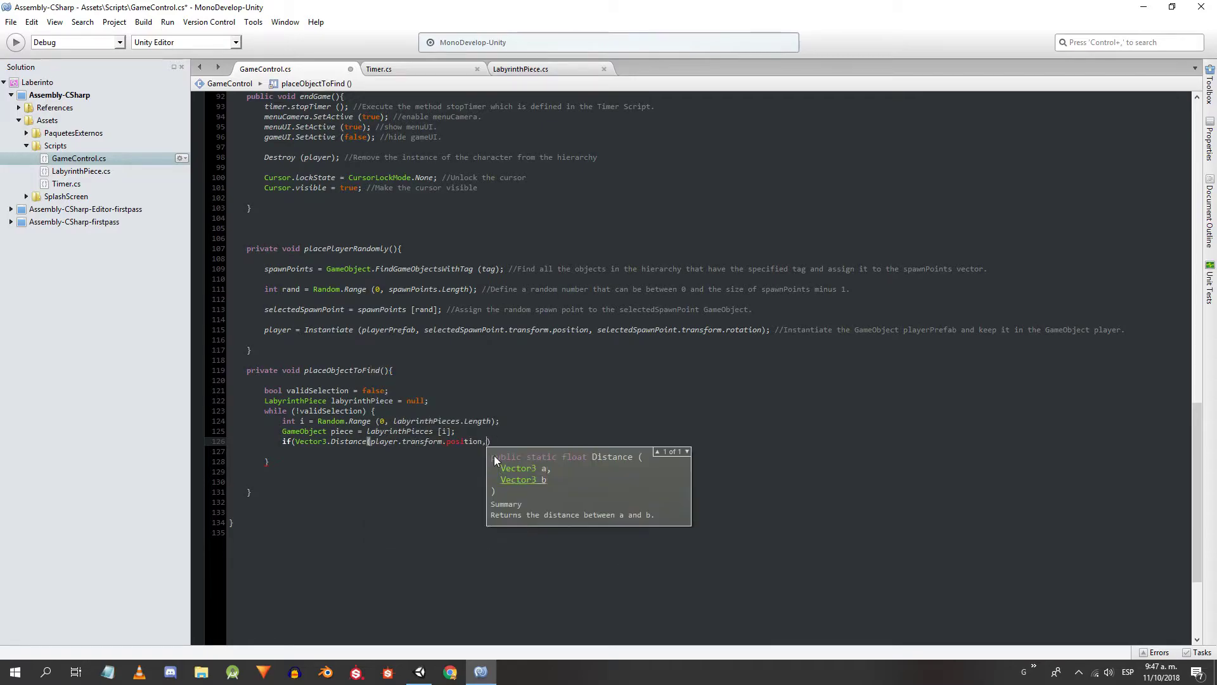
key("Return")
type(") > ")
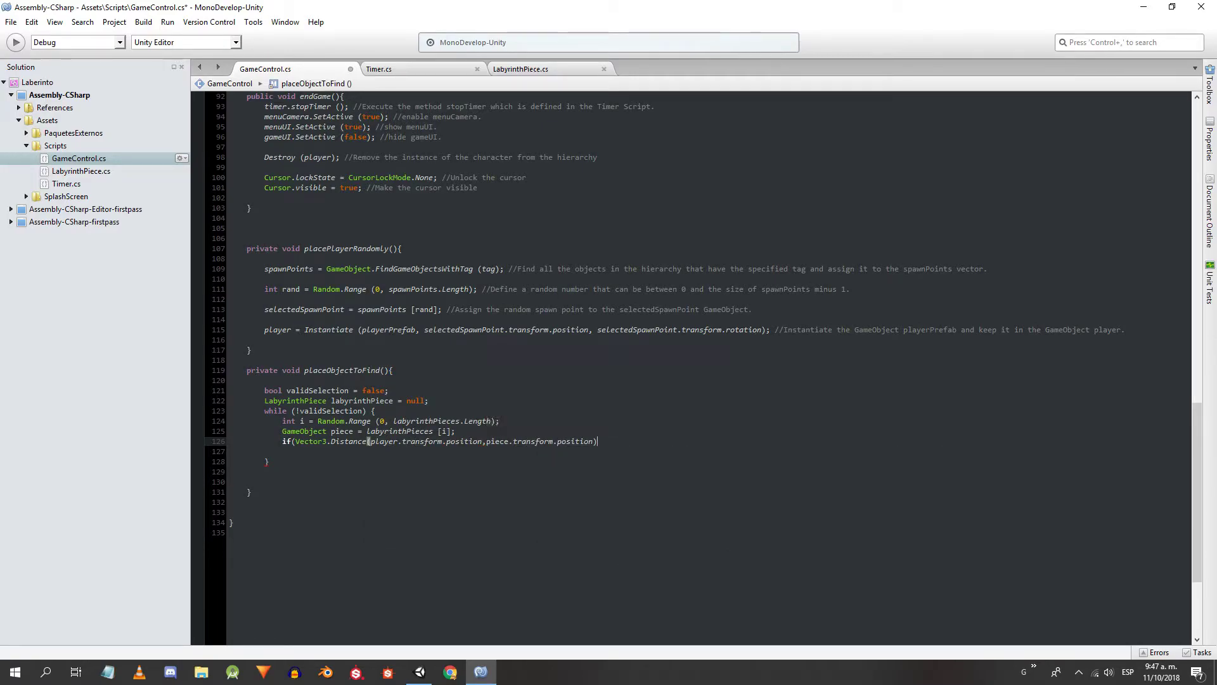
type("minDistance) {")
key("Return")
key("Return")
type("}")
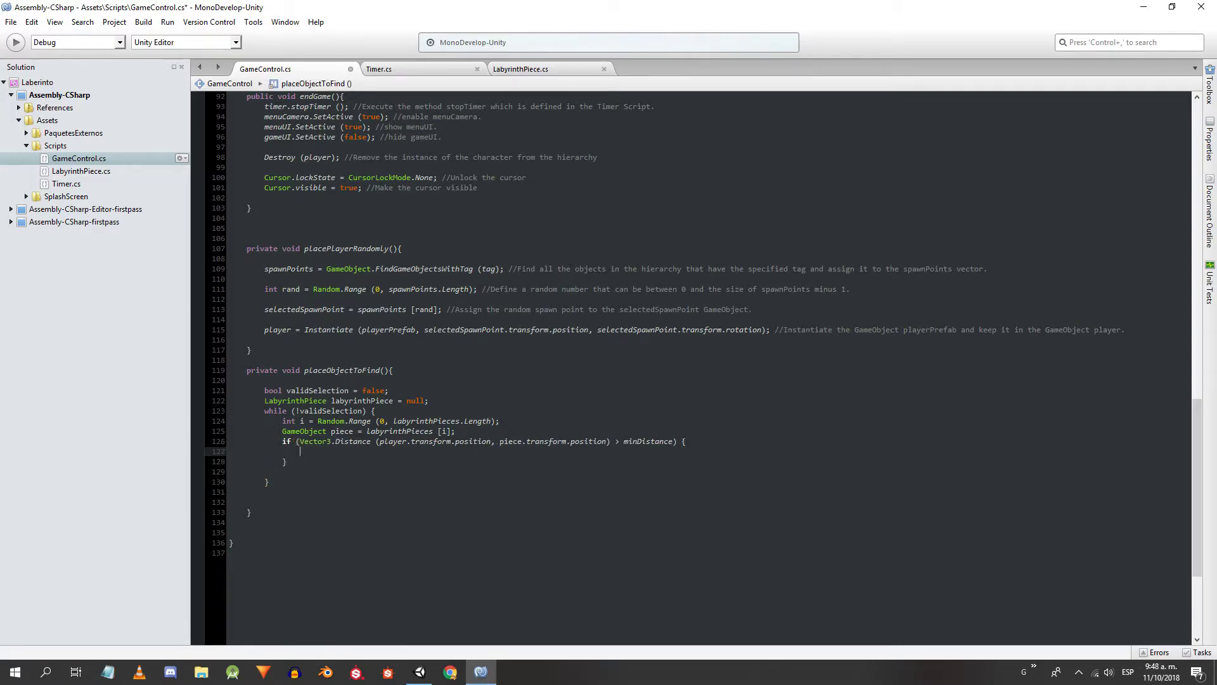
- Inside the distance check, add labyrinthPiece = piece.GetComponent<LabyrinthPiece> (); and validSelection = true;, and save the script
type("labyrinthPiece=piece.GetComponent<Laby")
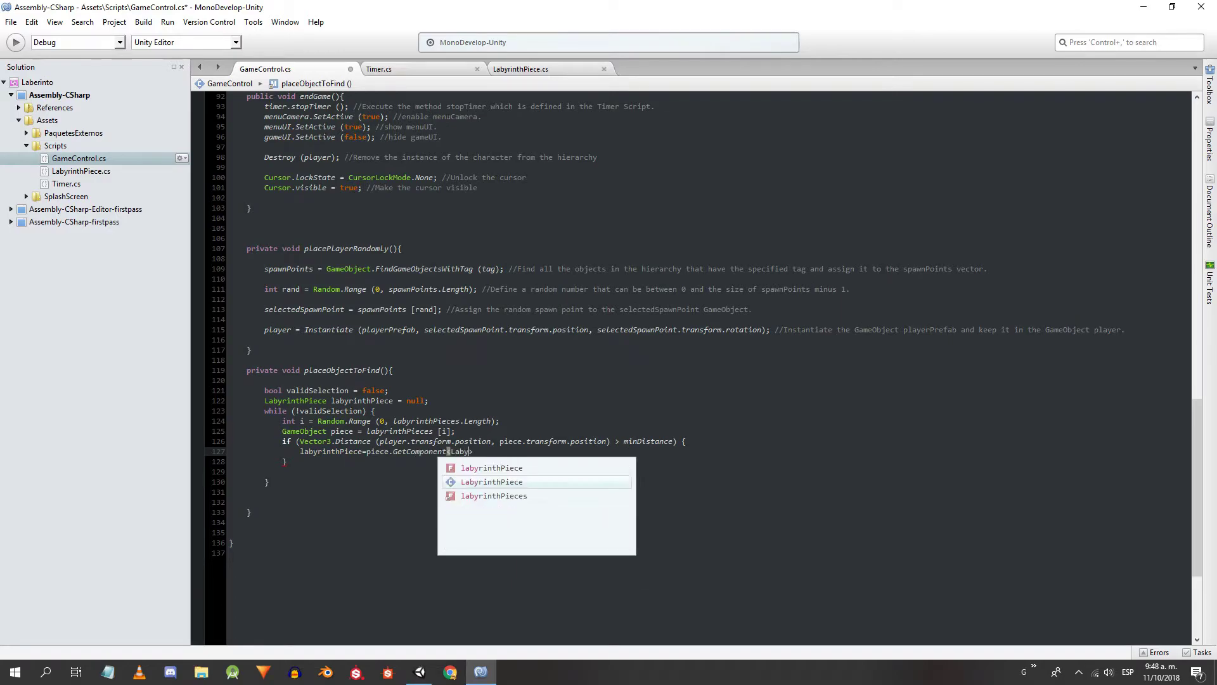
type(">")
type(";")
key("ctrl+s")
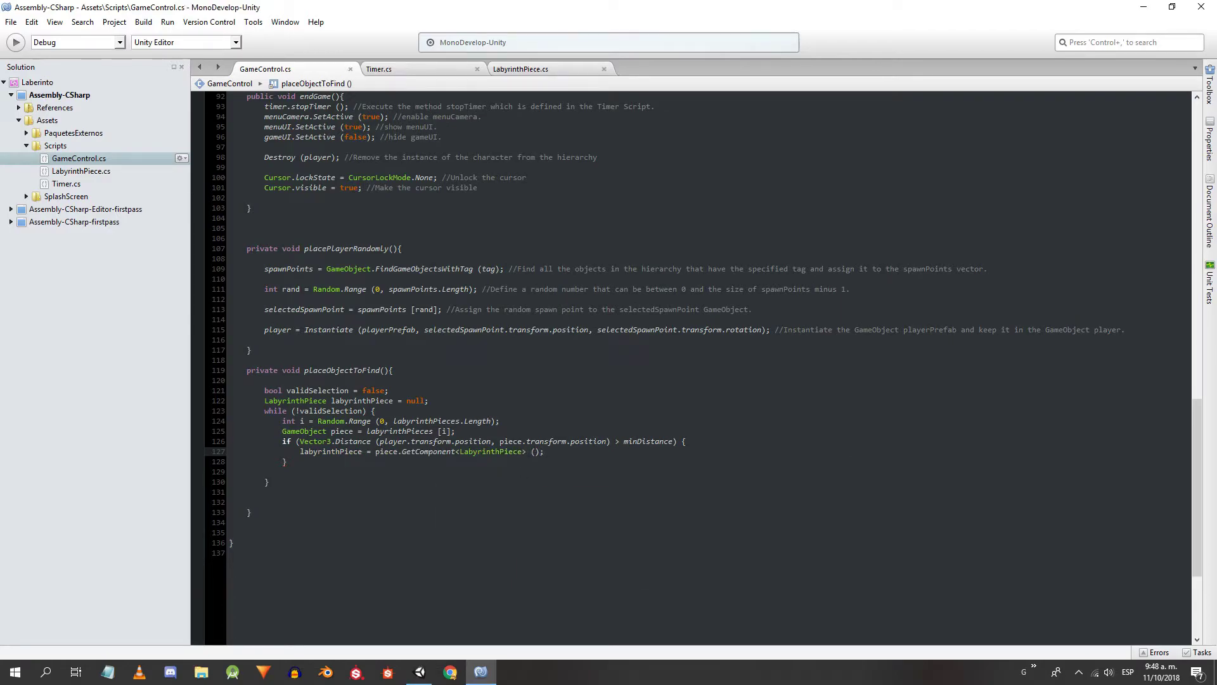
key("Return")
type("validSelection = true;")
key("ctrl+s")
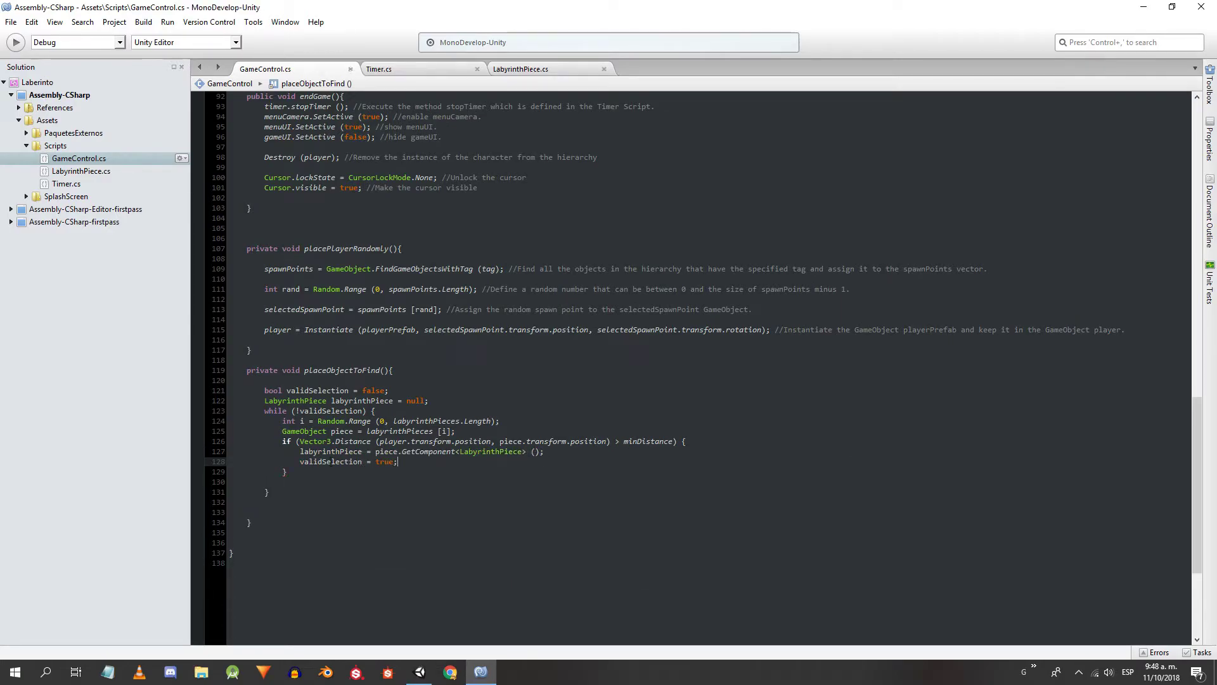
- Remove the blank line before the while loop's closing brace so it directly follows the if block
left_click(317, 472)
left_click(304, 492)
left_click(300, 523)
left_click(300, 493)
key("BackSpace")
key("BackSpace")
key("BackSpace")
key("Return")
type("}")
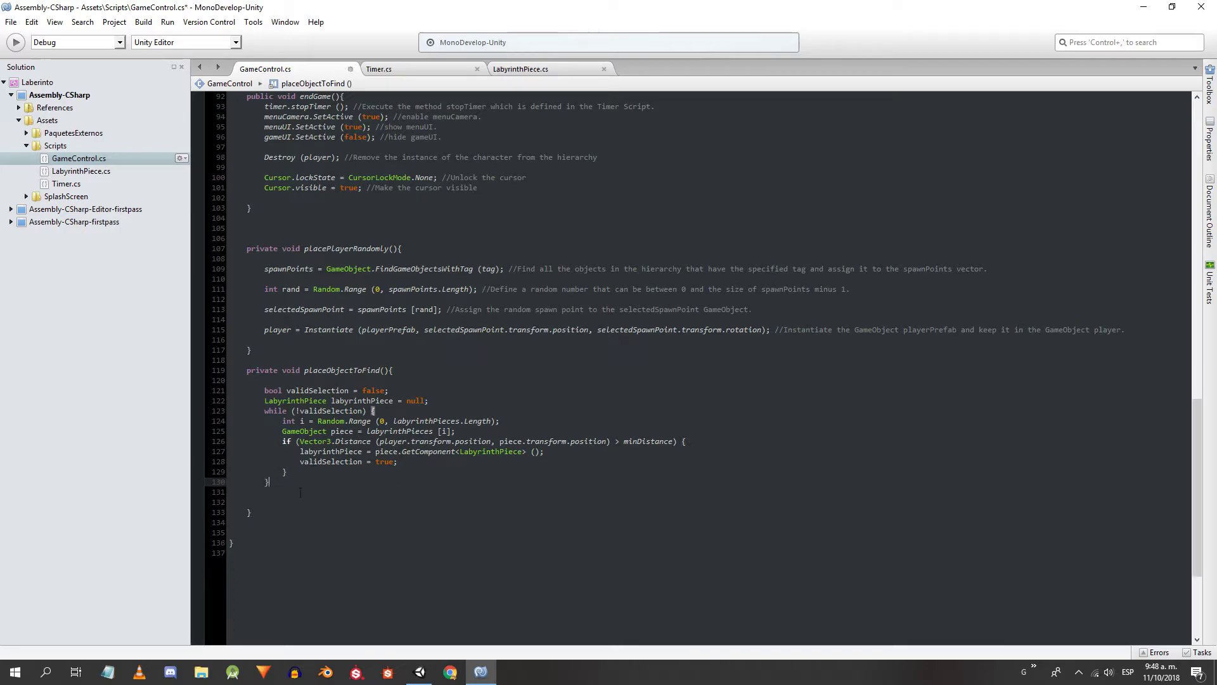
- After the while loop, add objectToFindInstance = Instantiate (objectToFind, labyrinthPiece.getRandomPosition (), Quaternion.identity); and delete the blank line at the start of placeObjectToFind
key("Return")
type("objectToFindInstance=Instantiate(objectToFin")
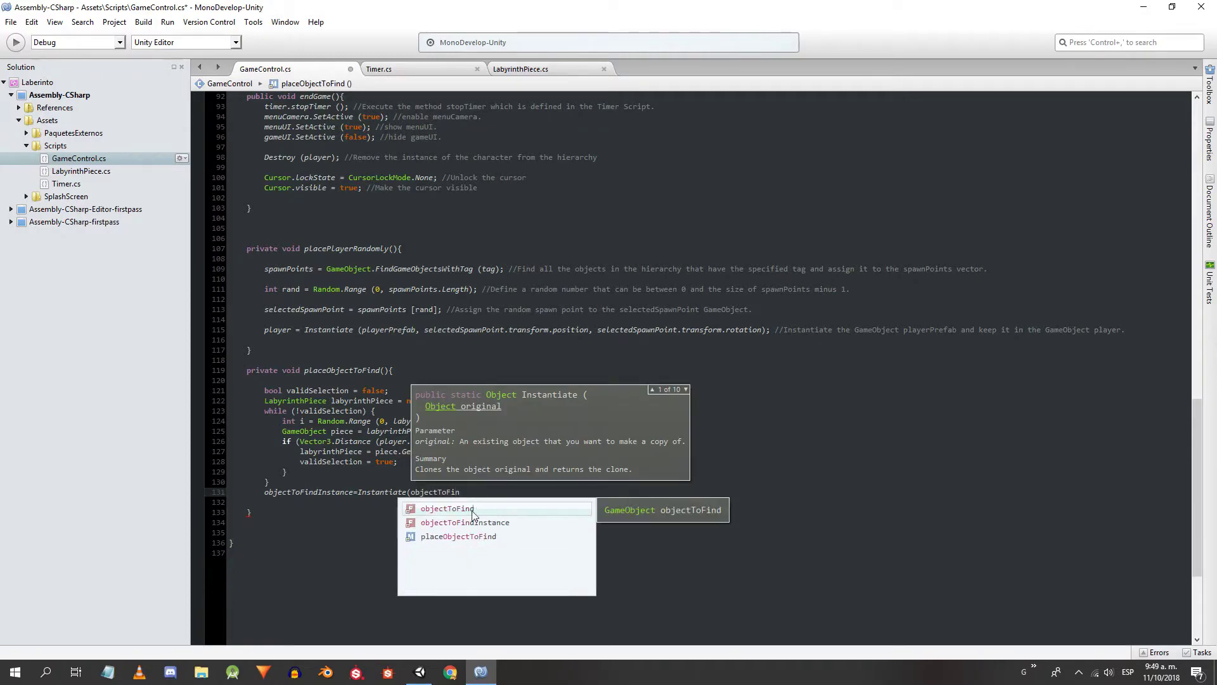
type("d,labyrinthPiece")
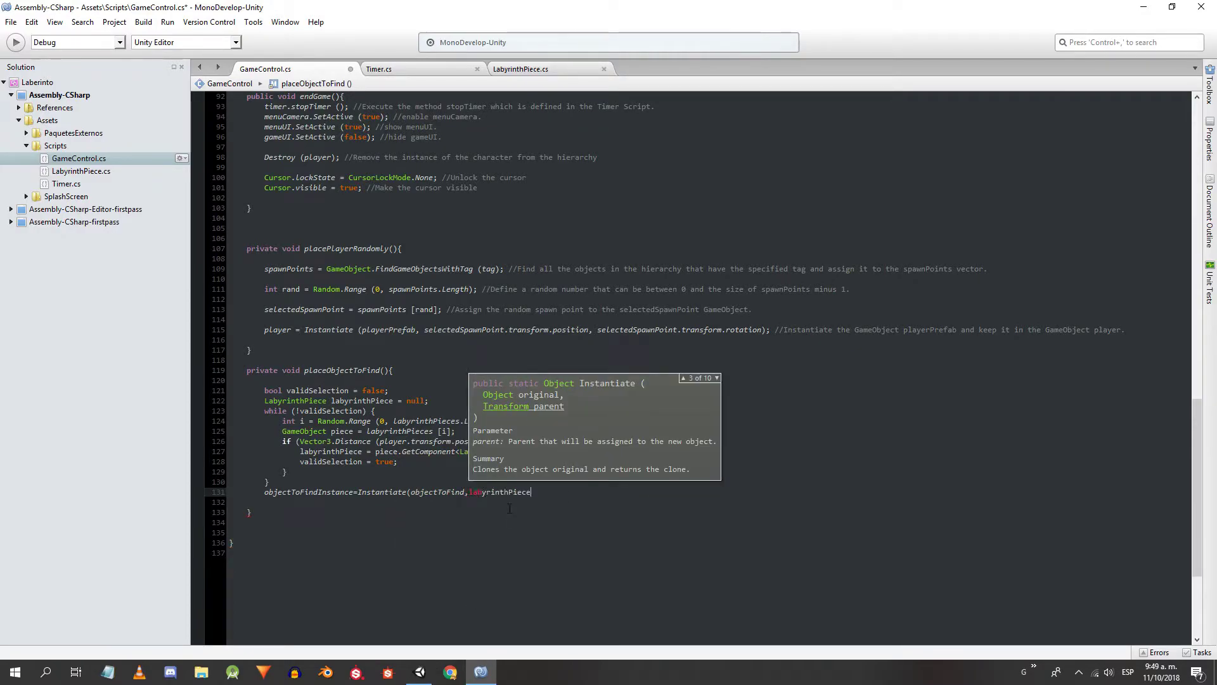
type(".getRandomPosition(")
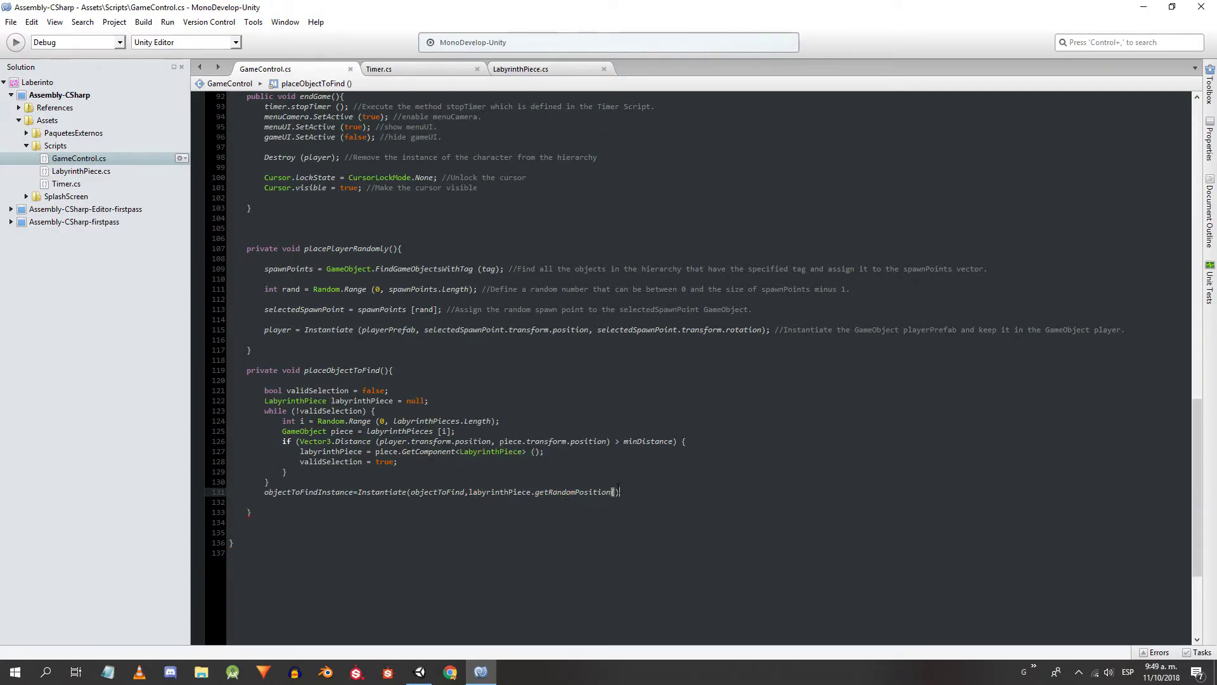
left_click(523, 72)
left_click(367, 250)
left_click(269, 70)
type(",")
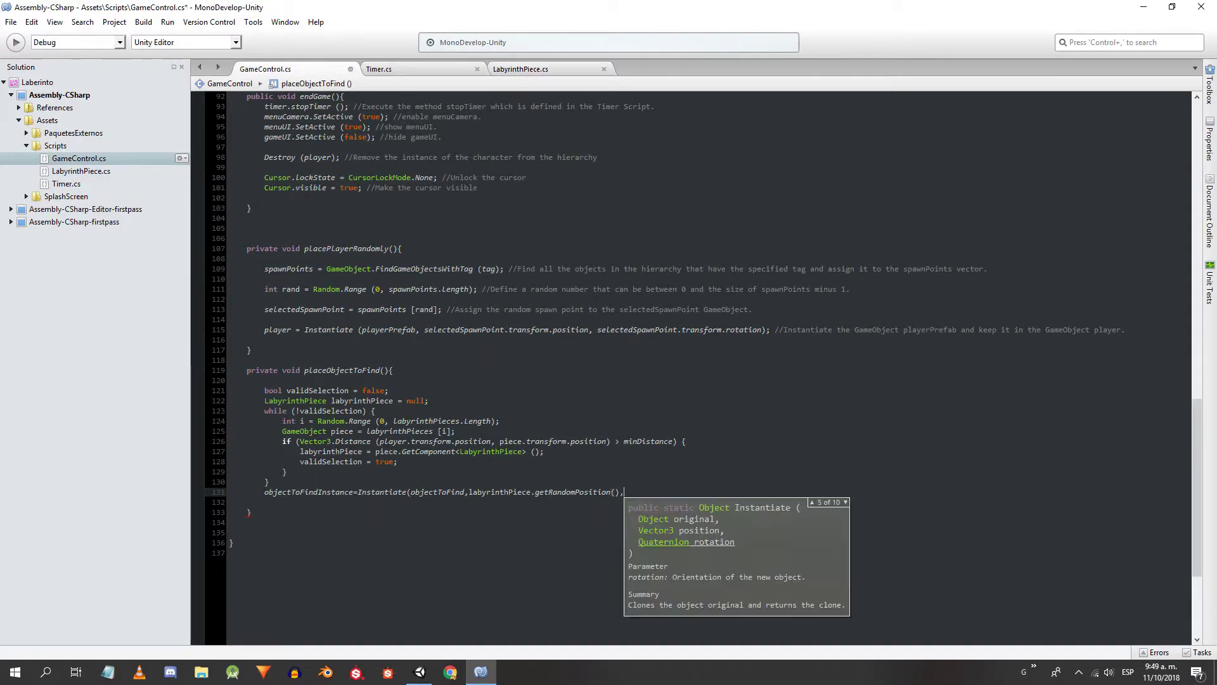
type("Quaternion.identity);")
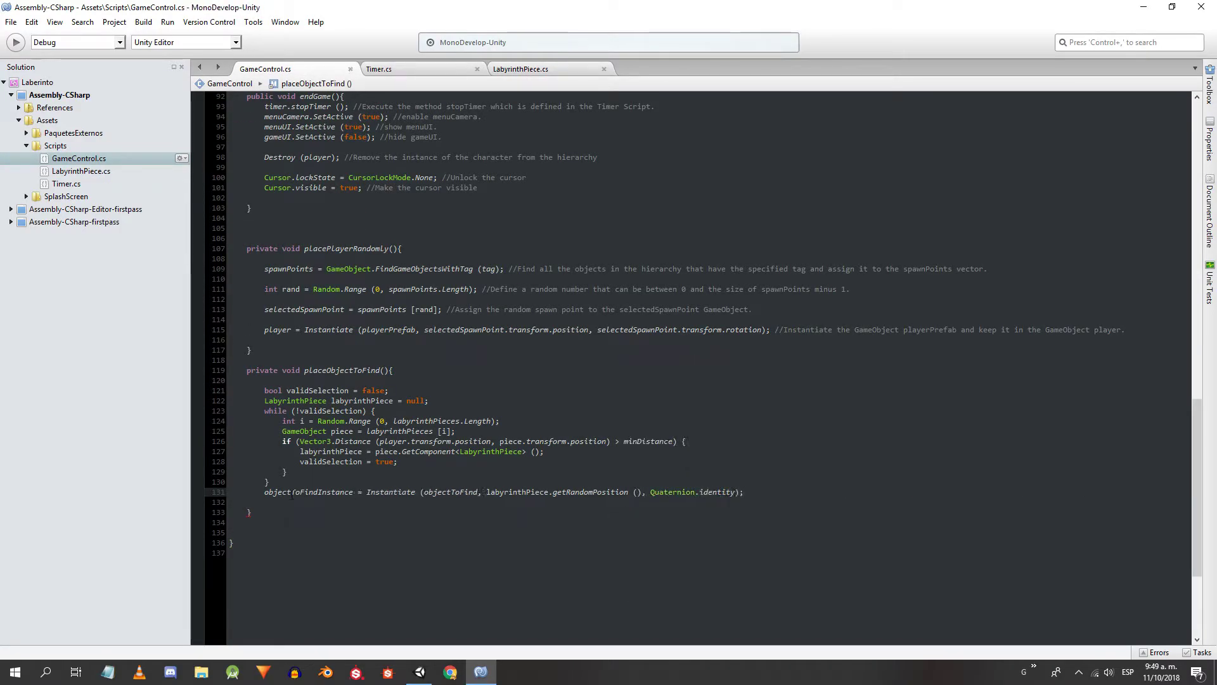
left_click(247, 382)
key("BackSpace")
- In endGame, add Destroy (objectToFindInstance); directly below Destroy (player); and save the script
scroll(375, 514, "up", 6)
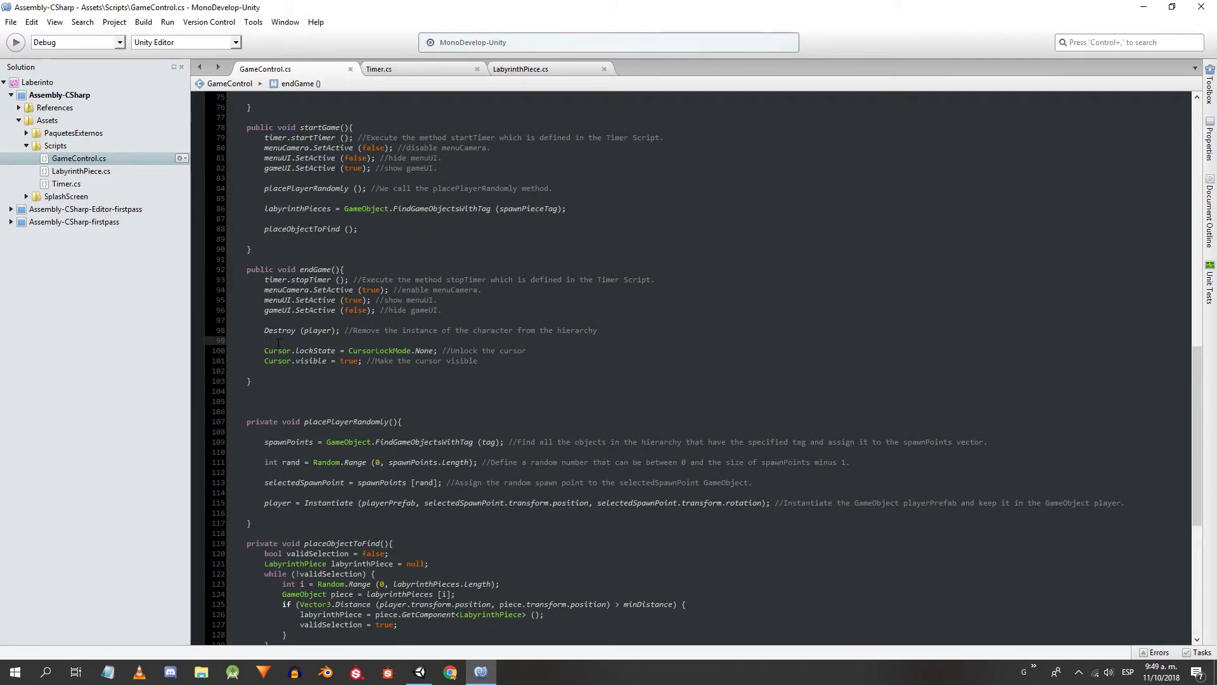
key("Return")
key("Return")
key("Up")
key("Up")
double_click(317, 270)
left_click(329, 341)
type("Destroy (objectTo")
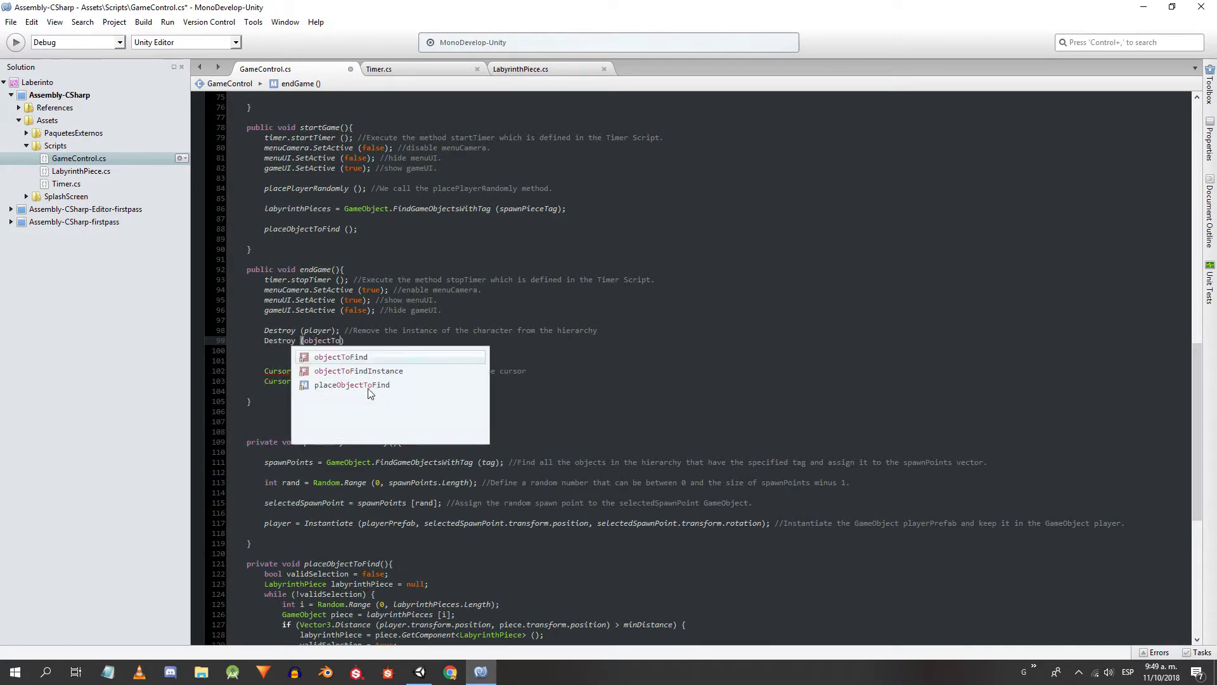
key("Down")
key("Return")
scroll(526, 296, "up", 2)
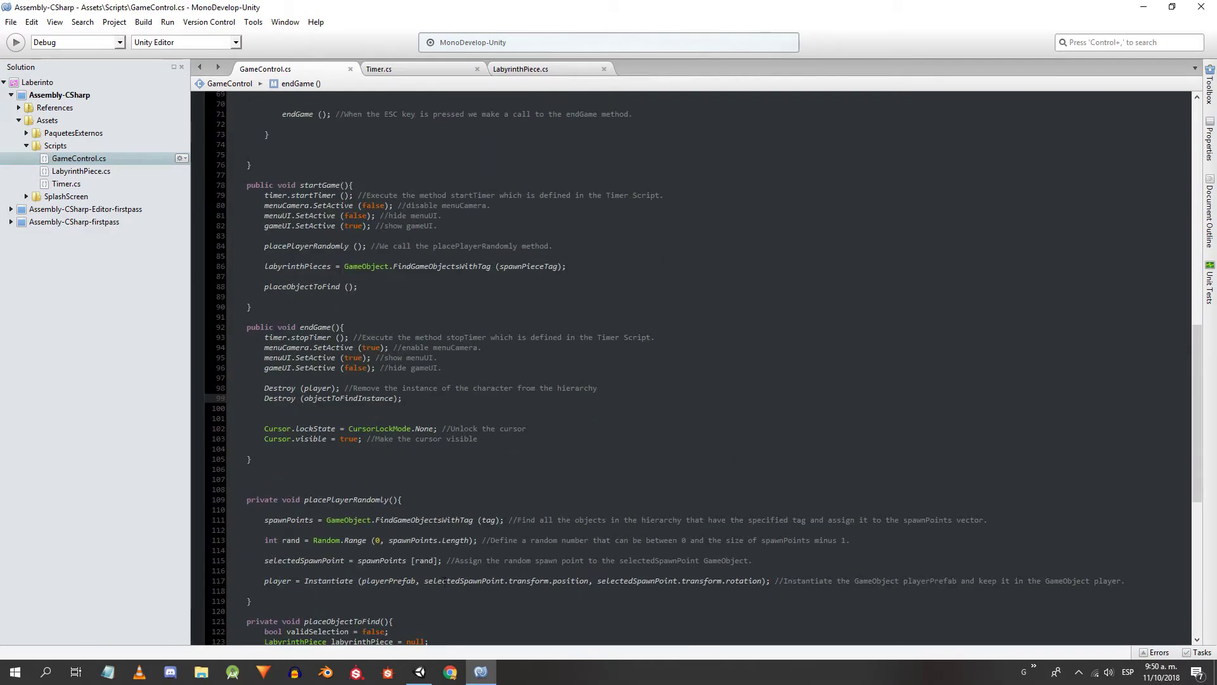
- Switch to Unity and view the whole maze from above in the Scene view, with the Assets folder open
left_click(419, 672)
left_click(557, 87)
left_click(91, 482)
middle_click_drag(368, 314, 401, 236)
left_click(15, 492)
left_click(31, 481)
left_click(35, 550)
middle_click_drag(401, 236, 398, 236)
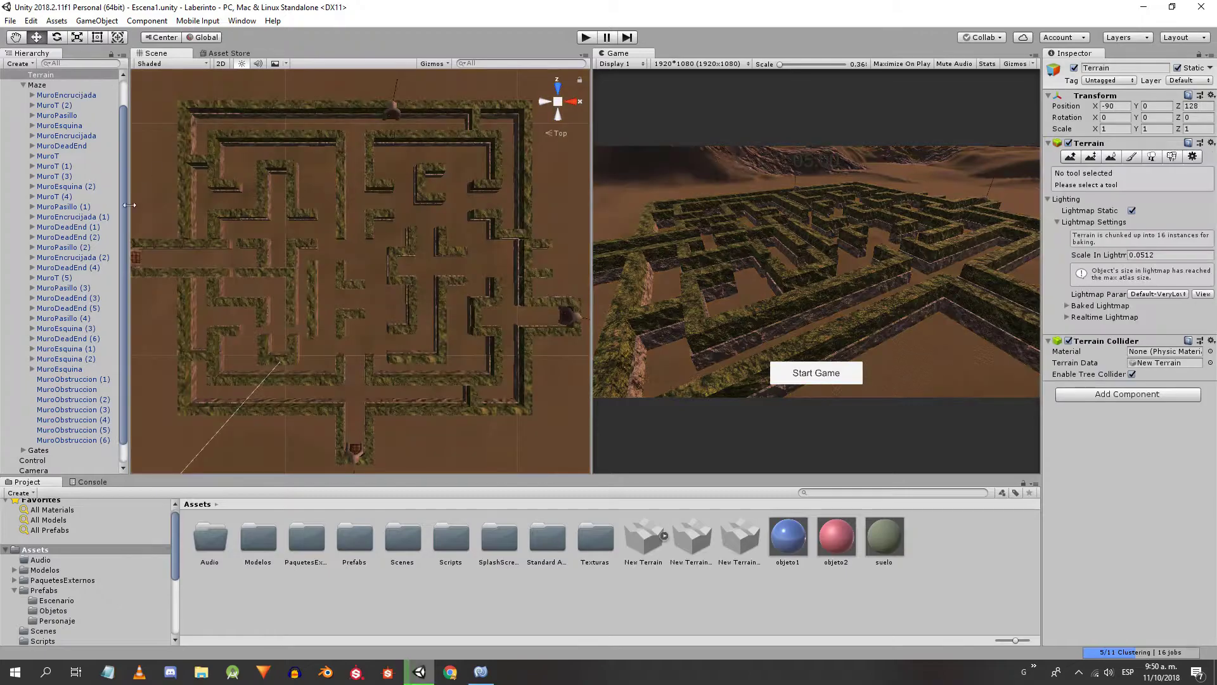
scroll(37, 443, "down", 3)
- Select the Control object, set its Timer to 2 minutes and 0 seconds, and start Play mode
left_click(35, 440)
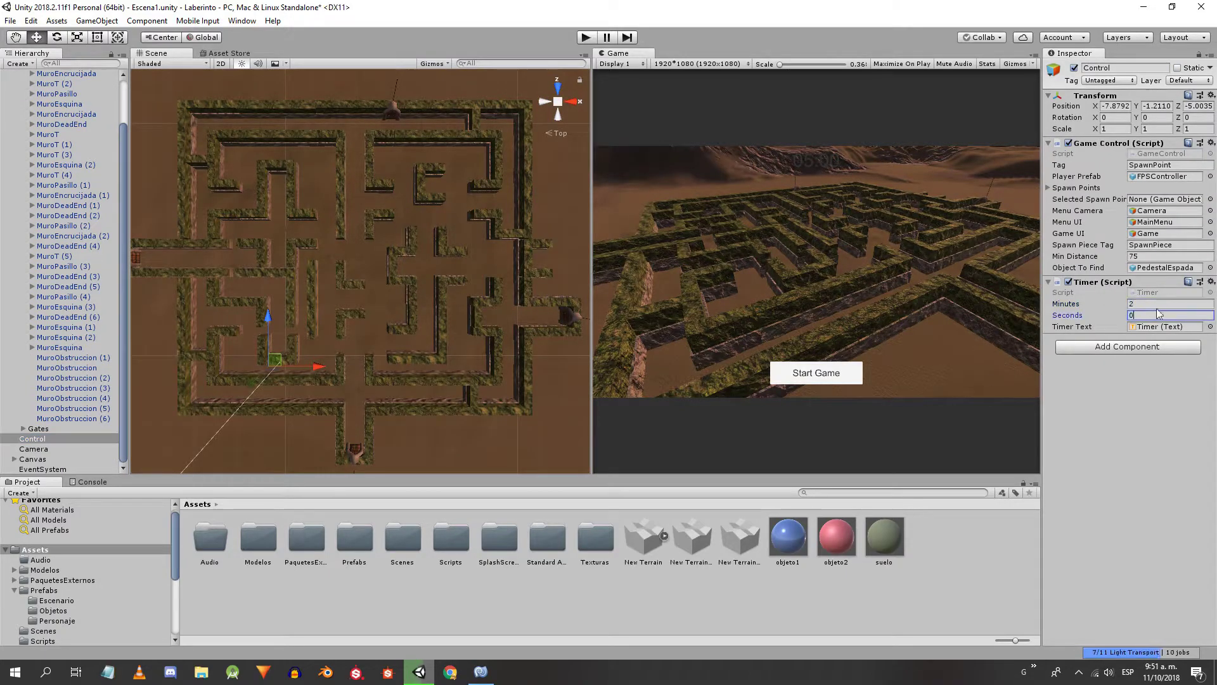
scroll(421, 239, "down", 1)
left_click(587, 38)
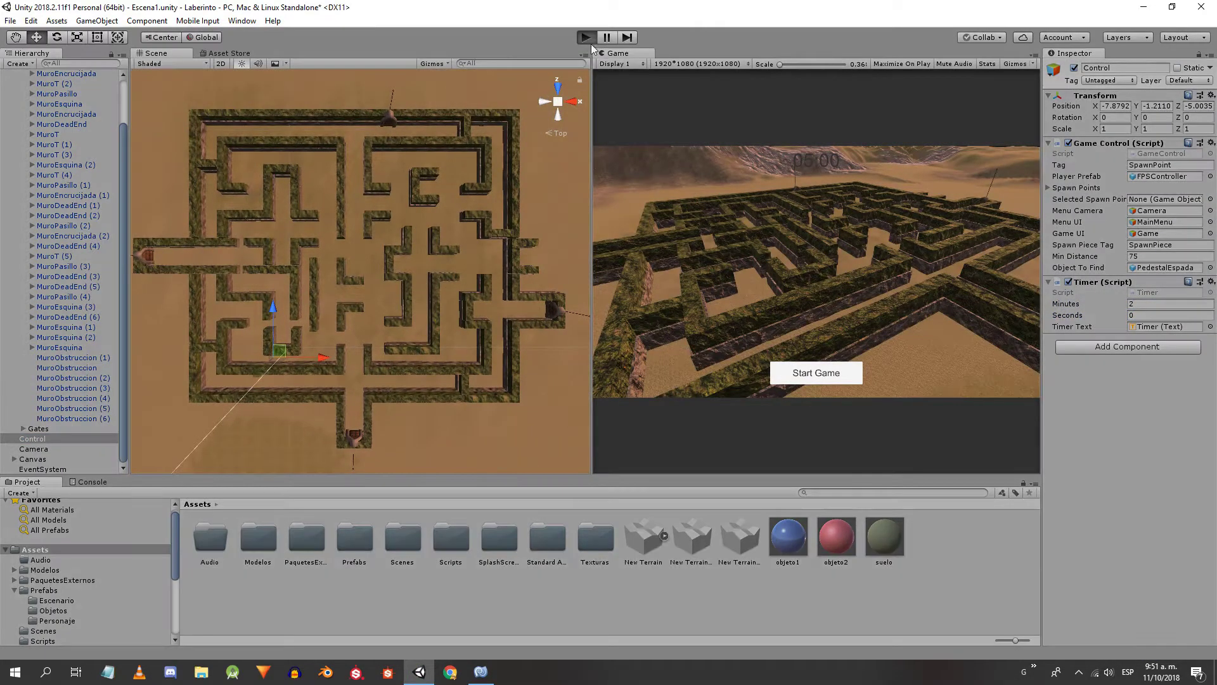
- Start the game, walk the player forward, and look over the maze from above for the spawned object
left_click(804, 371)
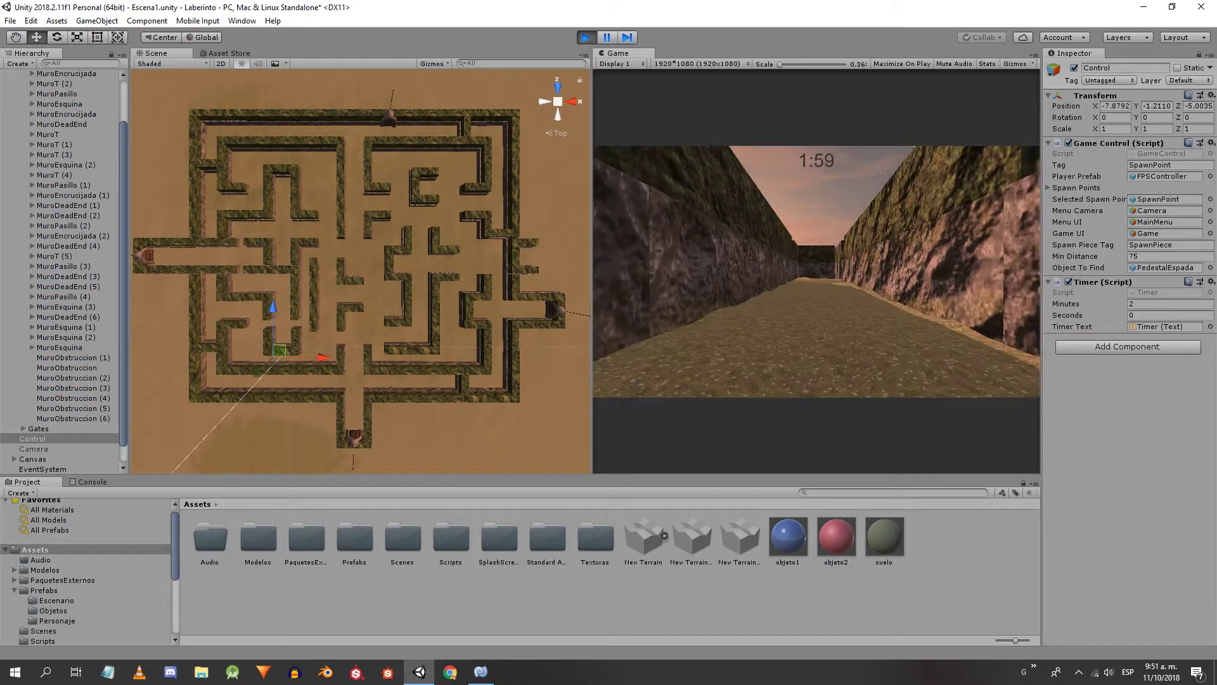
key("w")
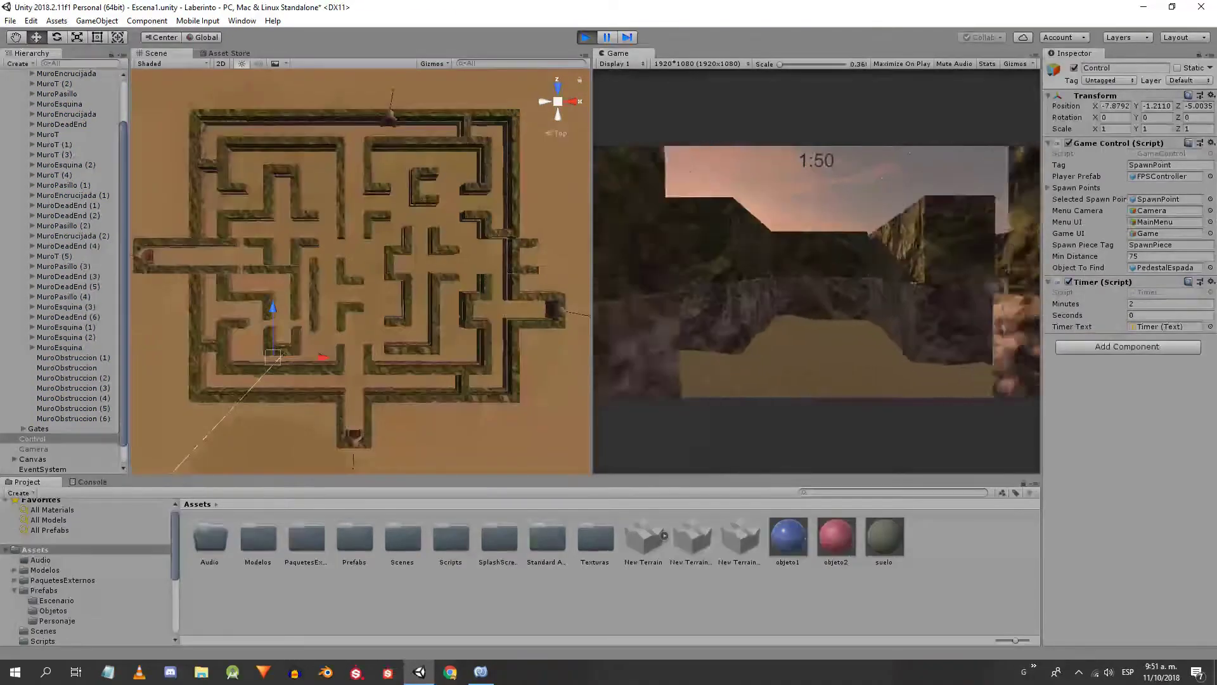
key("Escape")
left_click(425, 264)
scroll(427, 188, "up", 10)
right_click_drag(381, 222, 482, 253)
scroll(451, 234, "down", 10)
scroll(46, 455, "down", 3)
- Select the FPSController clone and run the player through the maze to the sword pedestal
double_click(47, 455)
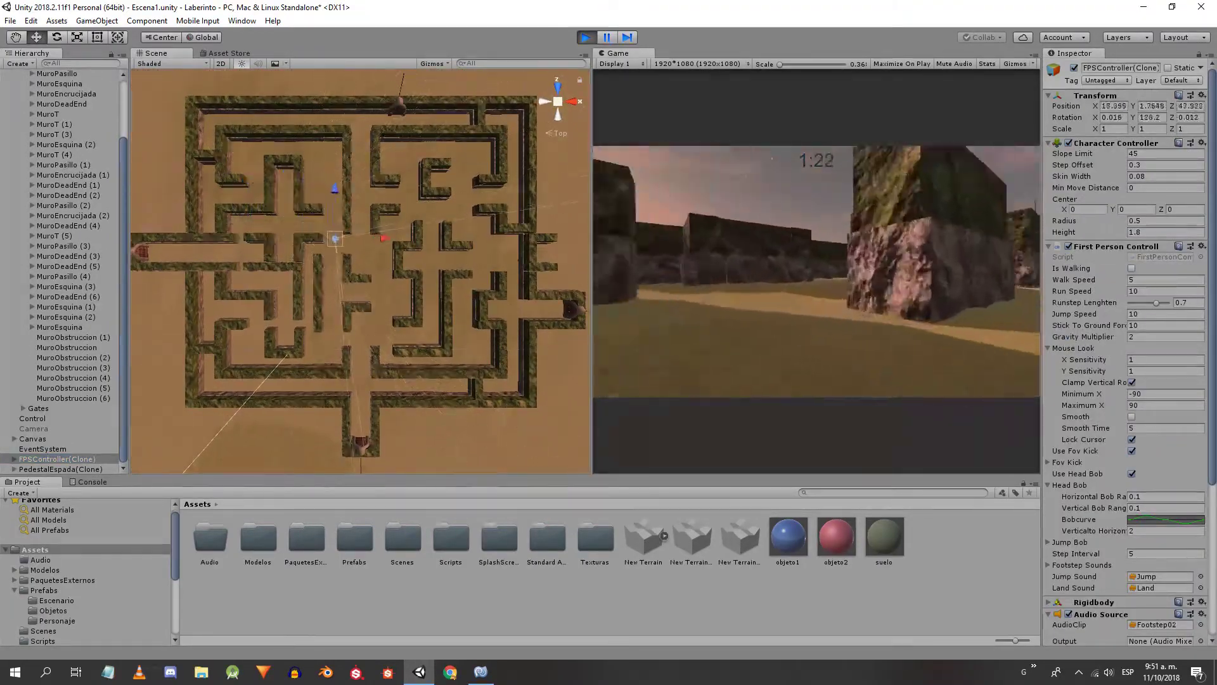
key("shift+w")
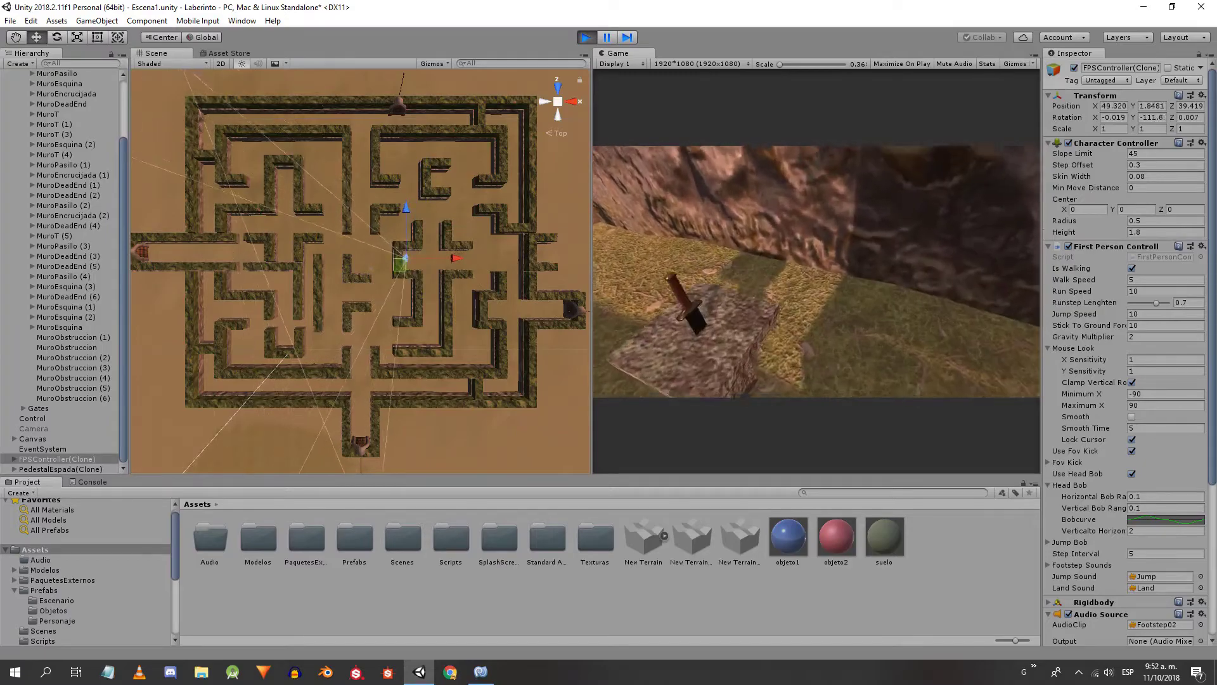
key("s")
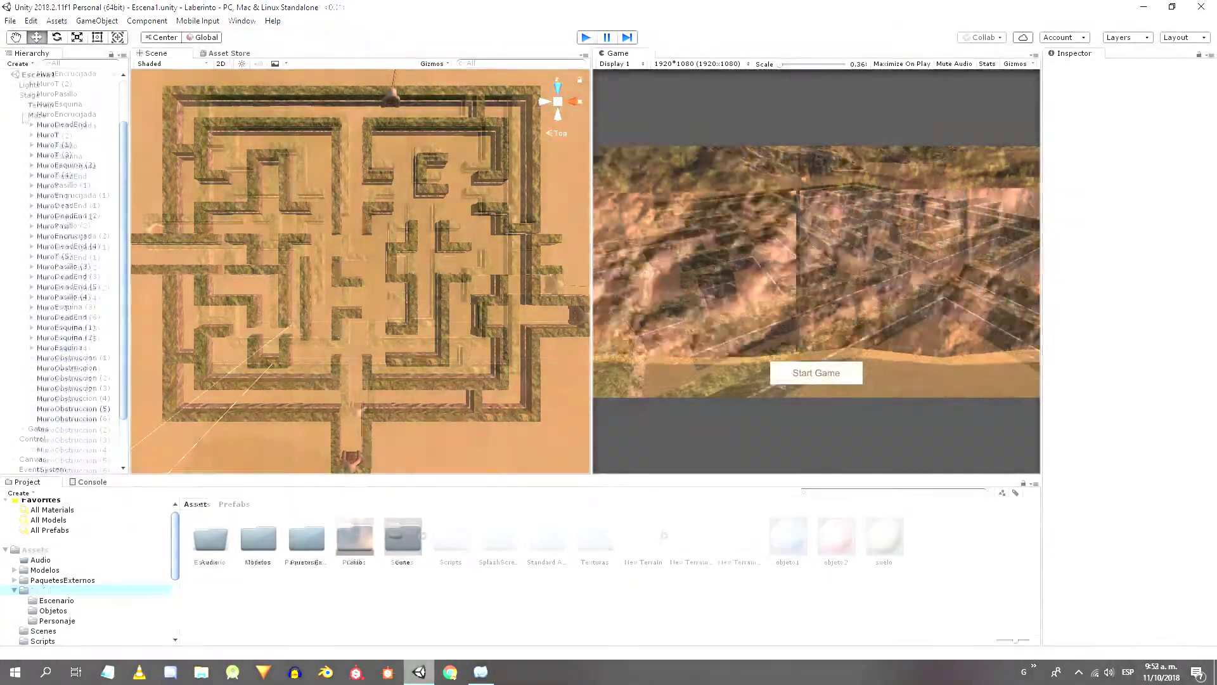
- Create an empty child object named SpawnArea under Maze
left_click(46, 116)
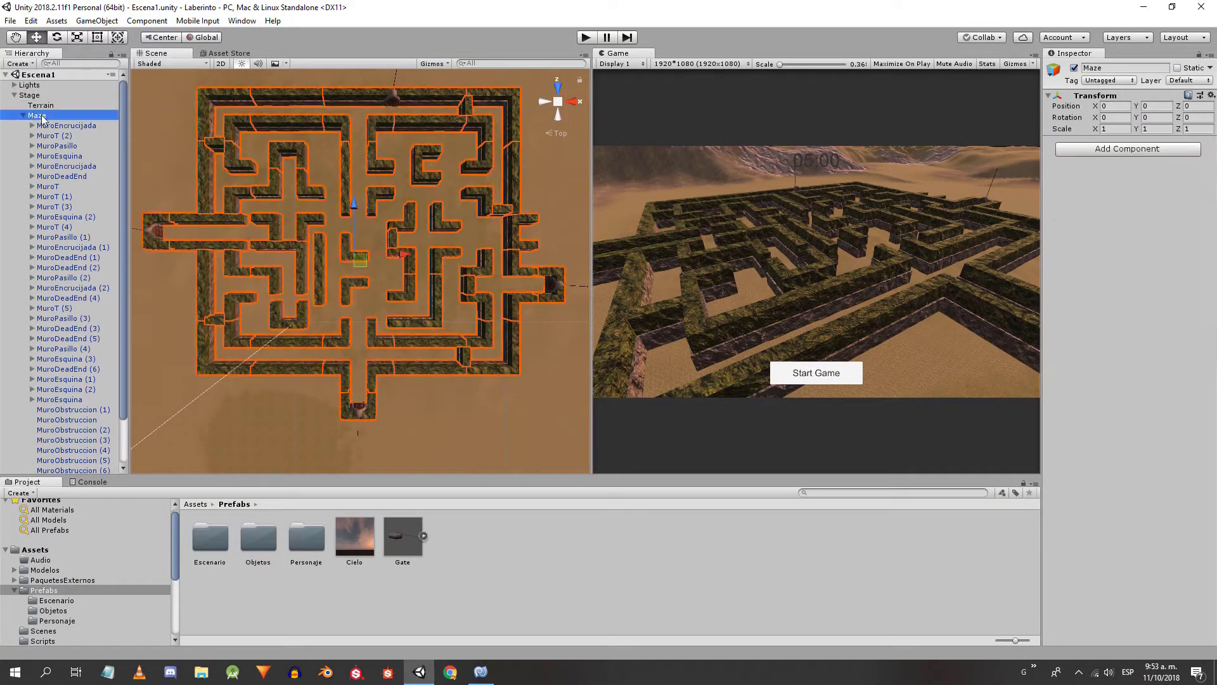
key("alt+shift+n")
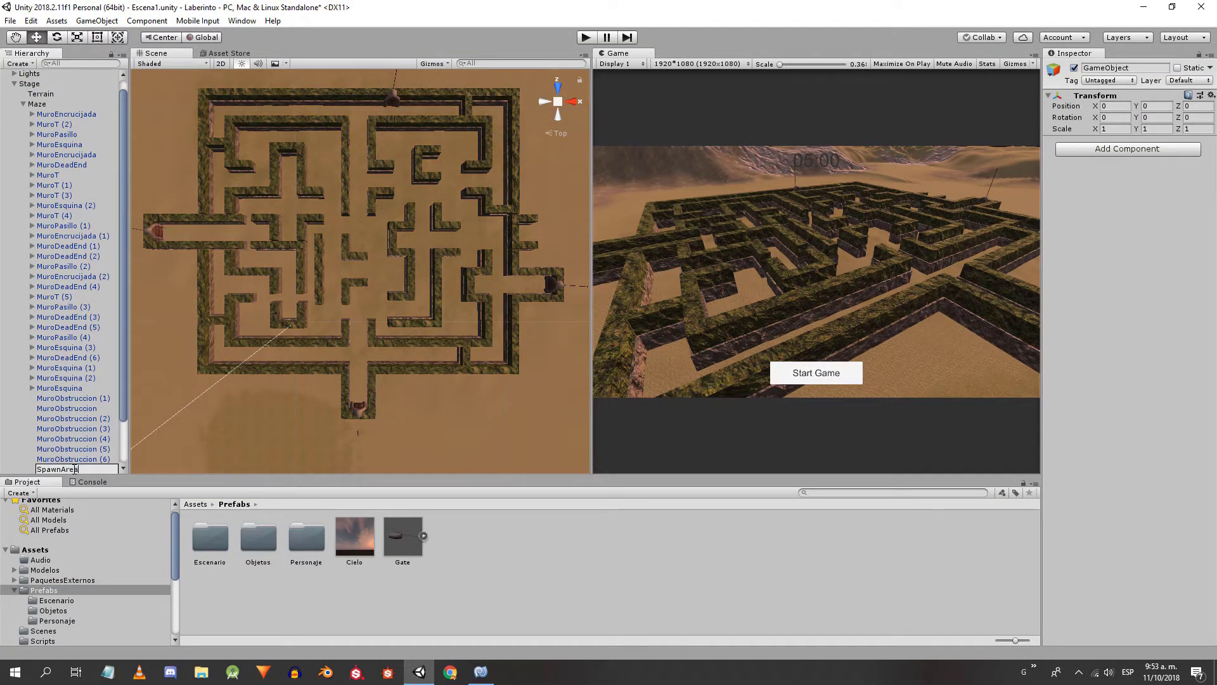
key("Return")
- Move SpawnArea from the origin over the maze, to about X 352.28, Z 644
double_click(75, 469)
right_click_drag(309, 317, 375, 299)
left_click(559, 84)
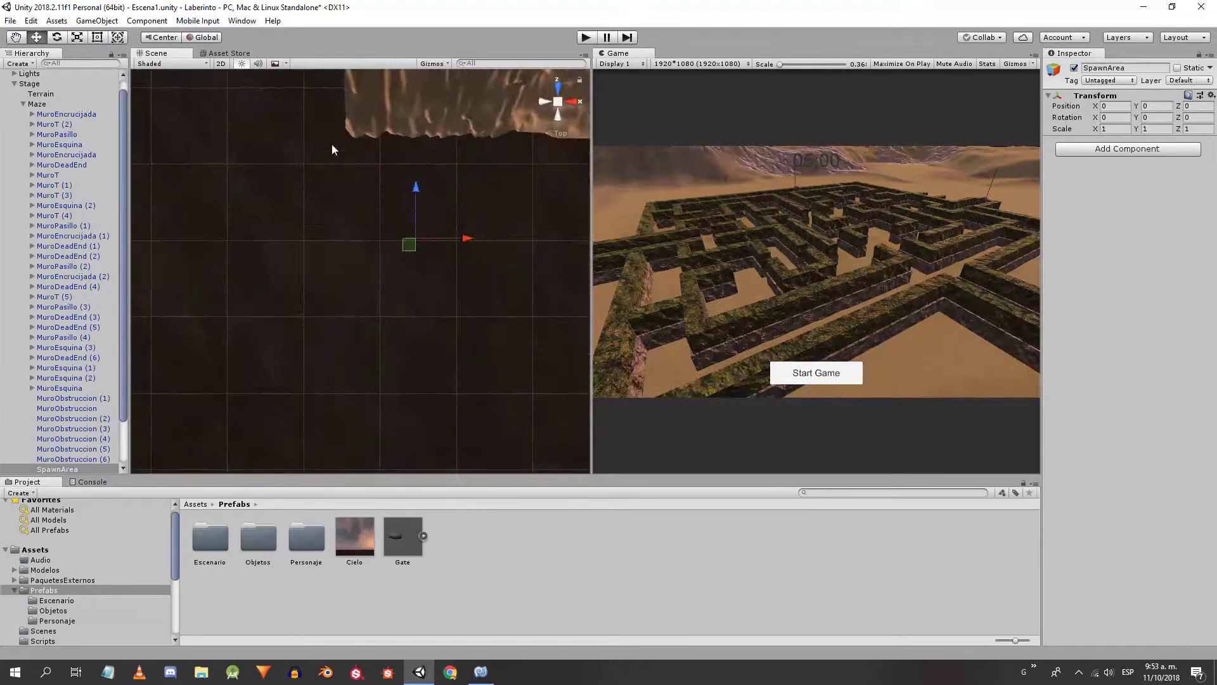
middle_click_drag(333, 146, 283, 295)
left_click_drag(367, 337, 367, 165)
scroll(283, 218, "down", 5)
left_click_drag(320, 203, 533, 204)
key("f")
right_click_drag(380, 204, 196, 279)
left_click_drag(197, 346, 263, 345)
left_click(558, 86)
scroll(436, 280, "down", 10)
middle_click_drag(483, 314, 471, 310)
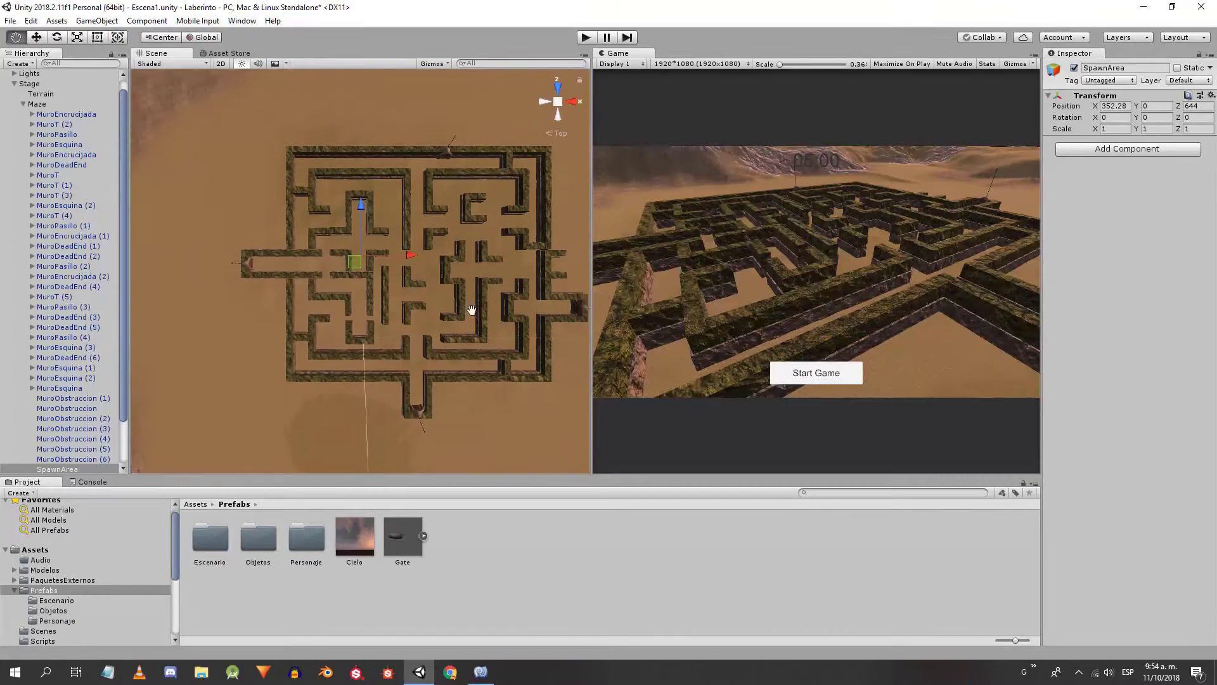
- Position SpawnArea at X 361.5, Z 593, where the two passages meet in the lower-left part of the maze
scroll(371, 271, "up", 3)
left_click_drag(390, 331, 391, 335)
middle_click_drag(391, 352, 401, 295)
scroll(401, 296, "up", 3)
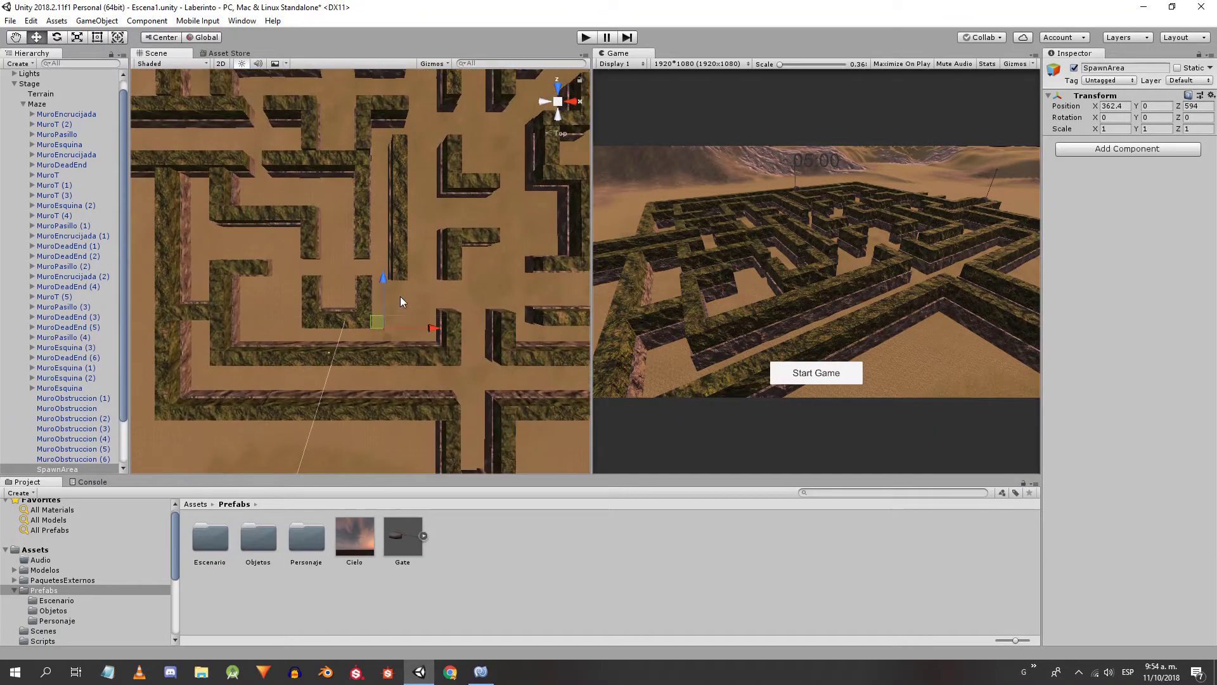
left_click(558, 102)
scroll(392, 295, "up", 3)
left_click_drag(392, 295, 386, 302)
middle_click_drag(386, 303, 385, 315)
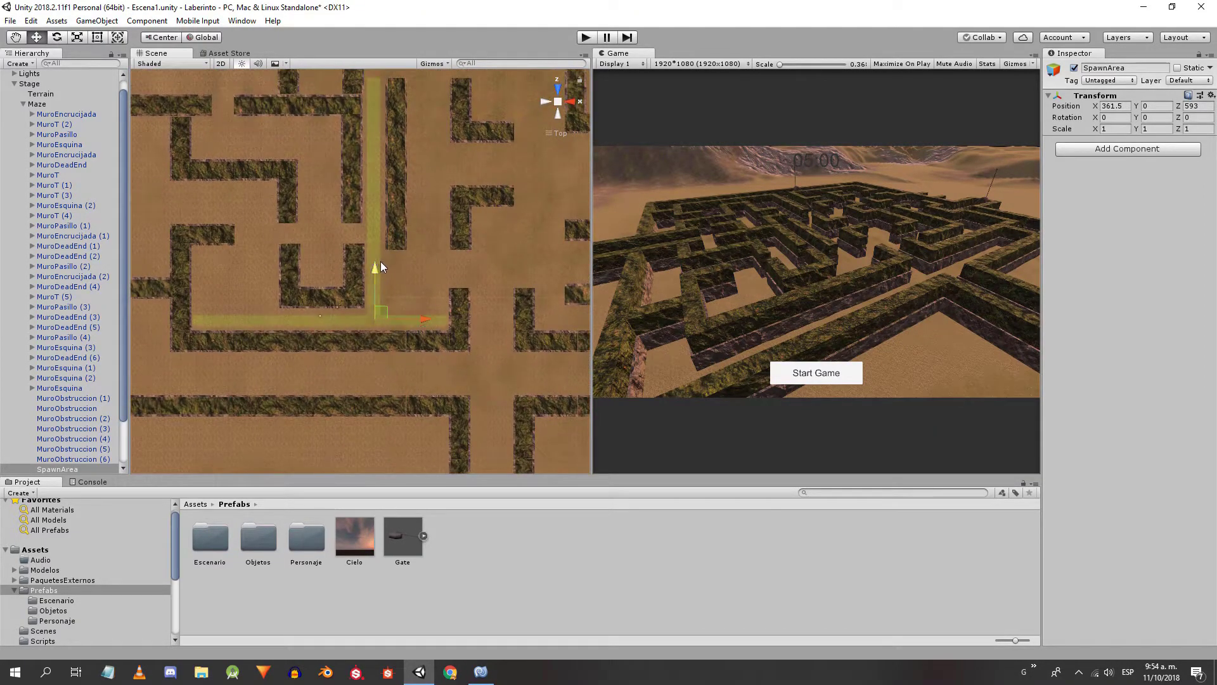
- Add empty child points A1 and A2 to SpawnArea, at X 12.1 and X -33.1 along the horizontal passage
scroll(65, 432, "down", 1)
right_click(66, 431)
left_click(95, 536)
left_click(77, 441)
type("A1")
key("Return")
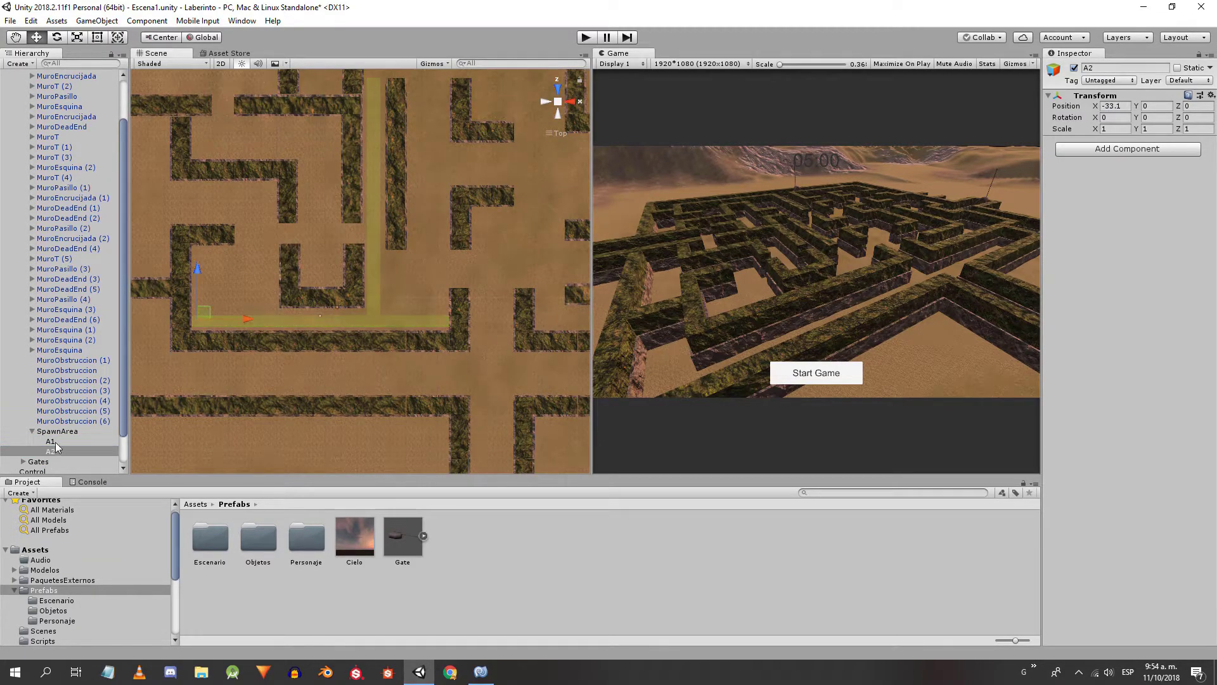
- Duplicate point A1 into B1 and B2, and move B2 toward the upper end of the vertical passage
left_click(51, 442)
key("ctrl+d")
key("ctrl+d")
left_click(76, 467)
type("B2")
key("Return")
scroll(380, 265, "down", 5)
middle_click_drag(379, 265, 376, 298)
left_click_drag(371, 300, 388, 93)
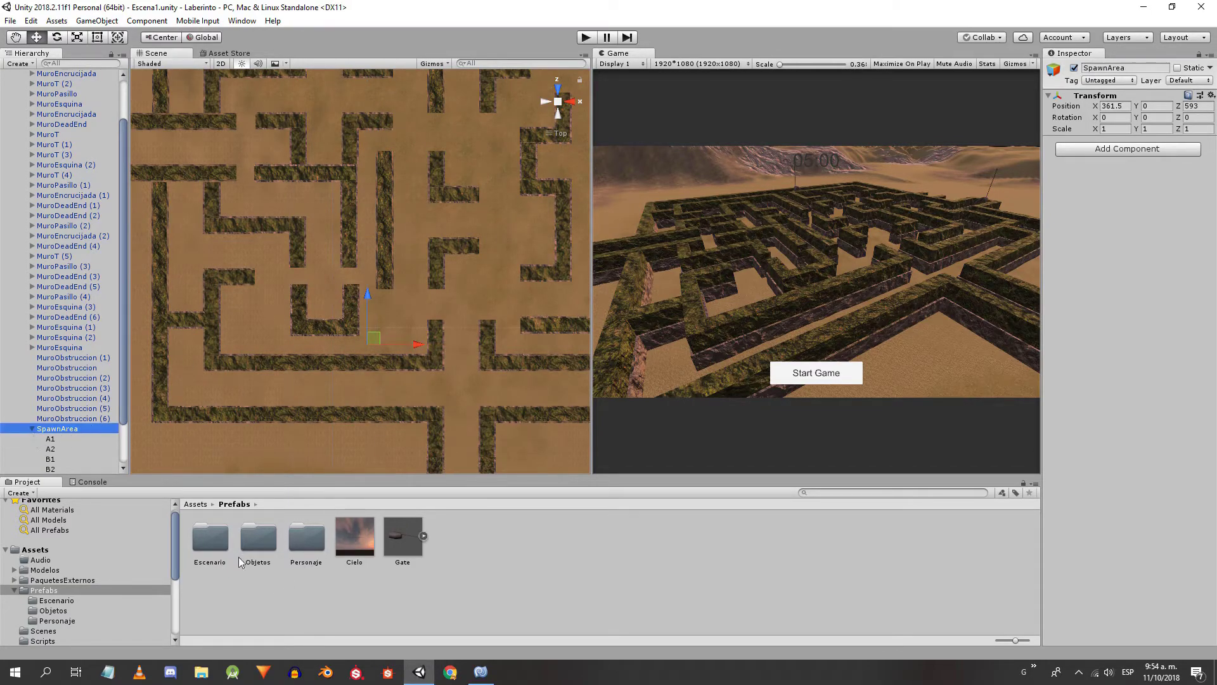
- Save SpawnArea as a prefab in the Prefabs/Escenario folder
double_click(202, 543)
left_click_drag(505, 560, 505, 560)
- Attach the LabyrinthPiece script to SpawnArea, assign its points A1, A2, B1 and B2, and apply the prefab changes
left_click(64, 429)
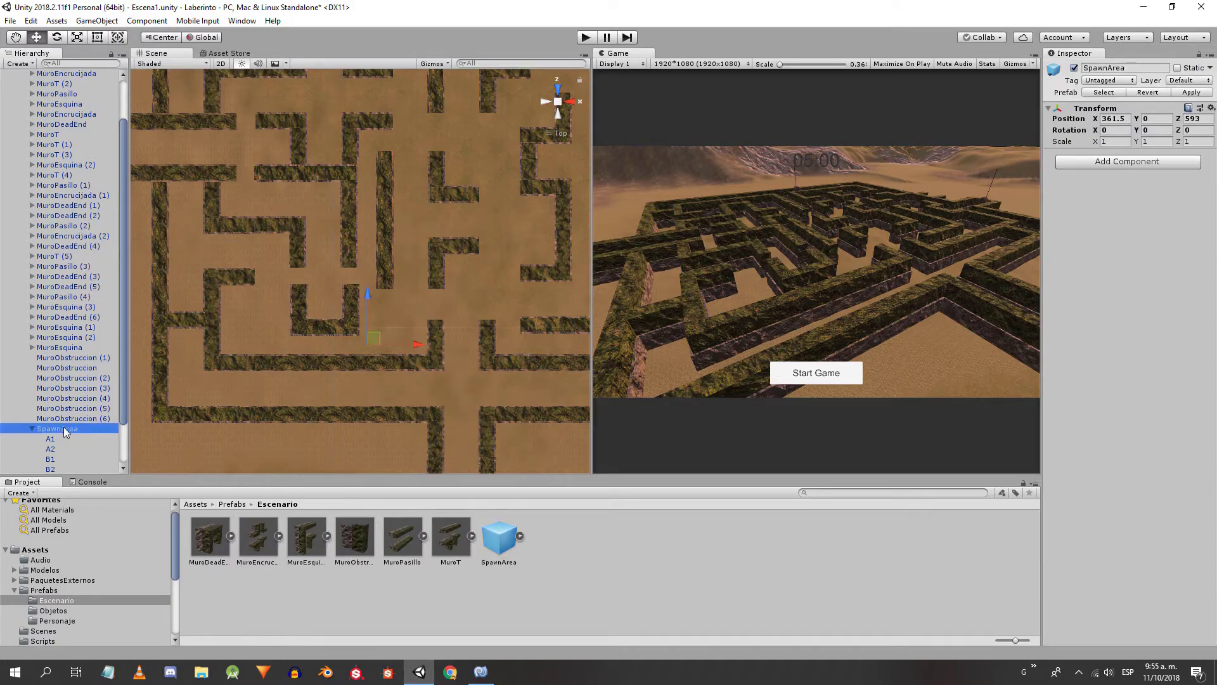
left_click_drag(259, 539, 1065, 155)
left_click_drag(52, 441, 52, 442)
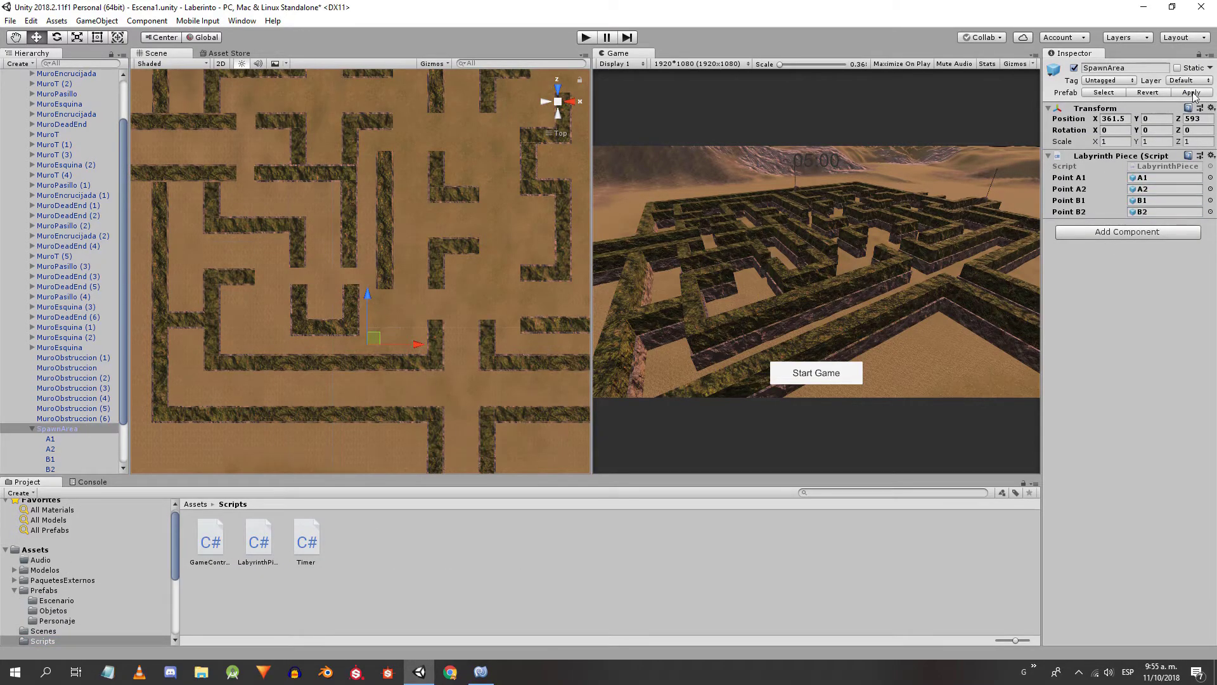
- Duplicate SpawnArea and move the copy to X 423.2, Z 593, in the lower-right part of the maze
left_click(59, 429)
scroll(478, 261, "down", 8)
middle_click_drag(478, 262, 390, 274)
scroll(363, 340, "up", 6)
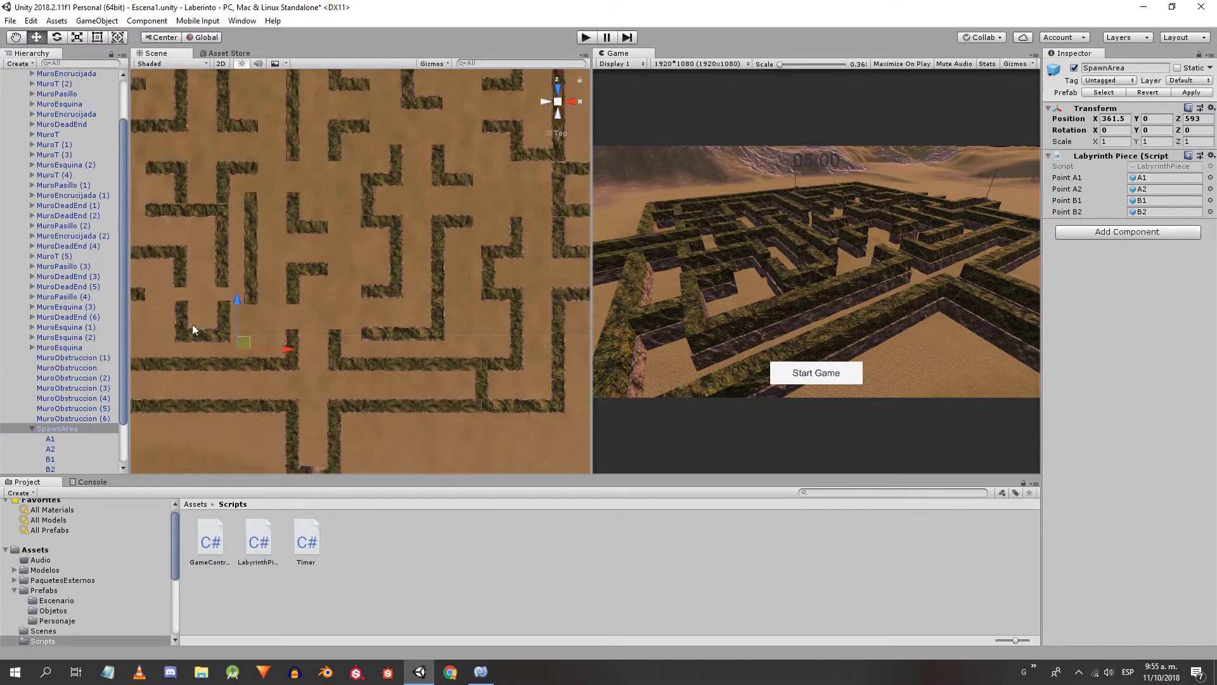
key("ctrl+d")
left_click_drag(284, 348, 284, 348)
- Adjust the points of SpawnArea (1) to fit its passages, with B2 at about Z 33
left_click(51, 429)
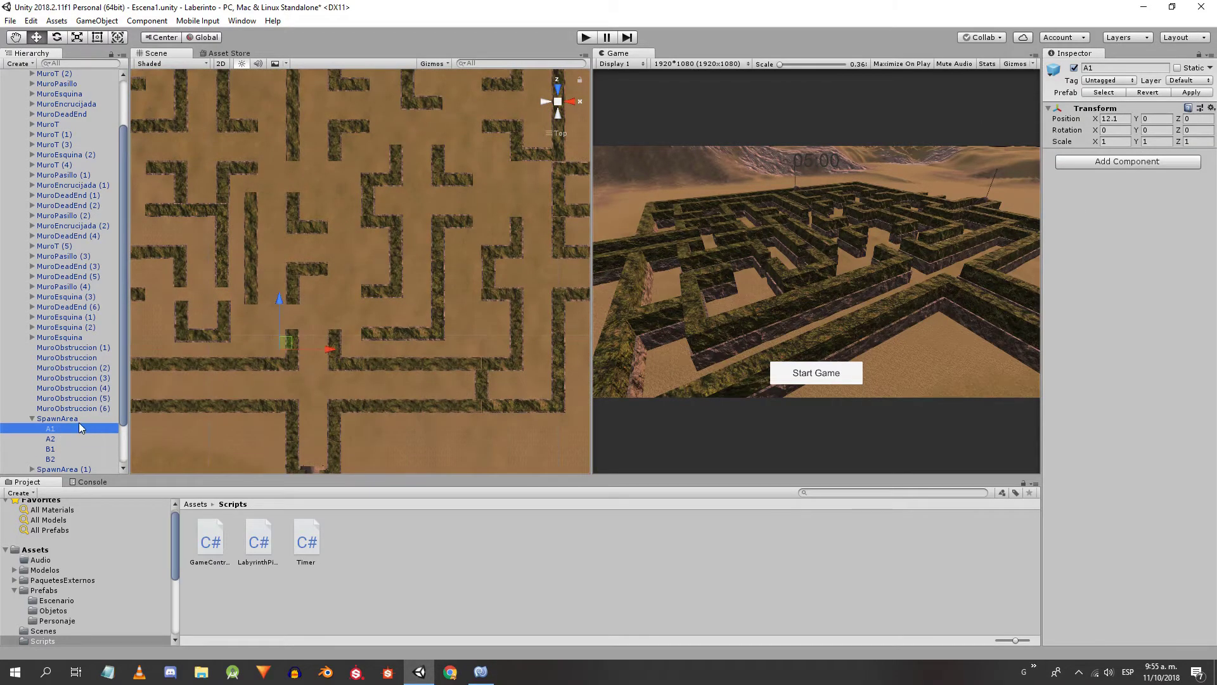
left_click(63, 469)
scroll(63, 457, "down", 2)
left_click(31, 418)
left_click(50, 429)
left_click(50, 438)
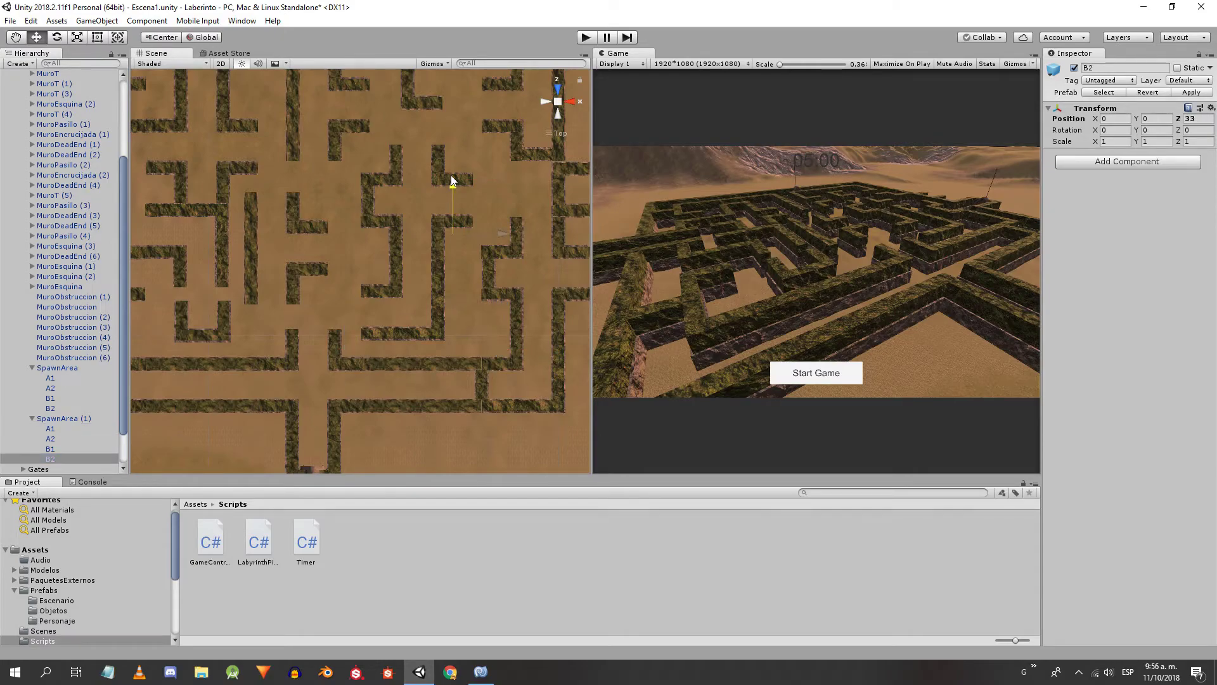
- Duplicate SpawnArea (1) and move the copy up into the upper half of the maze, to about Z 654
left_click(57, 418)
middle_click_drag(437, 335, 474, 401)
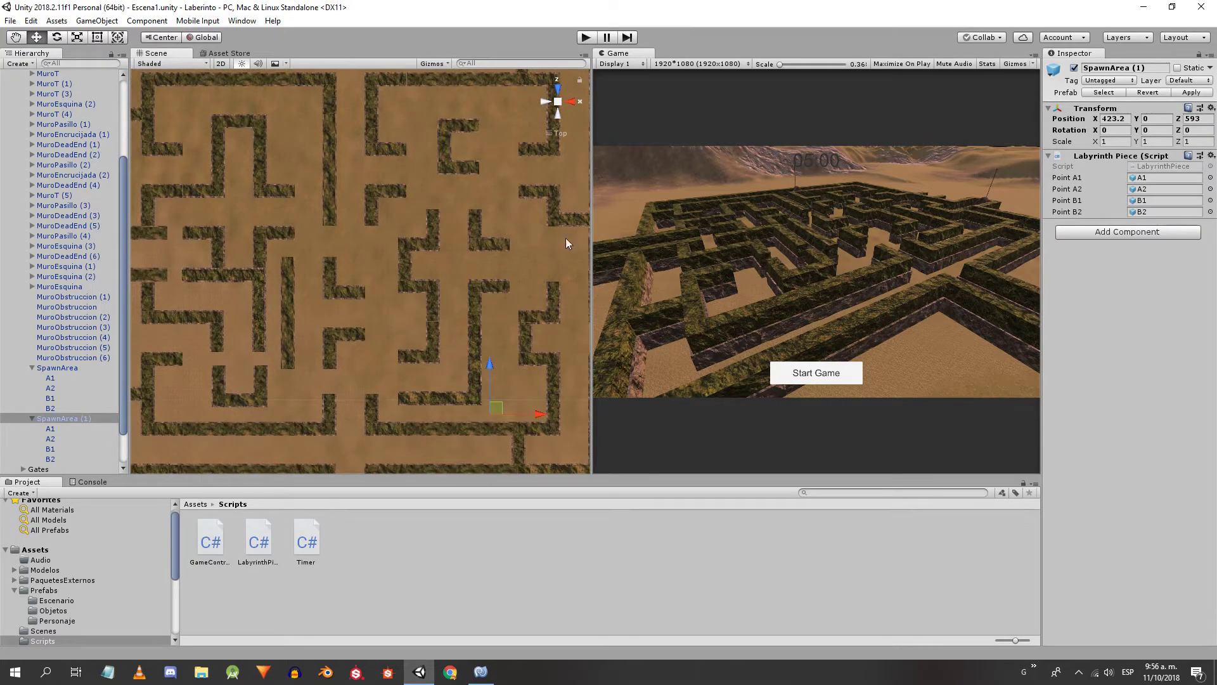
scroll(380, 261, "down", 5)
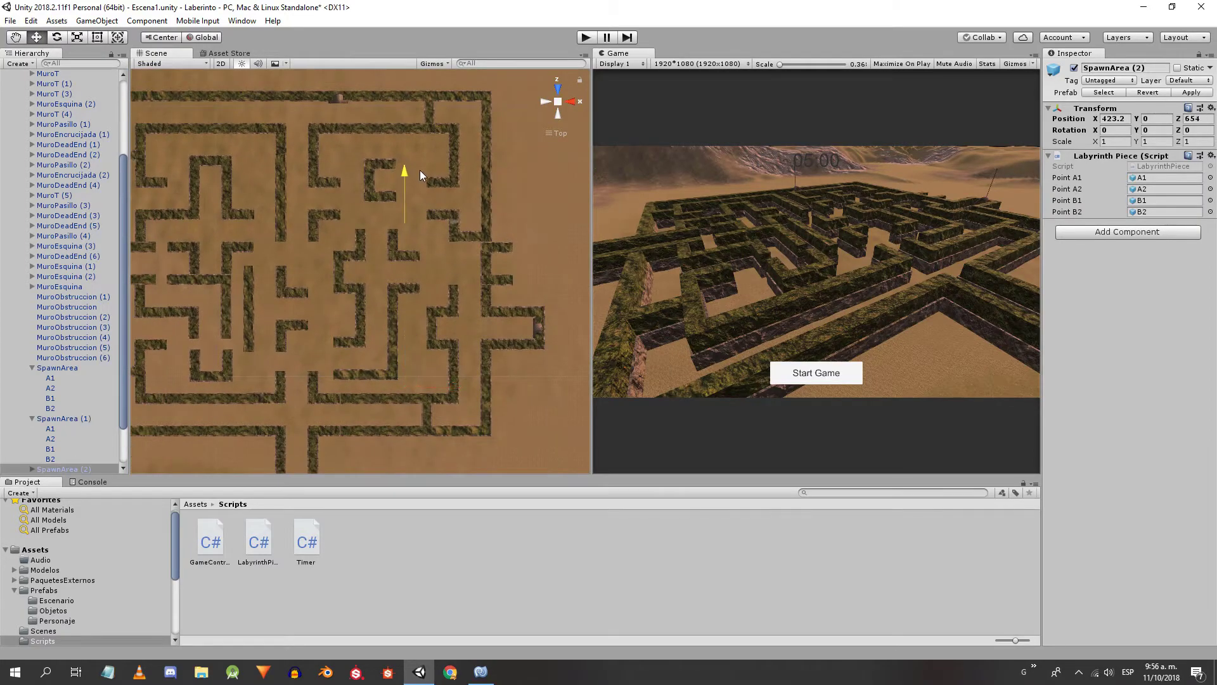
- Move points A1 and A2 of SpawnArea (2) to span its passage, with A1 at X 4.68
double_click(55, 470)
scroll(55, 457, "down", 3)
left_click(32, 393)
left_click(50, 404)
left_click(49, 415)
scroll(418, 273, "down", 4)
left_click_drag(445, 273, 414, 272)
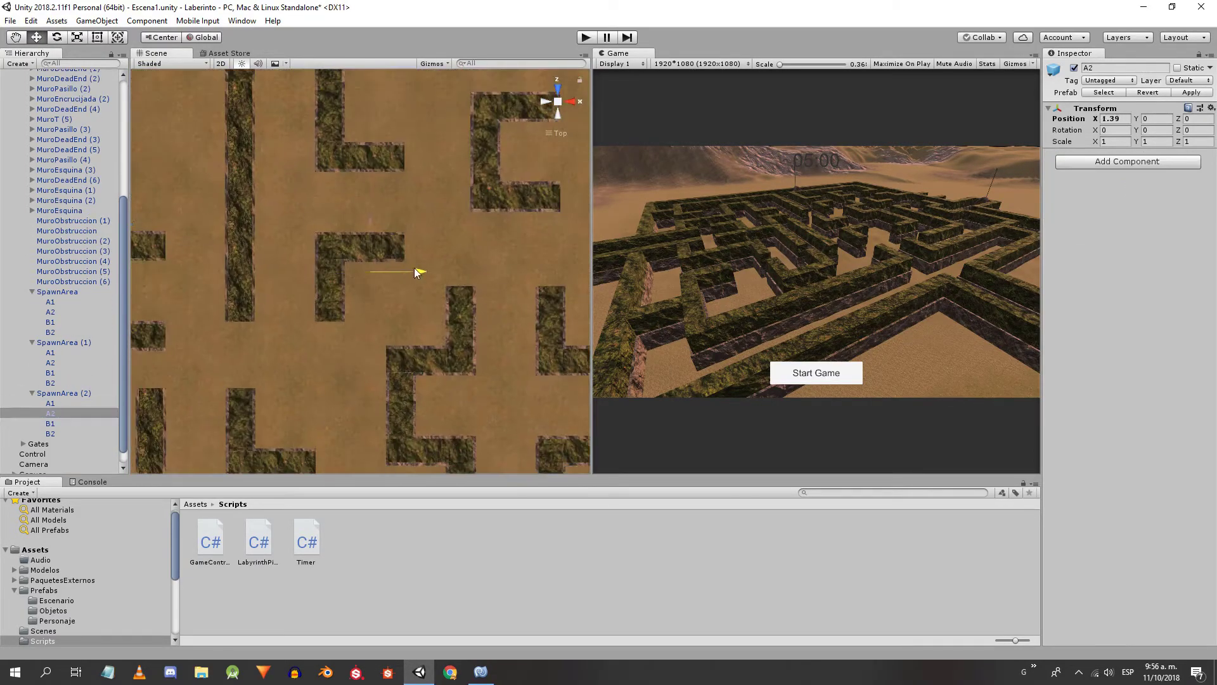
- Adjust points B2 and B1 of SpawnArea (2) to fit the vertical stretch of its passage
left_click(51, 434)
scroll(381, 254, "down", 4)
left_click_drag(362, 223, 368, 233)
left_click(52, 424)
left_click(52, 403)
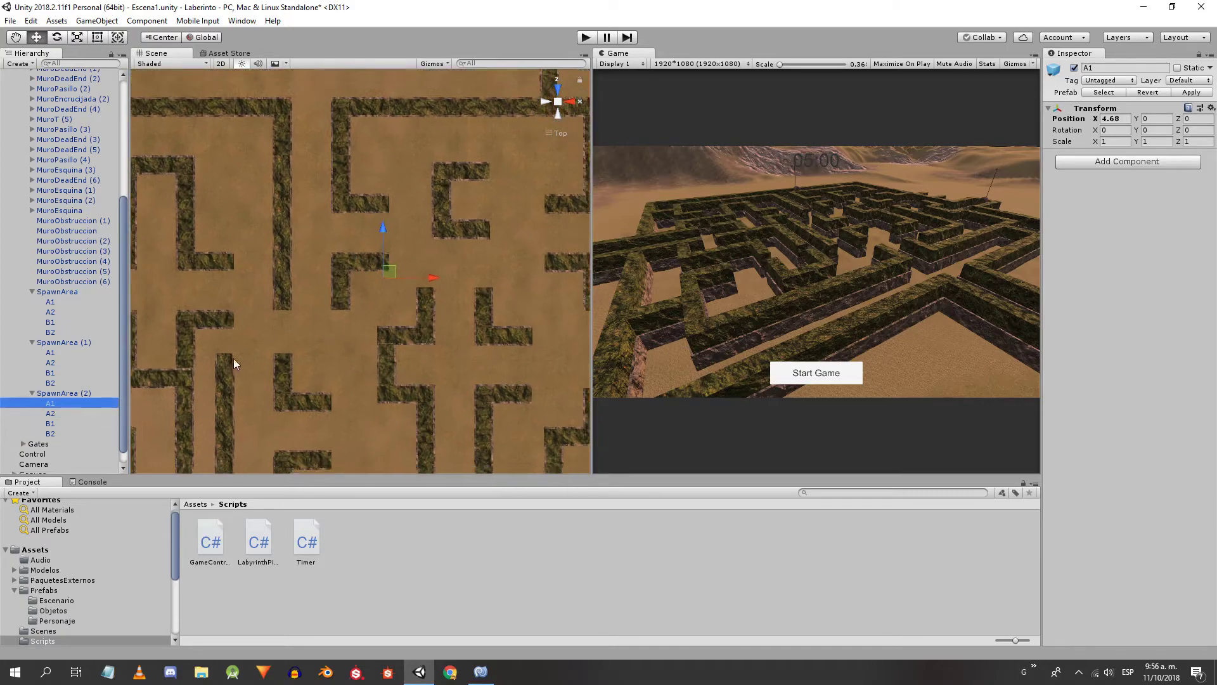
- Duplicate SpawnArea (2), move the copy to X 381.9, Z 612.3, and adjust its points to the central passage
left_click(62, 394)
middle_click_drag(485, 271, 367, 116)
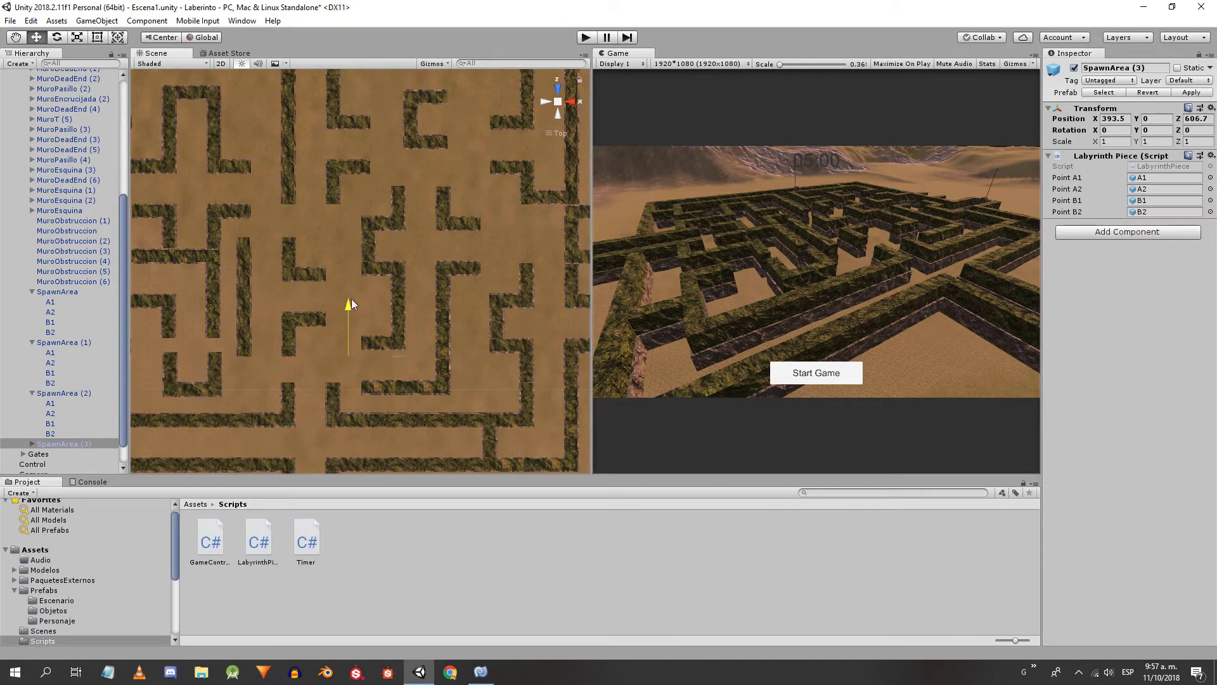
left_click(32, 443)
left_click(66, 470)
left_click(67, 428)
left_click_drag(349, 332, 352, 332)
- Collapse the SpawnArea objects in the Hierarchy and start Play mode
scroll(352, 332, "down", 10)
left_click(31, 277)
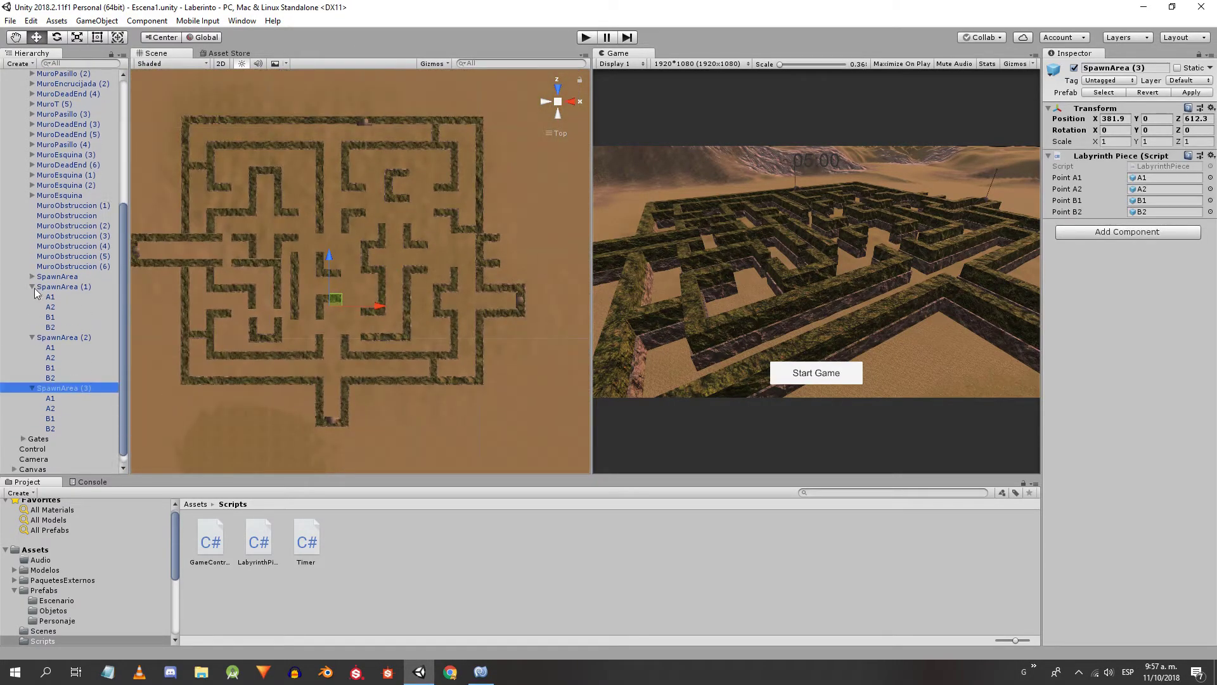
left_click(32, 287)
left_click(32, 327)
key("ctrl+p")
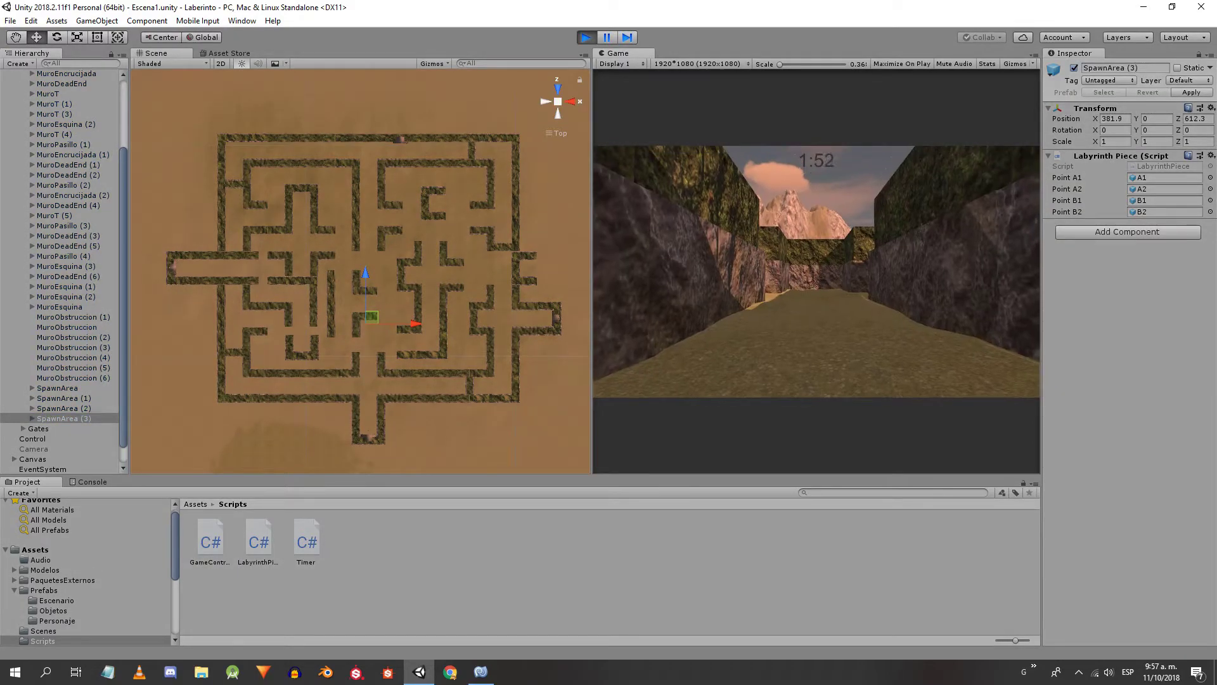
- Restart Play mode and launch several rounds of the game to test the spawning
key("ctrl+p")
key("ctrl+p")
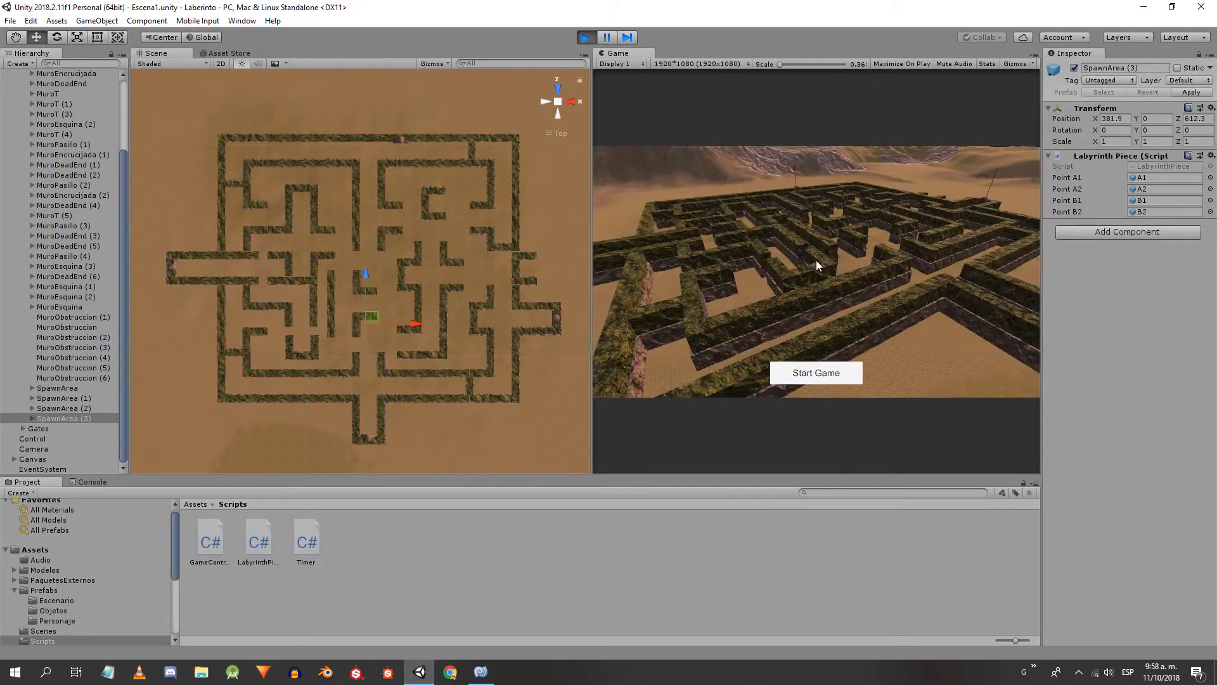
scroll(408, 373, "up", 5)
left_click(815, 372)
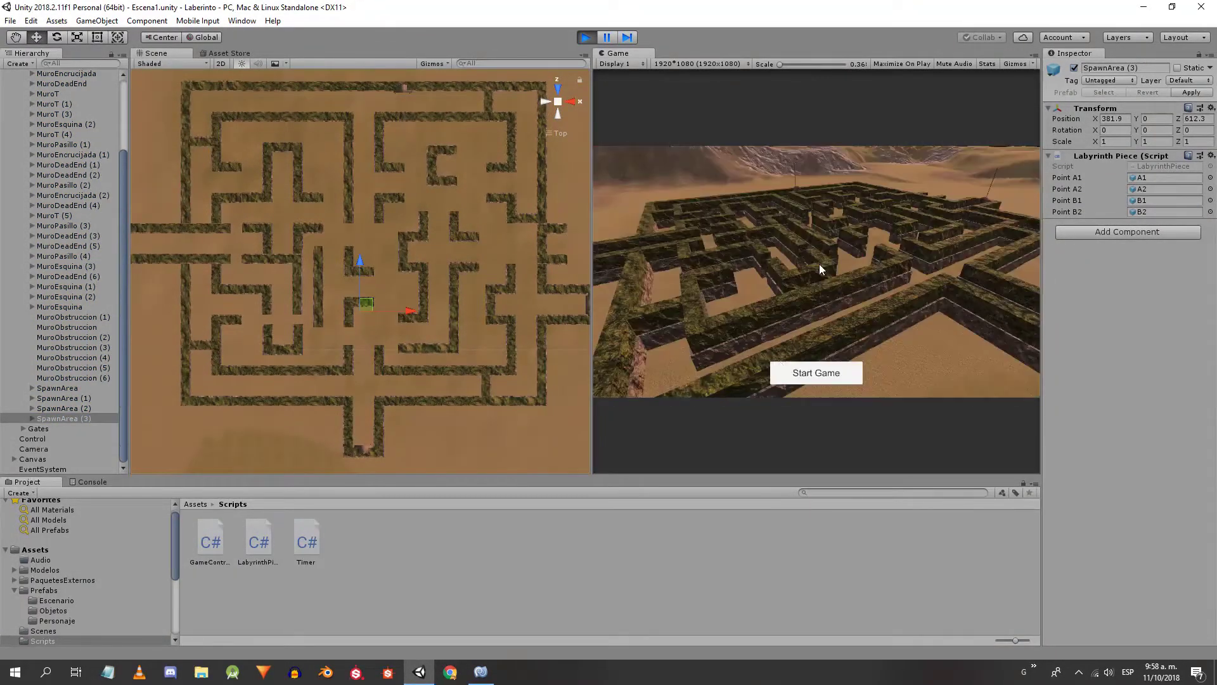
left_click(817, 372)
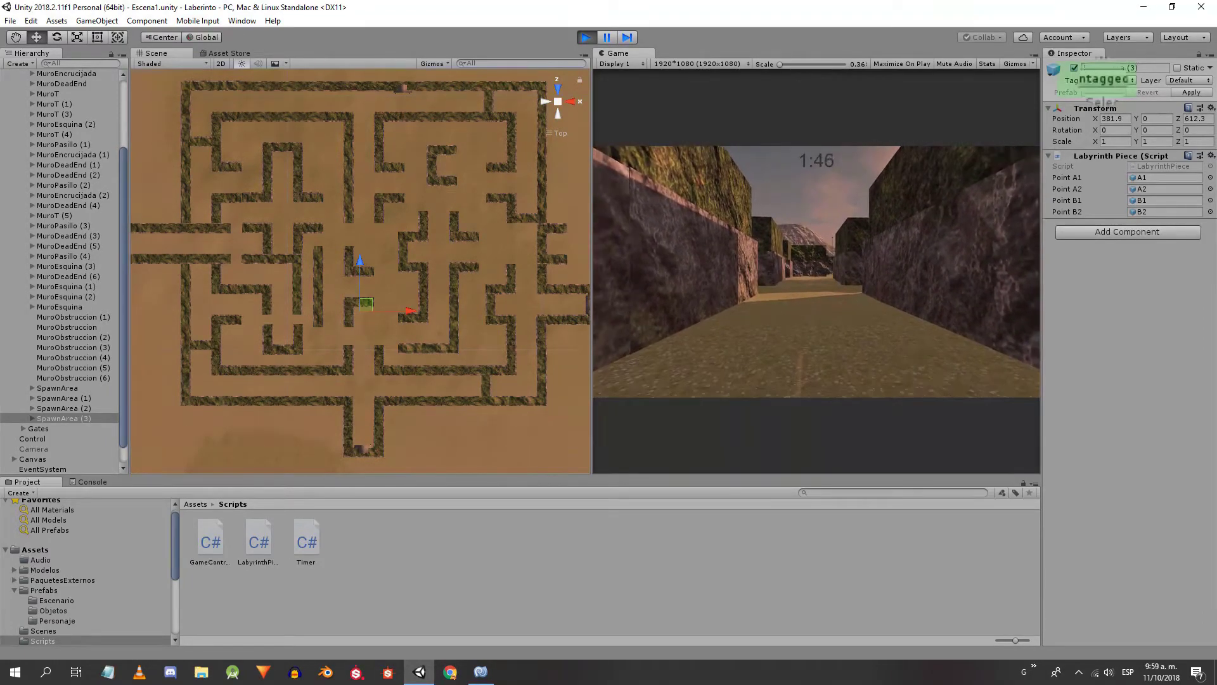
left_click(812, 375)
left_click(811, 375)
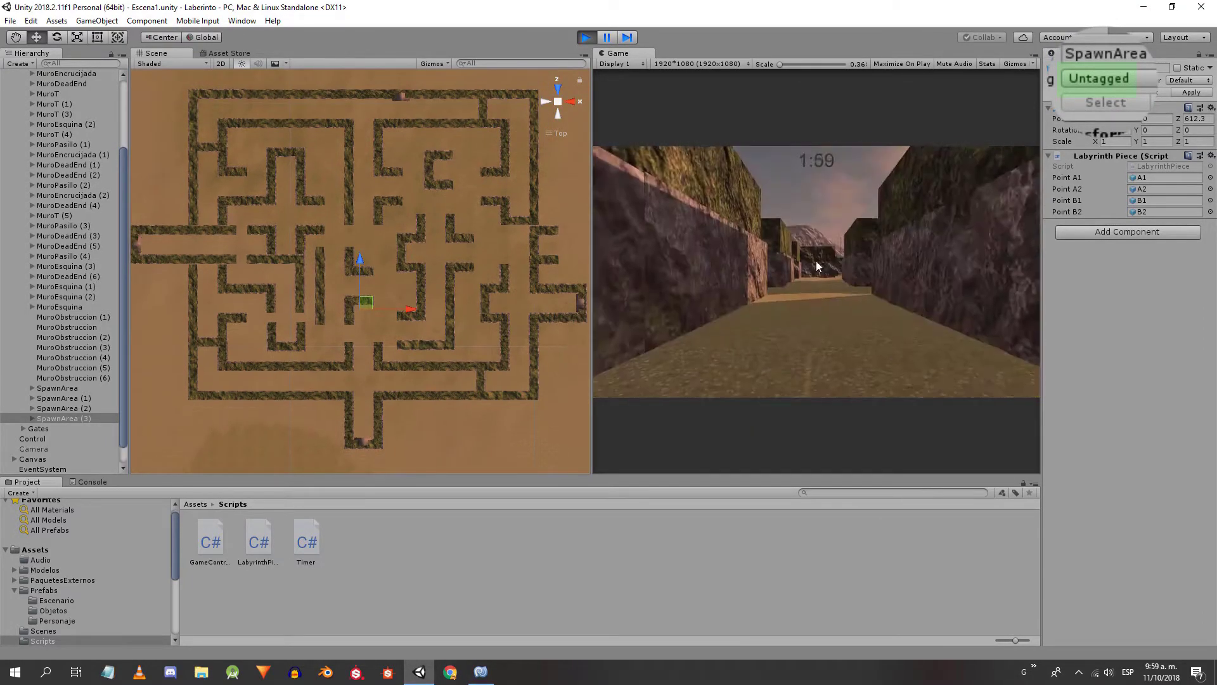
left_click(806, 379)
- Stop Play mode and assign the SpawnPiece tag to all four SpawnArea objects
left_click(71, 388, "shift")
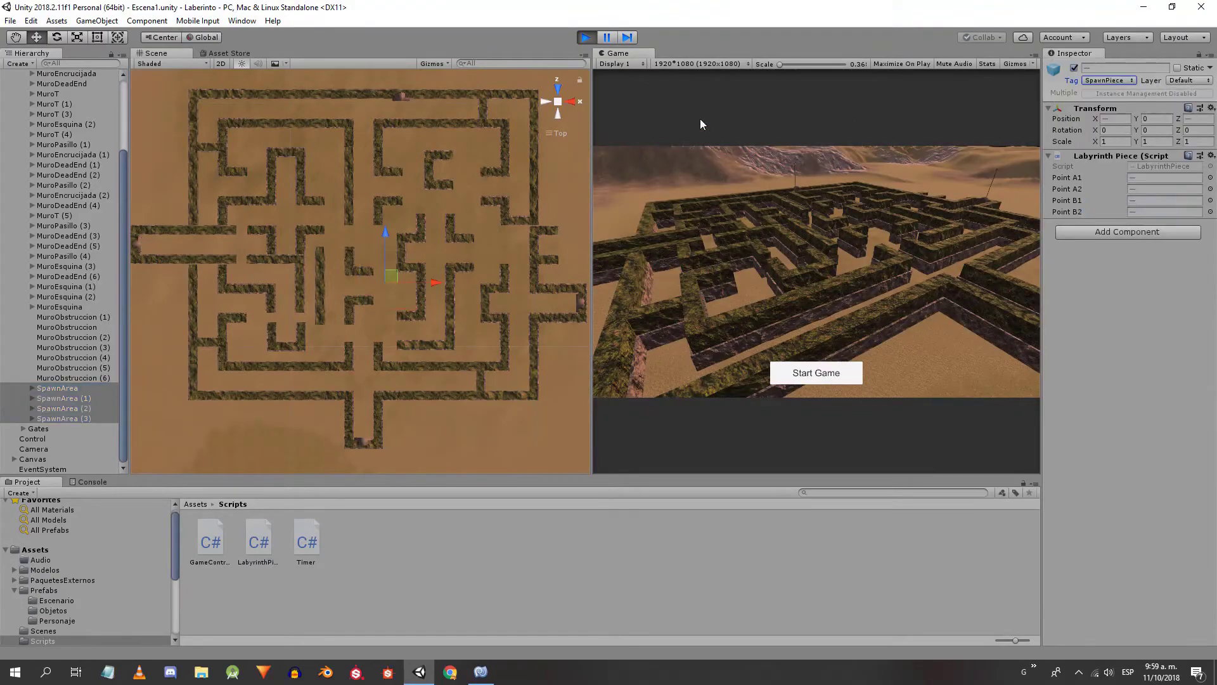
left_click(580, 39)
left_click(1109, 80)
left_click(1109, 200)
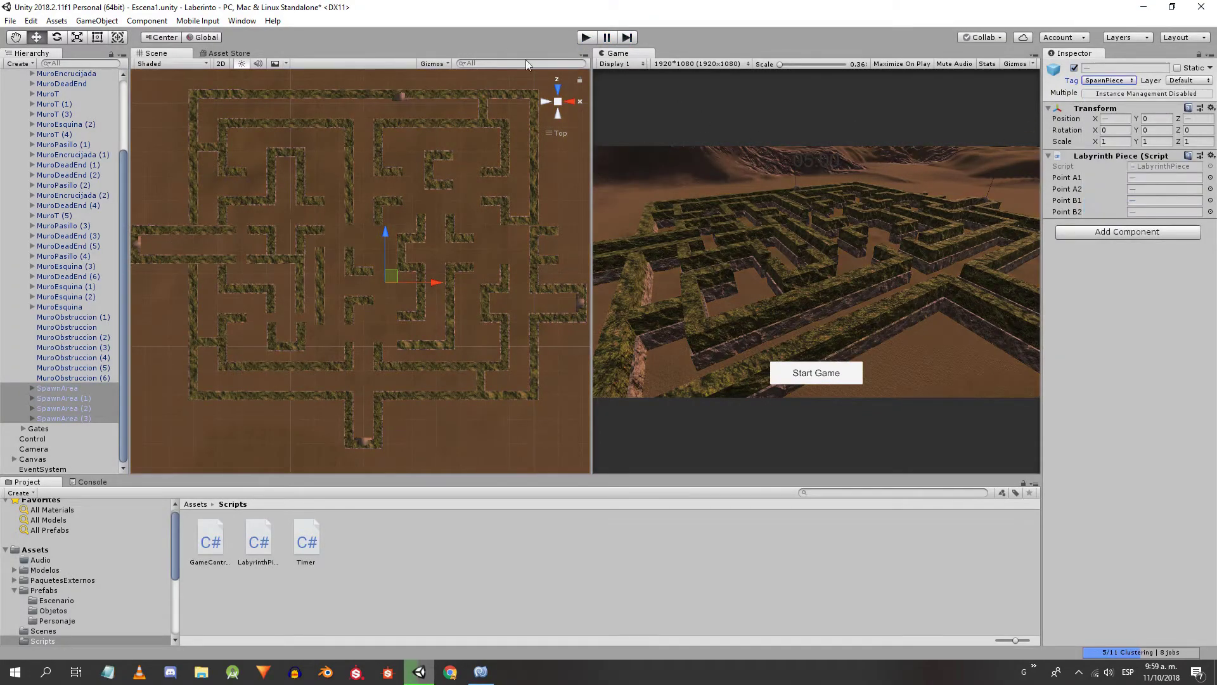
- Enter Play mode, start a round to test the tagged spawn areas, and stop playing
left_click(586, 38)
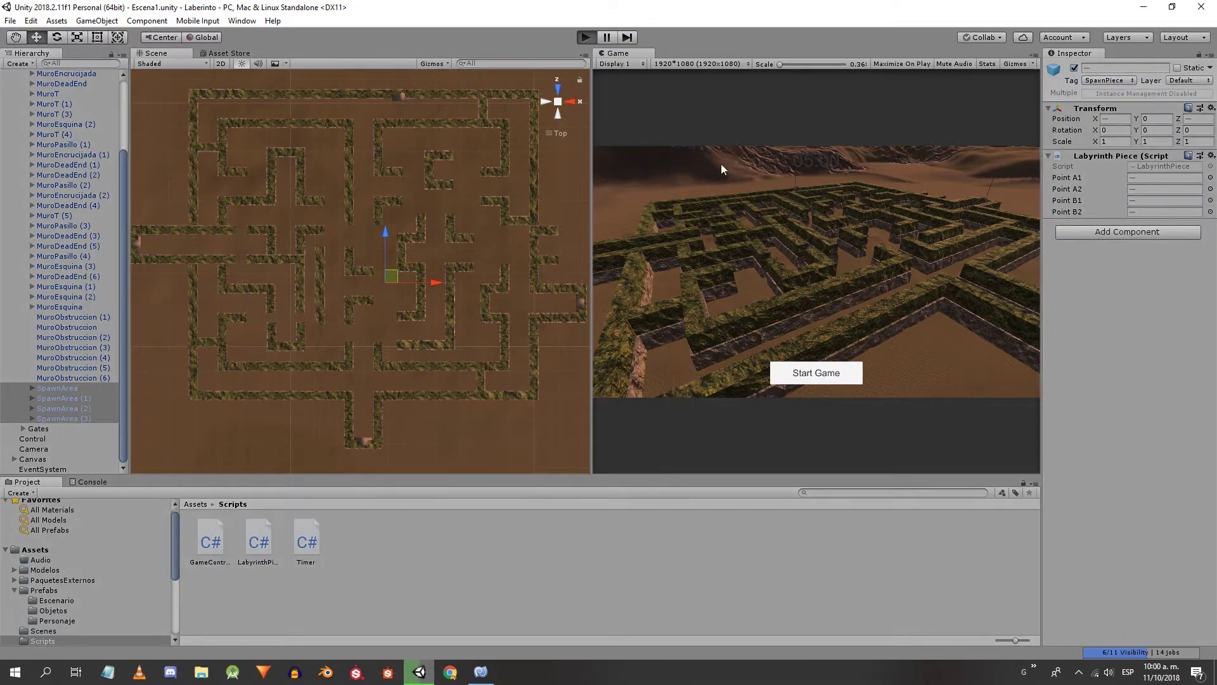
left_click(822, 378)
left_click(587, 36)
- Select the Gate at the maze's lower entrance and set its scale to 300 on X, Y and Z
scroll(364, 364, "down", 8)
left_click(367, 369)
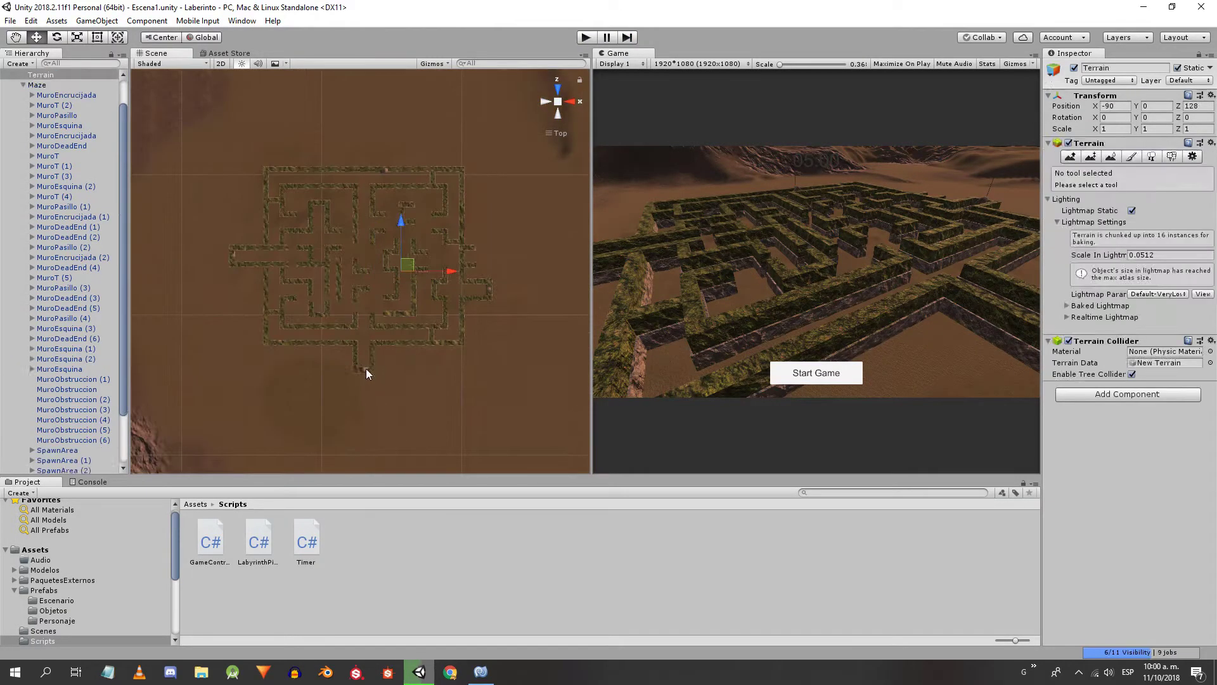
left_click(366, 369)
key("f")
left_click_drag(366, 369, 406, 241, "alt")
left_click(553, 105)
scroll(440, 353, "up", 4)
middle_click_drag(440, 353, 403, 200)
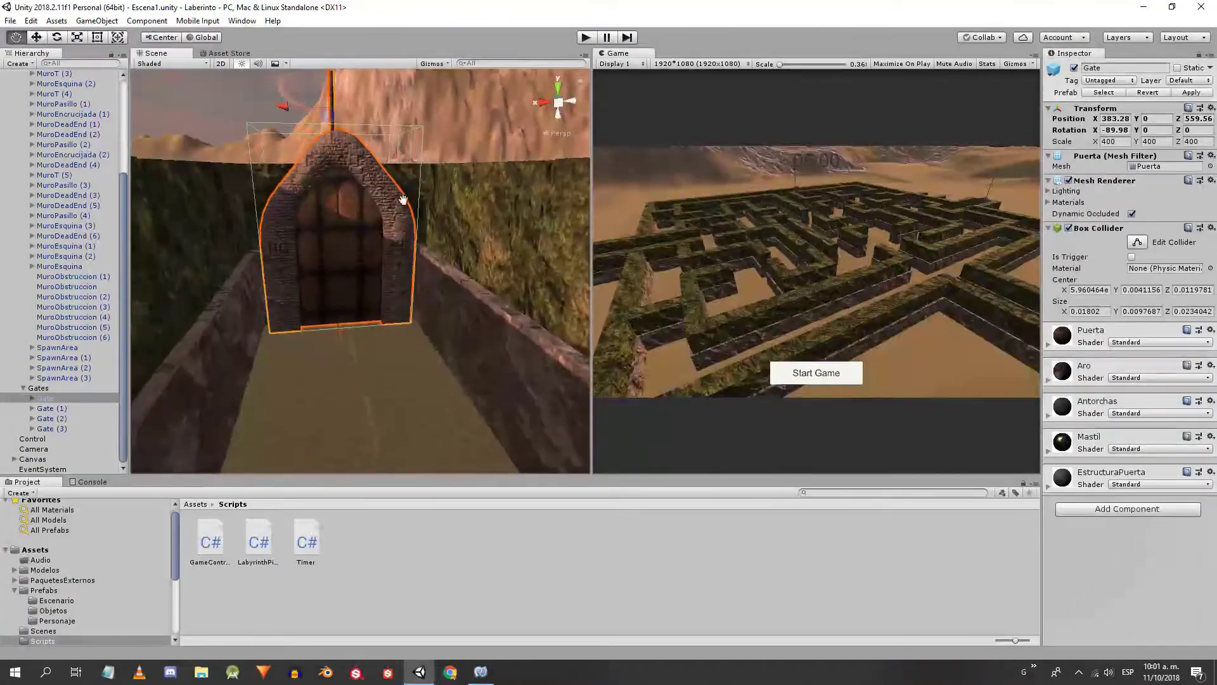
left_click_drag(1104, 141, 1216, 131)
type("300")
key("Tab")
type("300")
key("Tab")
type("300")
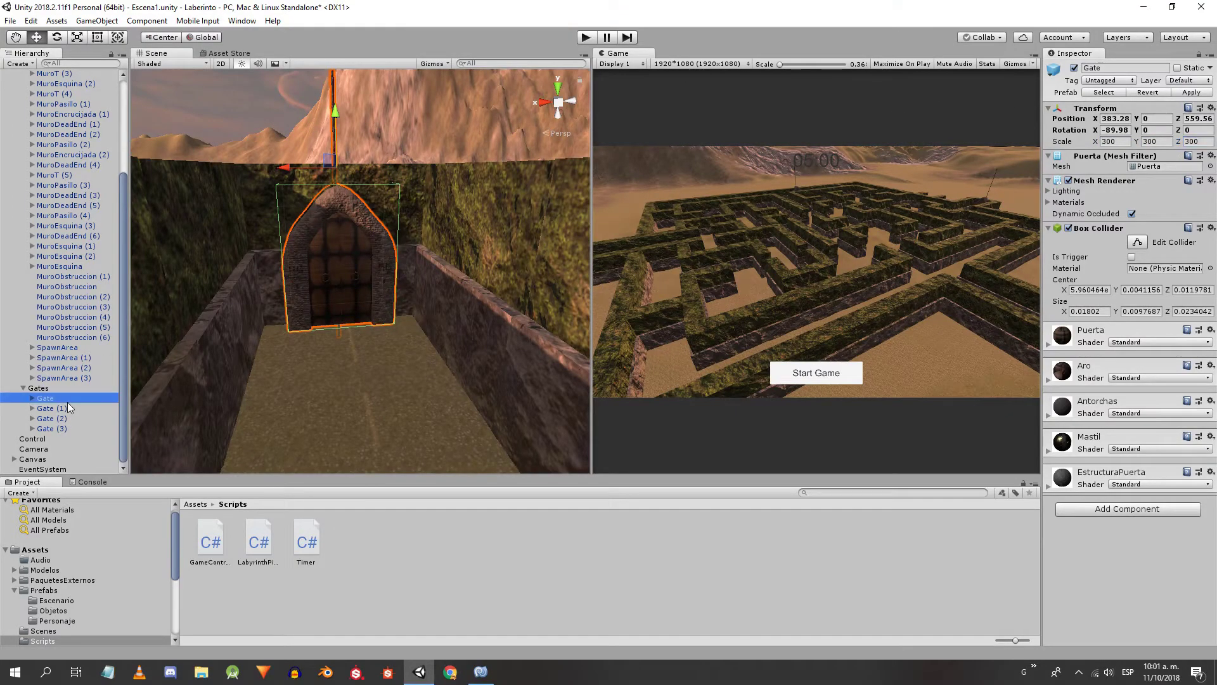
- Select Gate (1), Gate (2) and Gate (3) together and set their scale to 300 on X, Y and Z
left_click(45, 408)
left_click(45, 428, "shift")
left_click(1158, 142)
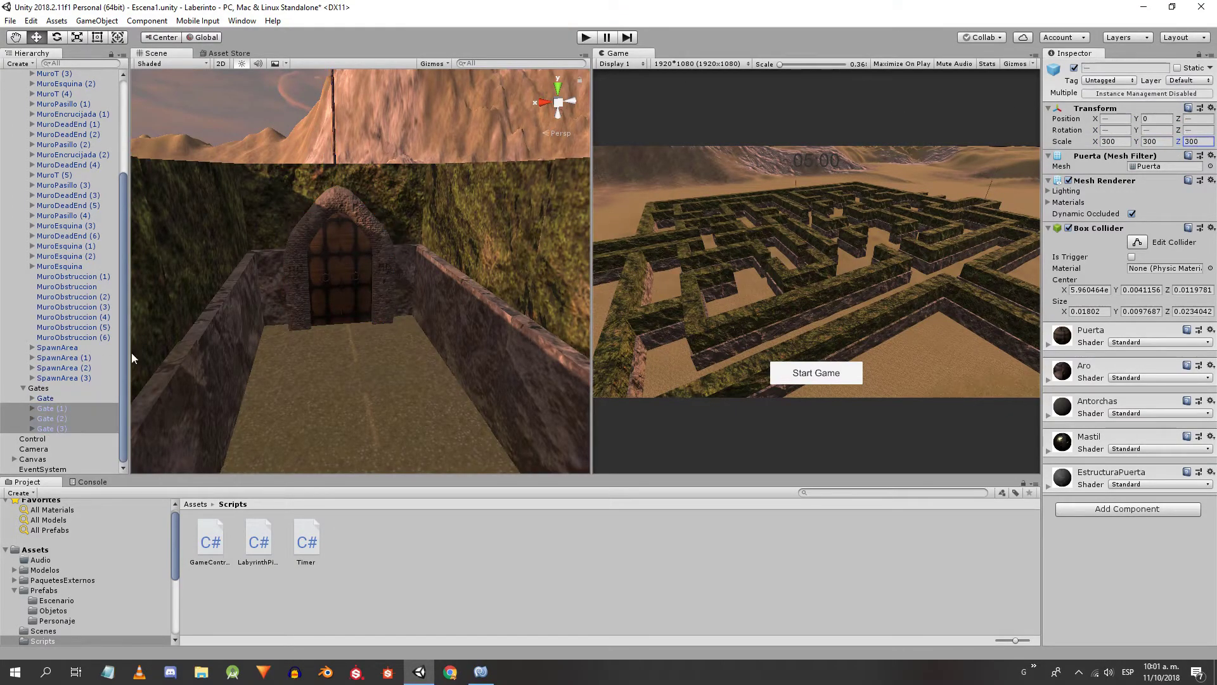
- Enter Play mode, start a round, walk up to the resized gate to check its size, and stop playing
left_click(79, 398)
left_click(585, 37)
left_click(816, 373)
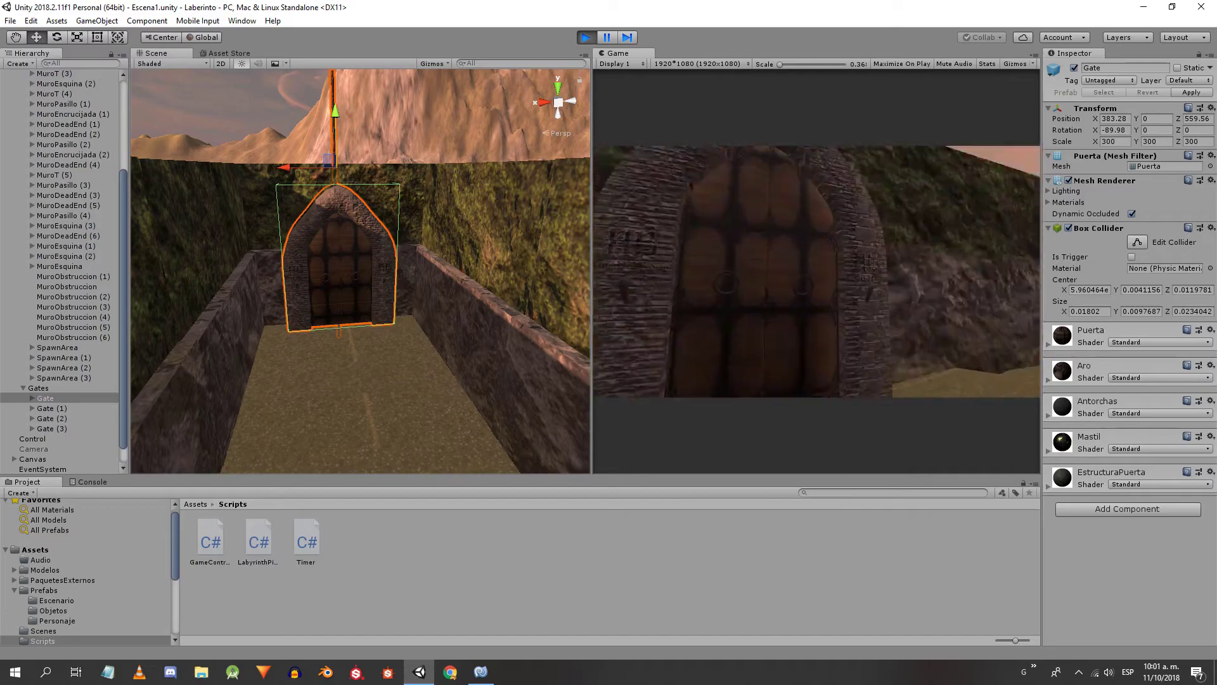
key("w")
key("Escape")
left_click(585, 37)
left_click(52, 428, "shift")
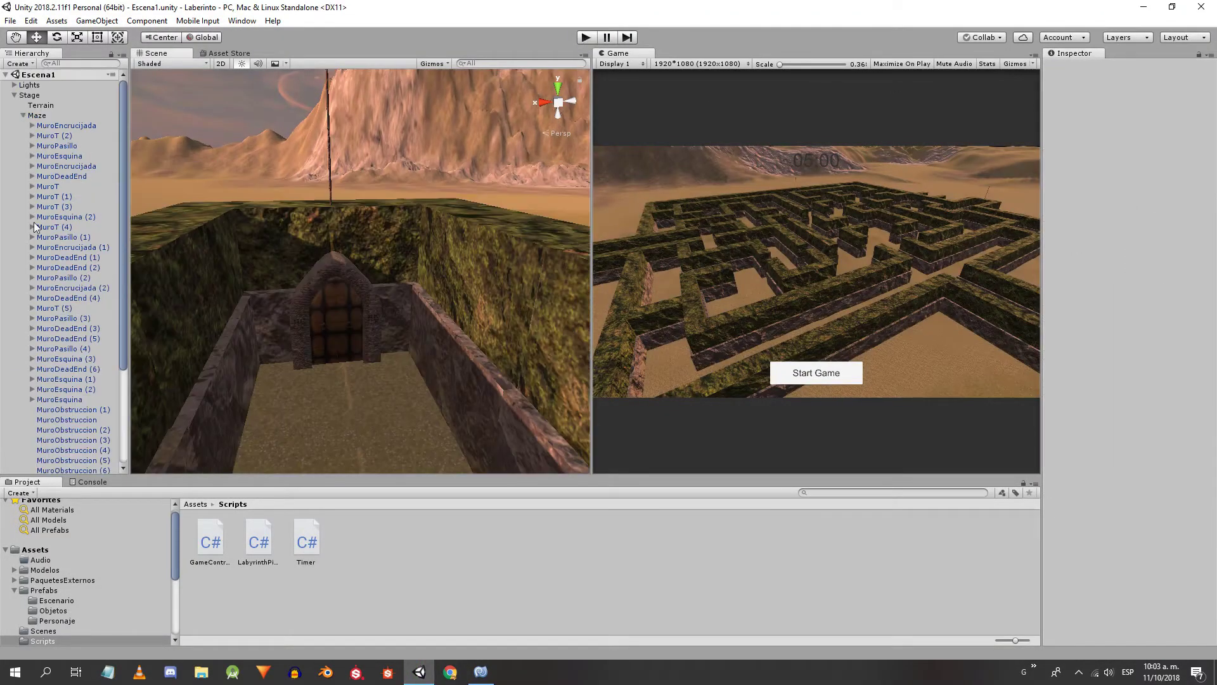
- Walk through the maze passages in the full-screen game to test the round
left_click(10, 21)
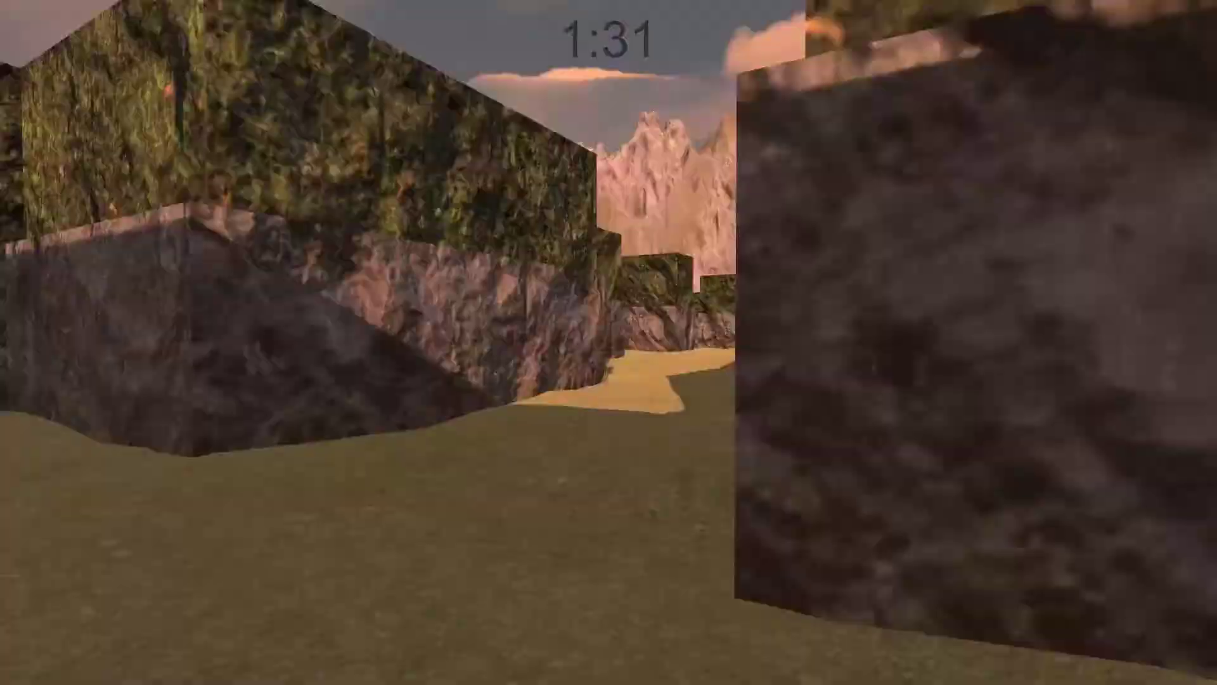
key("w")
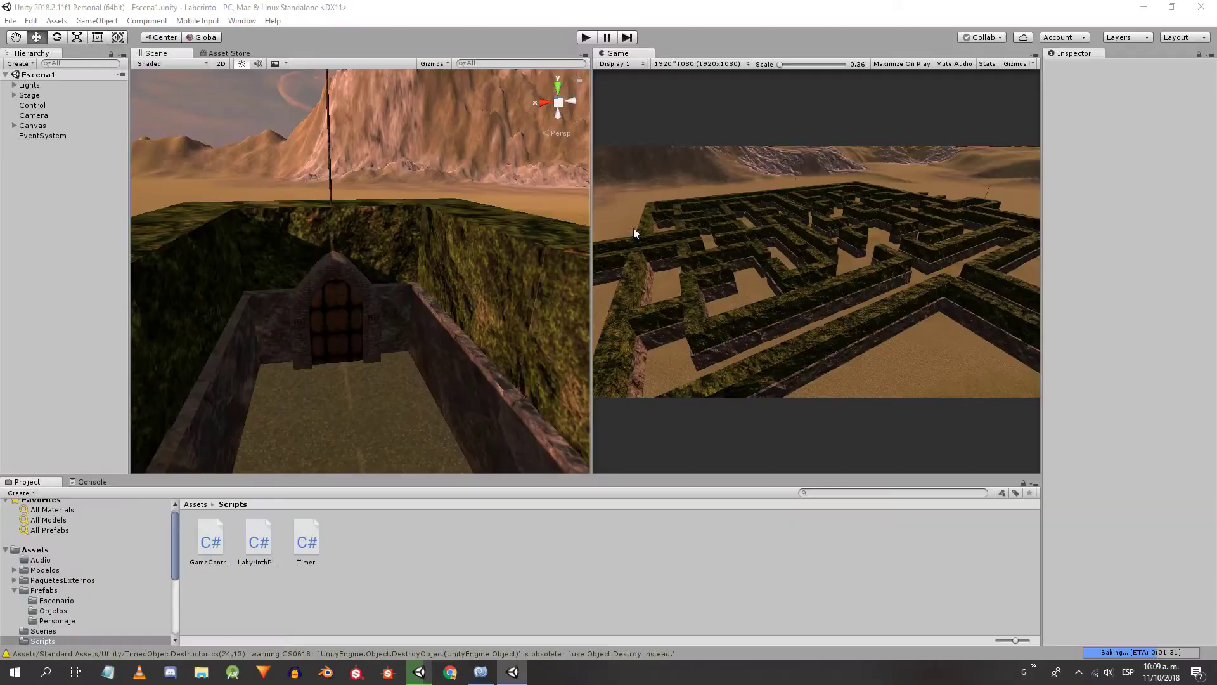
- Expand the Maze objects, view the scene from the top, and set the tag of MuroDeadEnd (3) to Untagged
left_click(14, 95)
left_click(23, 115)
scroll(360, 273, "down", 3)
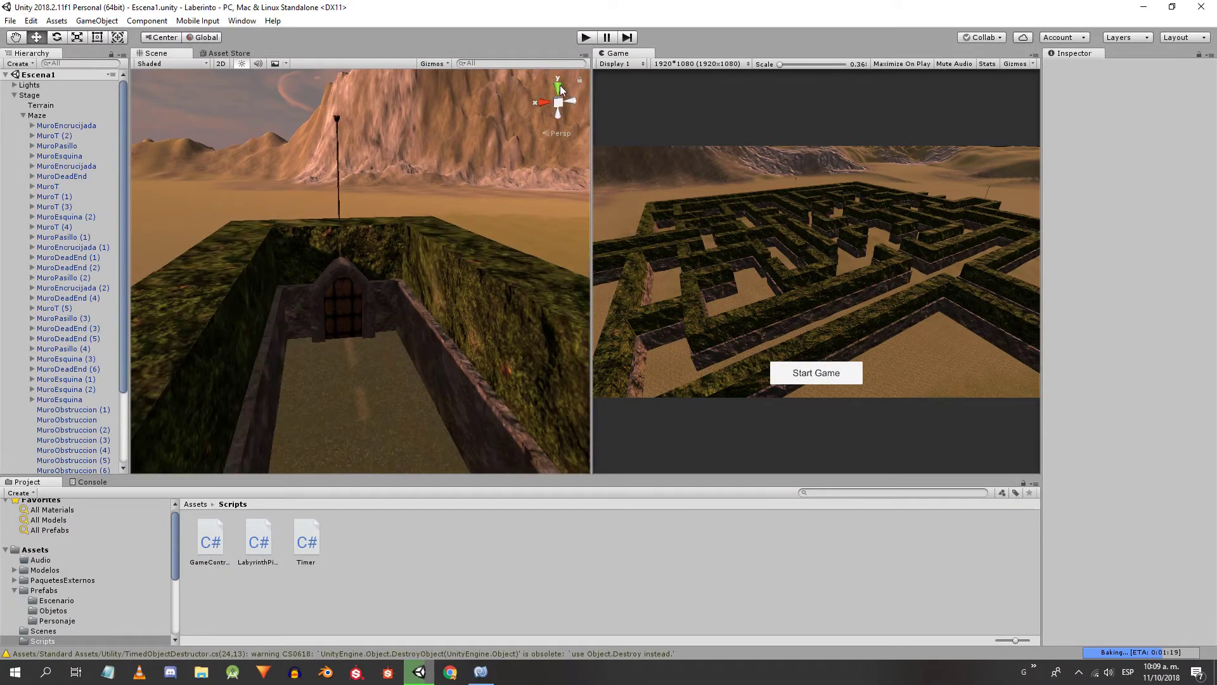
left_click(558, 87)
middle_click_drag(374, 254, 377, 376)
scroll(426, 163, "down", 5)
scroll(408, 258, "up", 8)
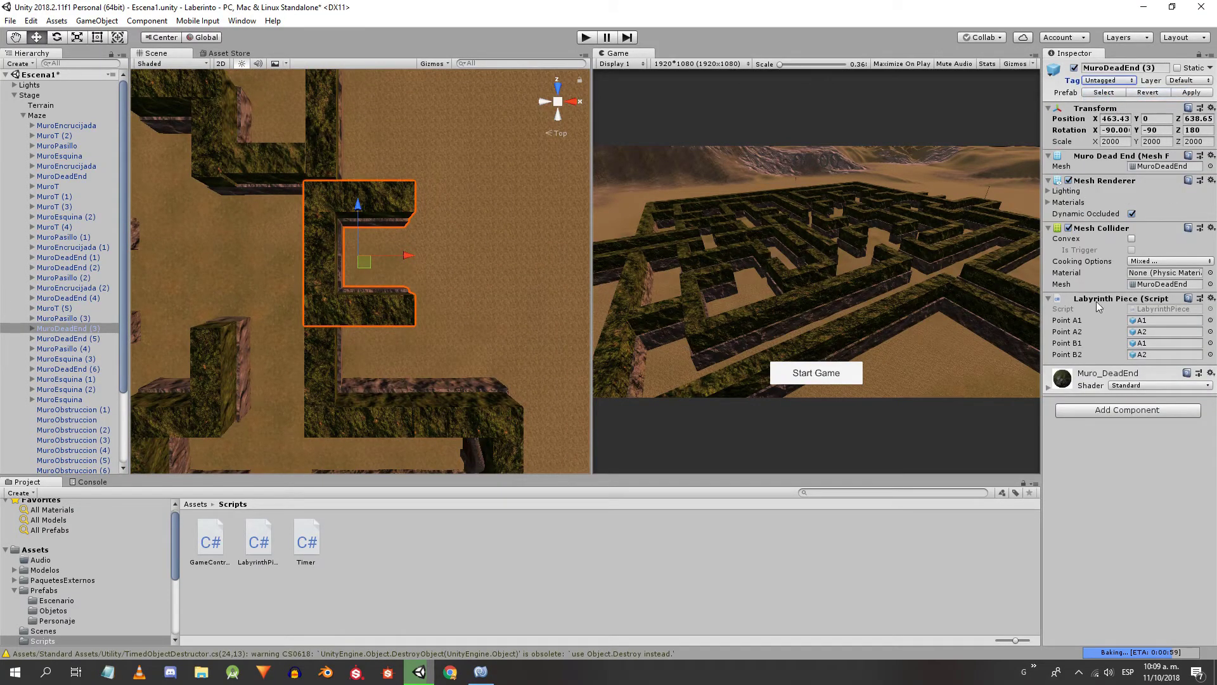
scroll(343, 253, "down", 10)
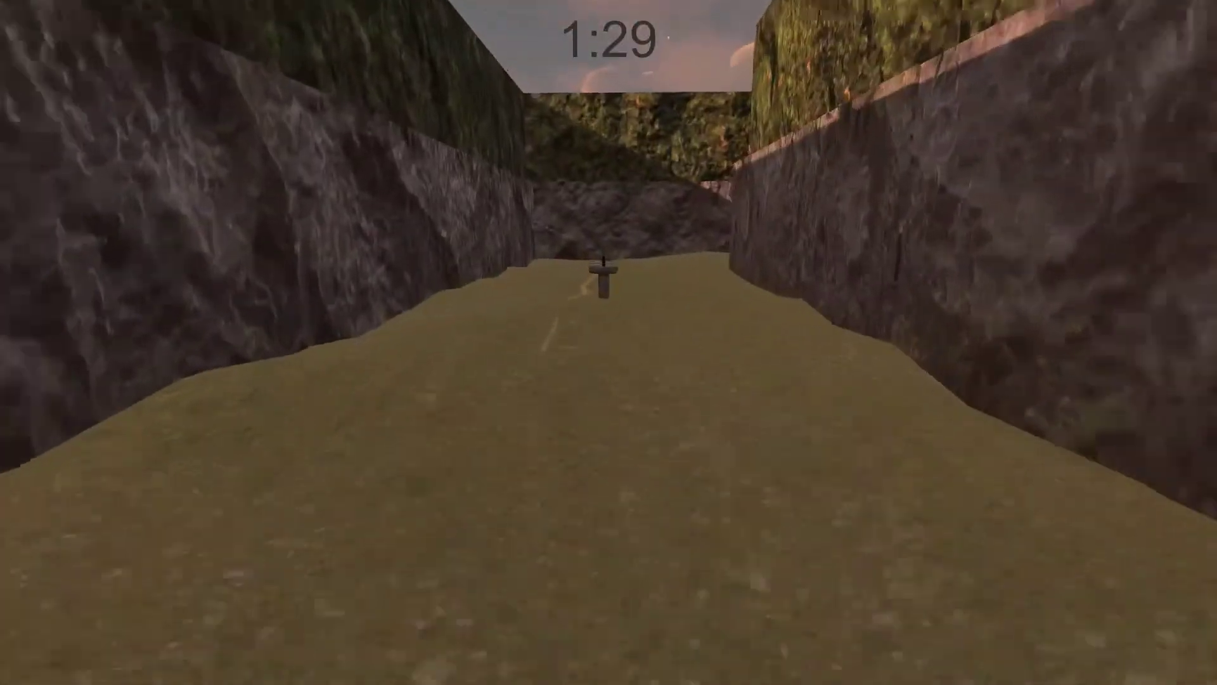
- Walk along the corridor toward the sword in the full-screen game and continue exploring the maze in another round
key("w")
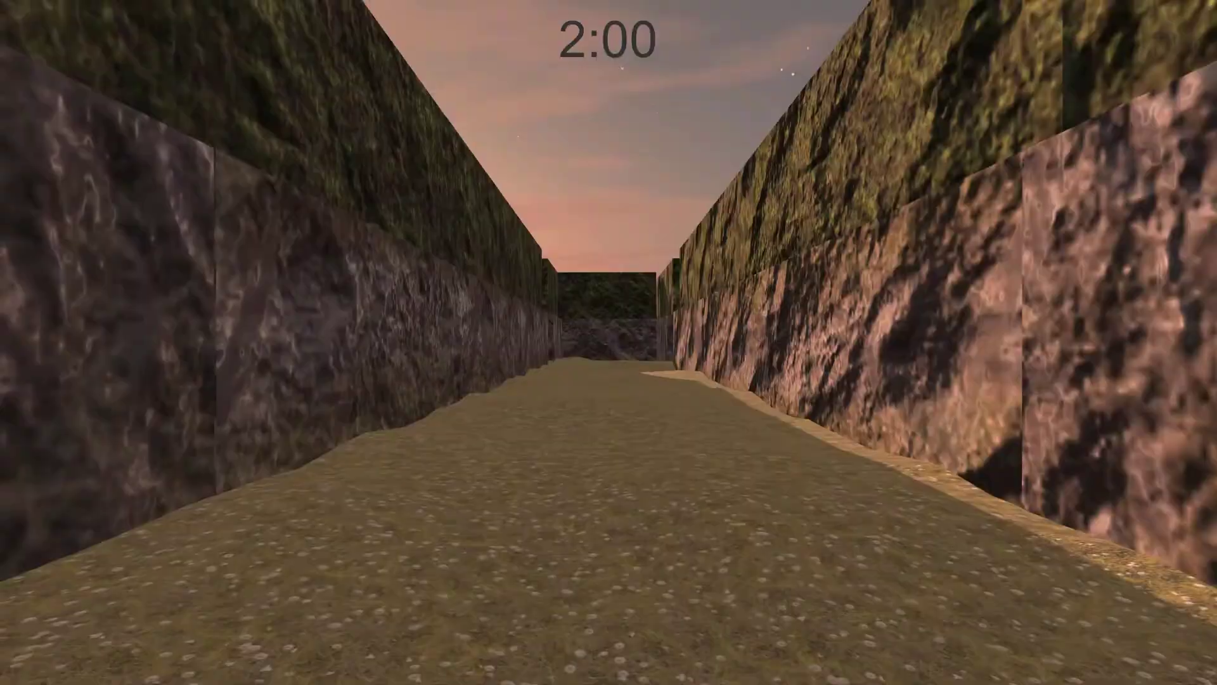
key("w")
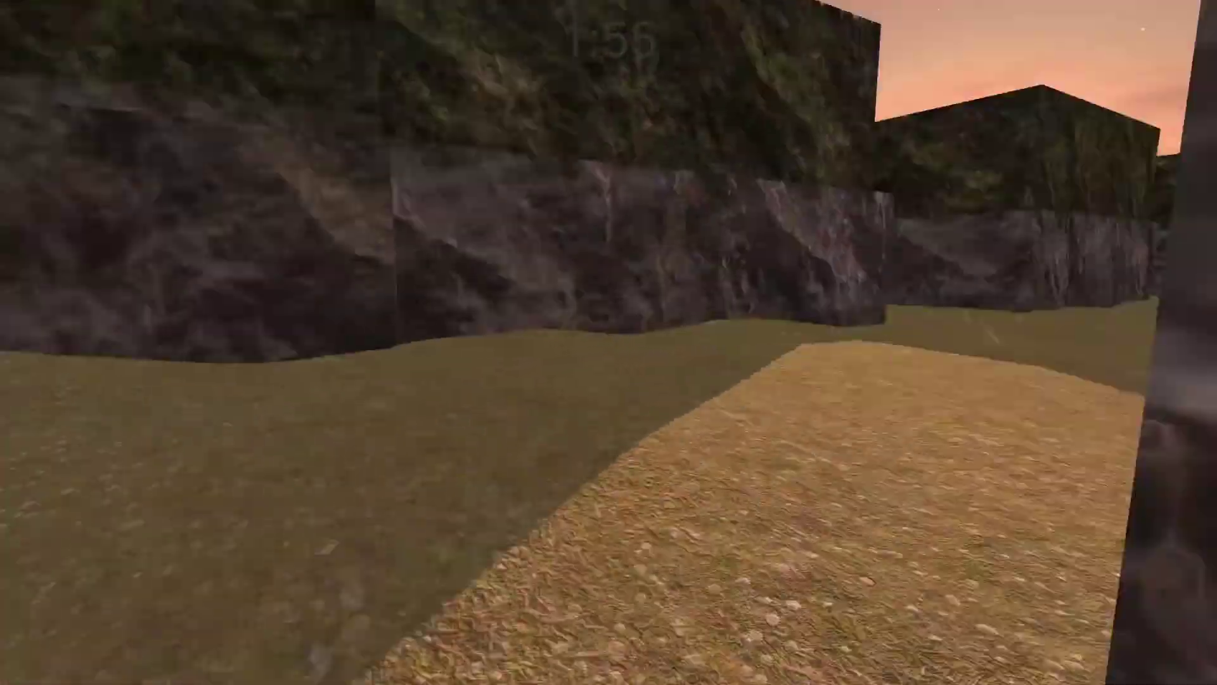